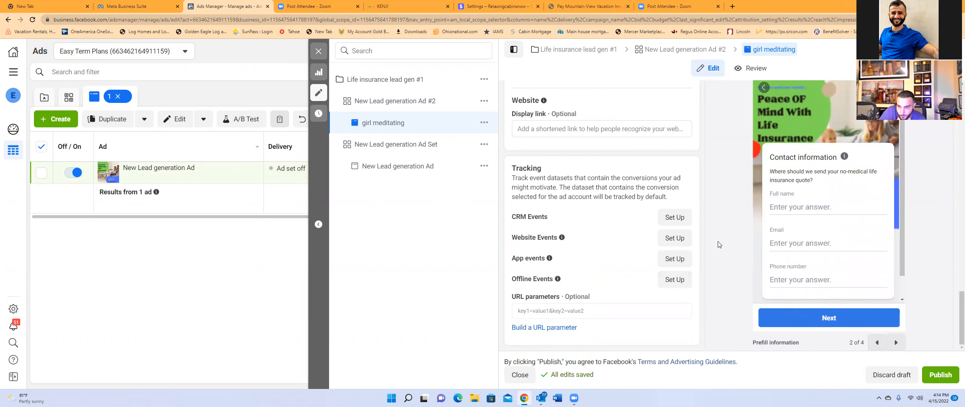
Review the intro page of the girl meditating ad's lead form in the preview, including its full list of benefits.
{"action": "left_click", "coordinate": [876, 342]}
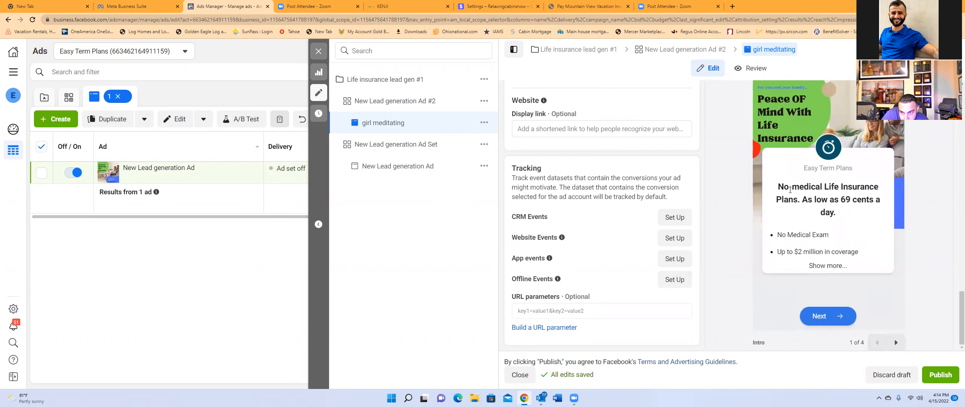
{"action": "left_click", "coordinate": [821, 267]}
{"action": "scroll", "coordinate": [822, 266], "scroll_direction": "down", "scroll_amount": 1}
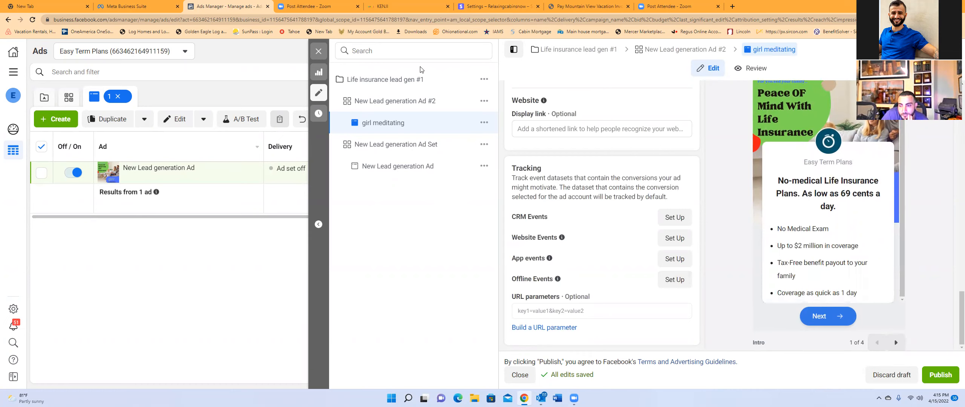
Switch to the KENJI CRM, leave its settings and open the Web Builder's funnel list.
{"action": "left_click", "coordinate": [394, 7]}
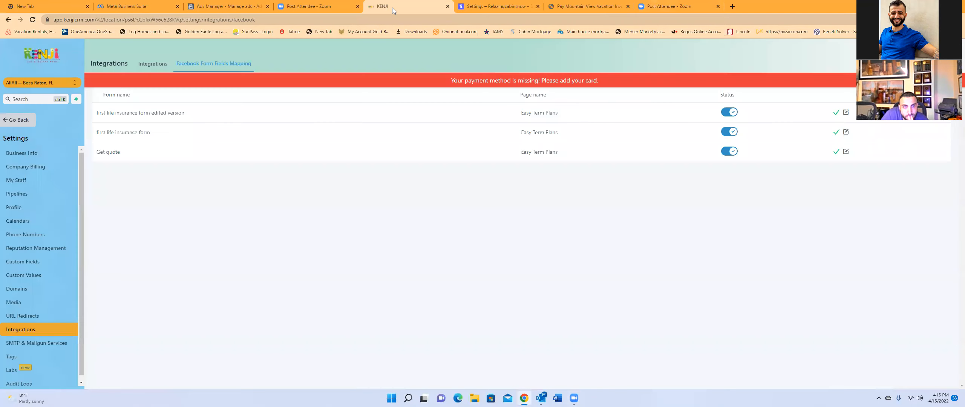
{"action": "left_click", "coordinate": [17, 123]}
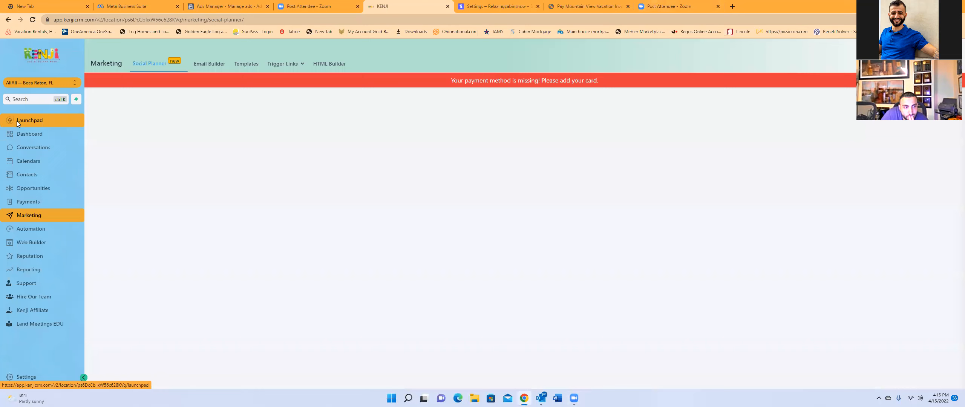
{"action": "left_click", "coordinate": [34, 241]}
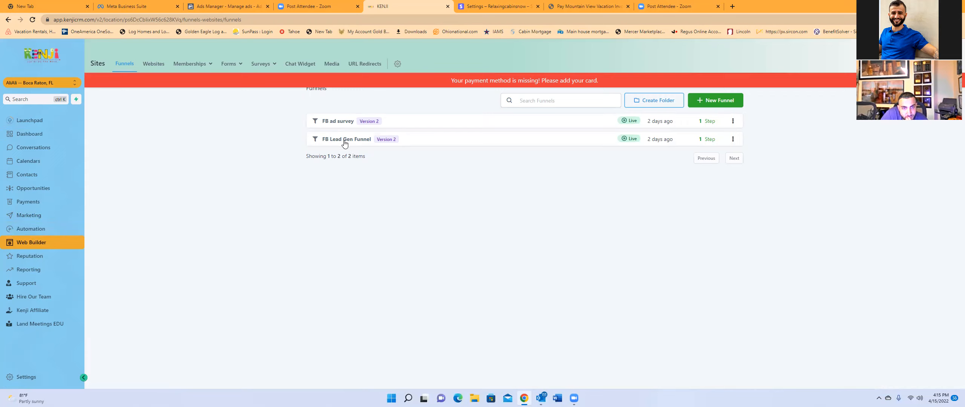
Open the Life Insurance Quote page of the FB Lead Gen Funnel for editing in the same page.
{"action": "left_click", "coordinate": [337, 124]}
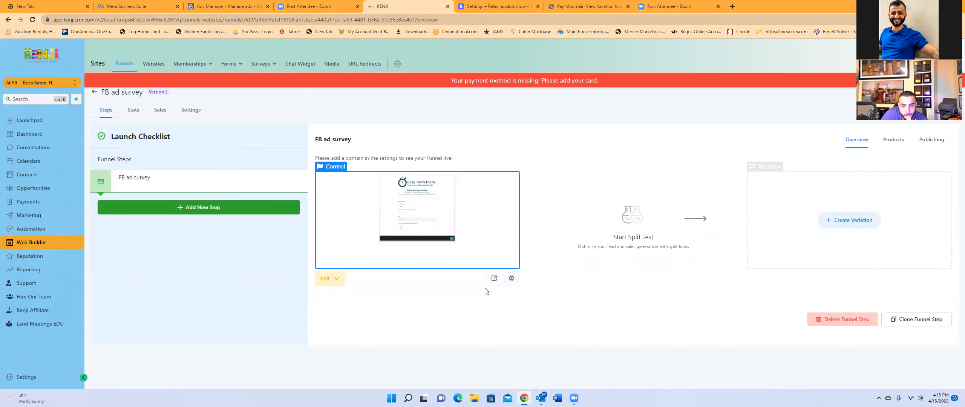
{"action": "left_click", "coordinate": [94, 93]}
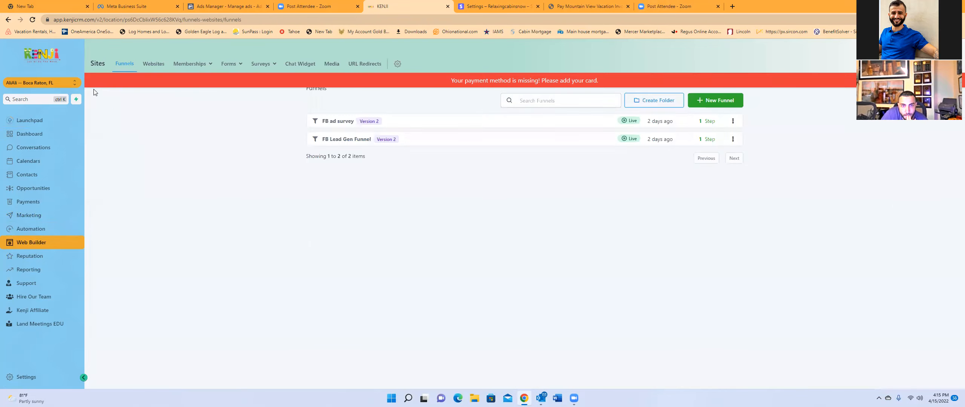
{"action": "left_click", "coordinate": [339, 139]}
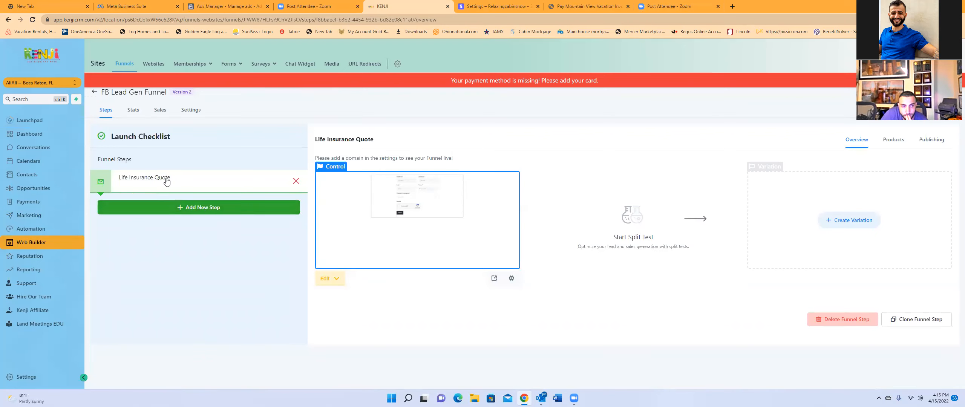
{"action": "left_click", "coordinate": [327, 278]}
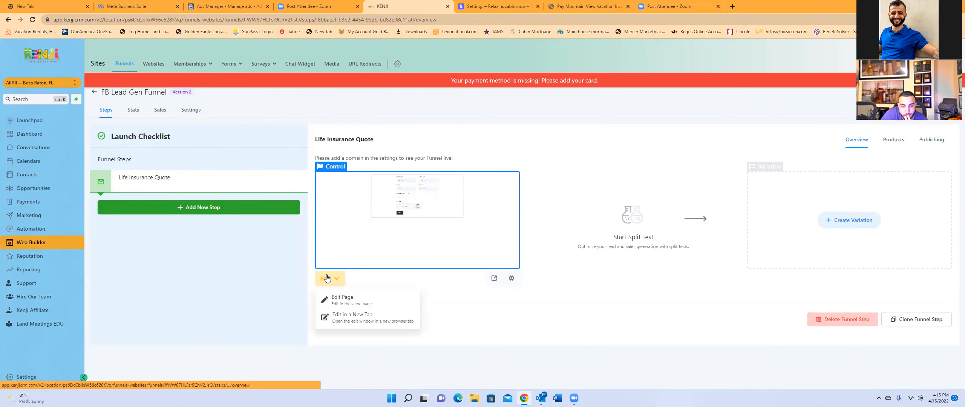
{"action": "left_click", "coordinate": [347, 303]}
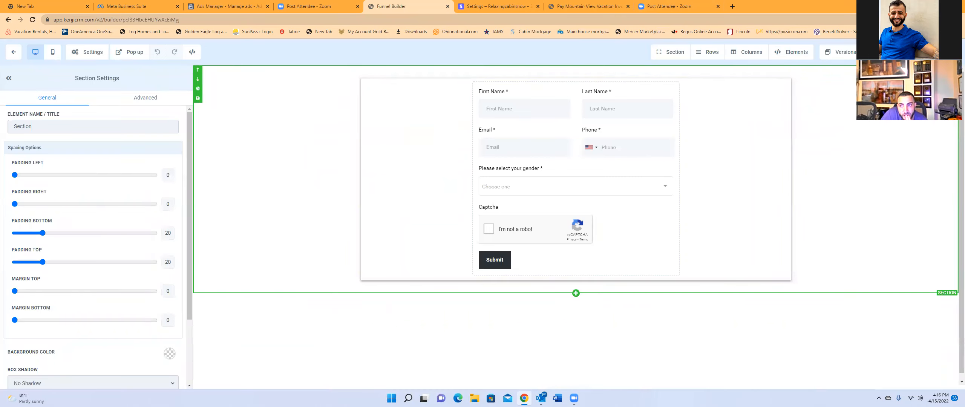
Delete the existing form section from the page and add a new full-width section in its place.
{"action": "key", "text": "Delete"}
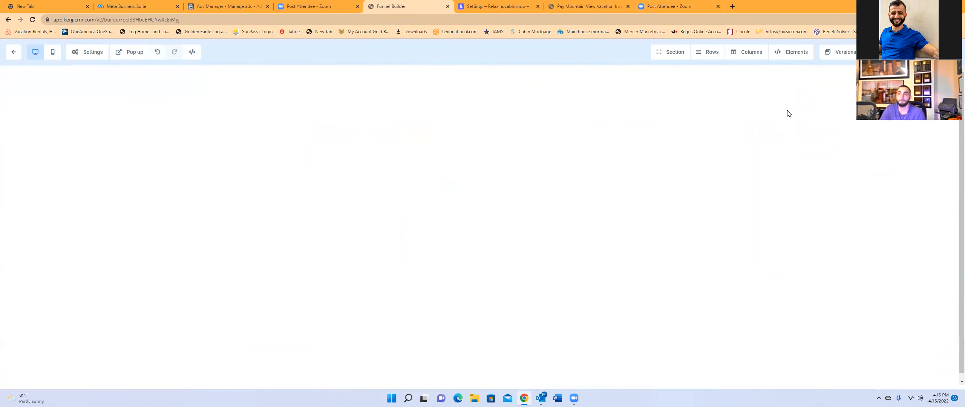
{"action": "left_click", "coordinate": [659, 53]}
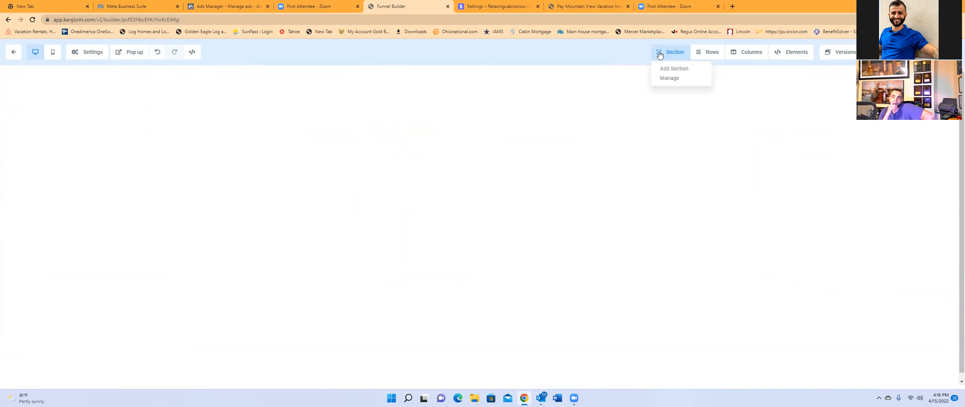
{"action": "left_click", "coordinate": [669, 69]}
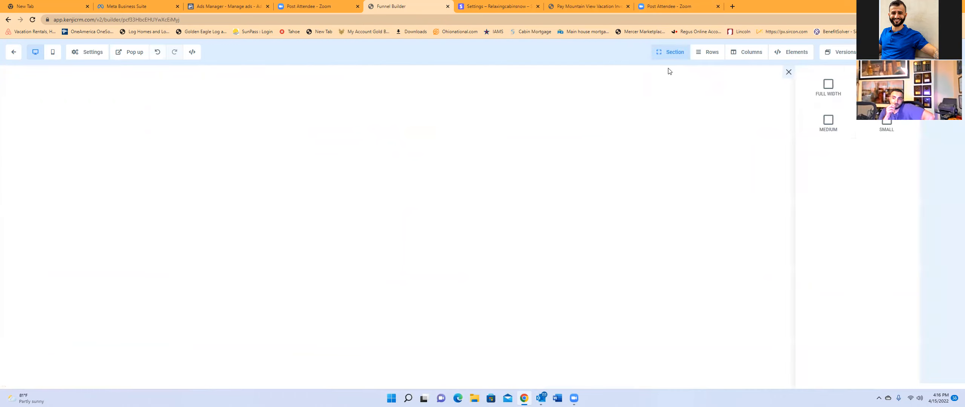
{"action": "left_click", "coordinate": [831, 95]}
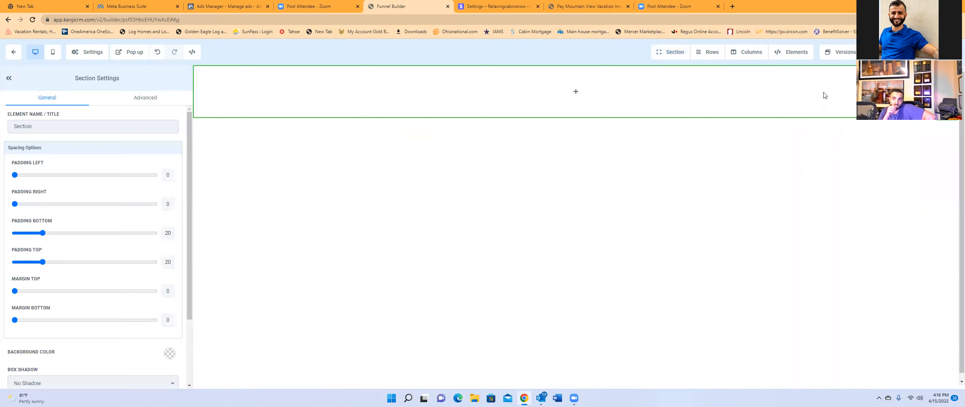
Add a two-column row to the empty full-width section.
{"action": "mouse_move", "coordinate": [575, 95]}
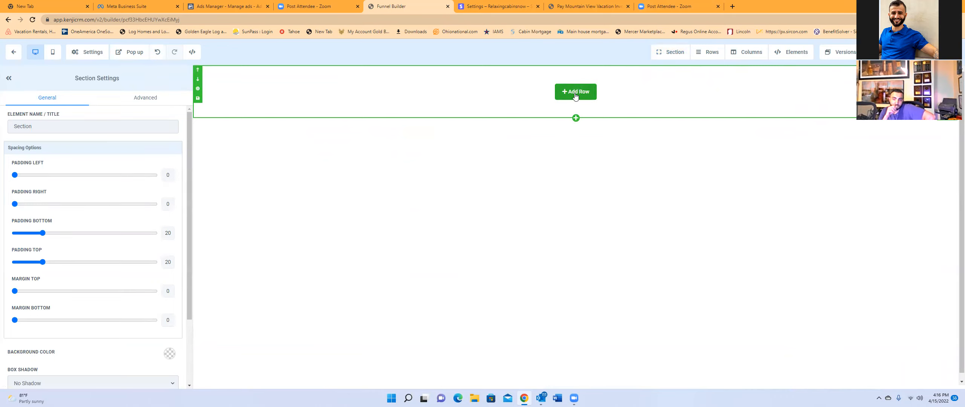
{"action": "left_click", "coordinate": [575, 92]}
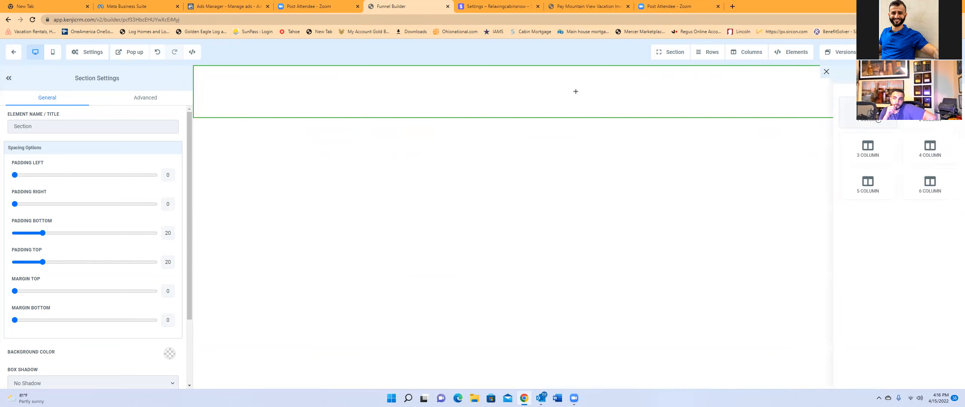
{"action": "left_click", "coordinate": [935, 126]}
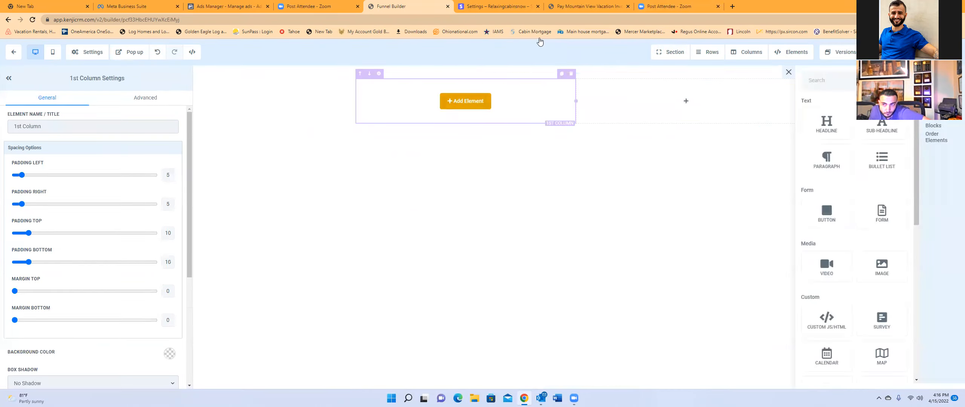
Add an image to the first column and set it to ETP logo simple 1.png from the media library.
{"action": "left_click", "coordinate": [882, 266]}
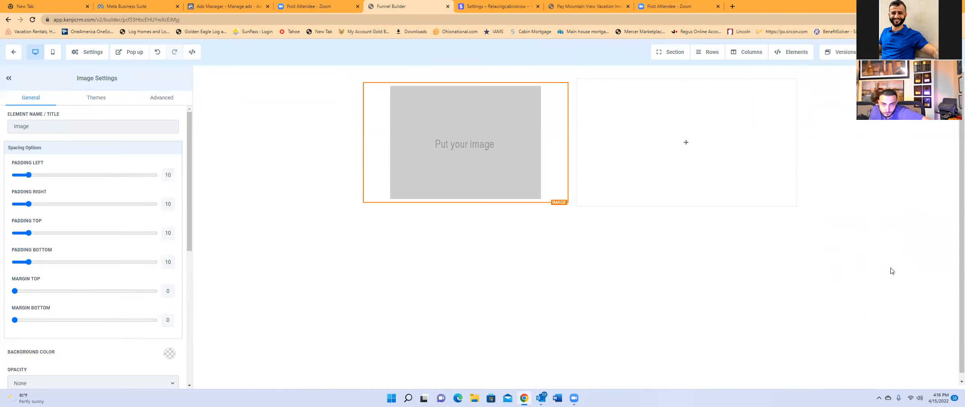
{"action": "scroll", "coordinate": [154, 204], "scroll_direction": "down", "scroll_amount": 7}
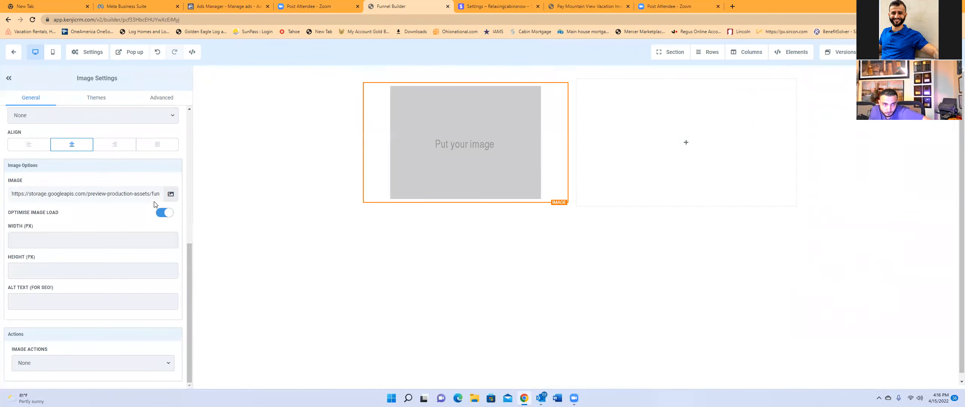
{"action": "left_click", "coordinate": [171, 194]}
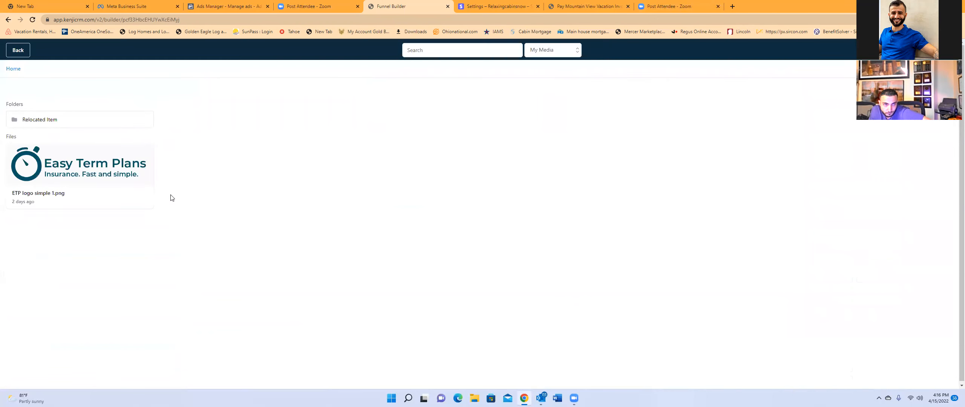
{"action": "left_click", "coordinate": [91, 178]}
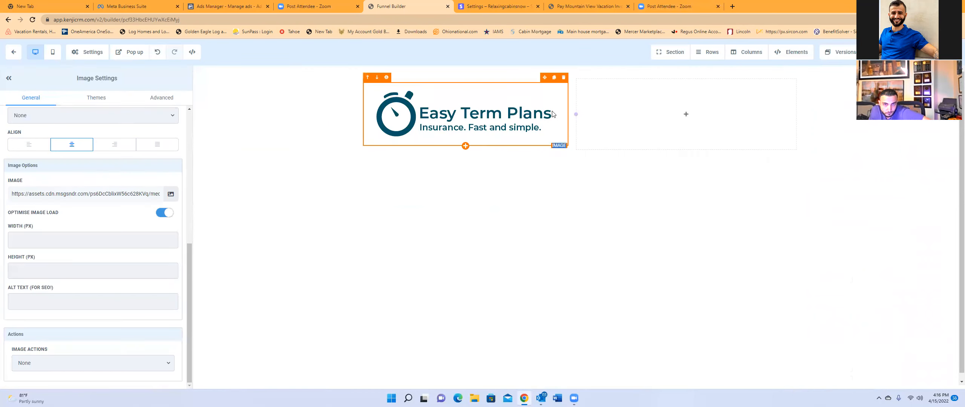
Narrow the logo column to about 40 percent of the row and add a button element to the second column.
{"action": "left_click", "coordinate": [490, 110]}
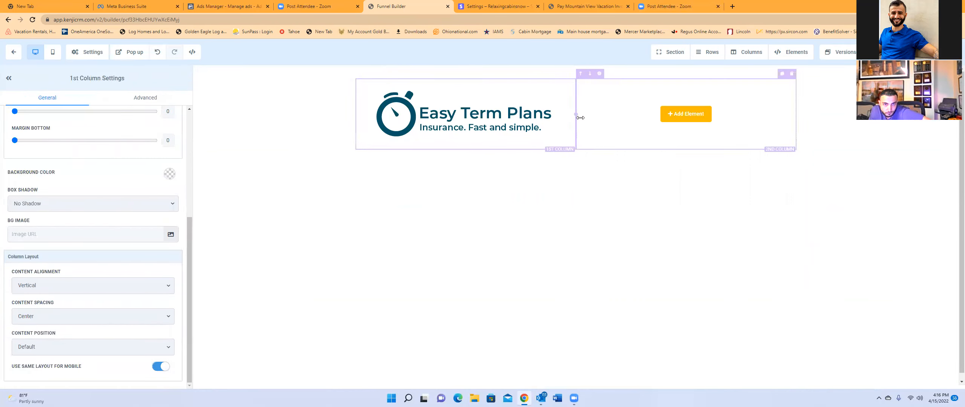
{"action": "left_click_drag", "start_coordinate": [575, 114], "coordinate": [494, 119]}
{"action": "left_click_drag", "start_coordinate": [640, 111], "coordinate": [528, 114]}
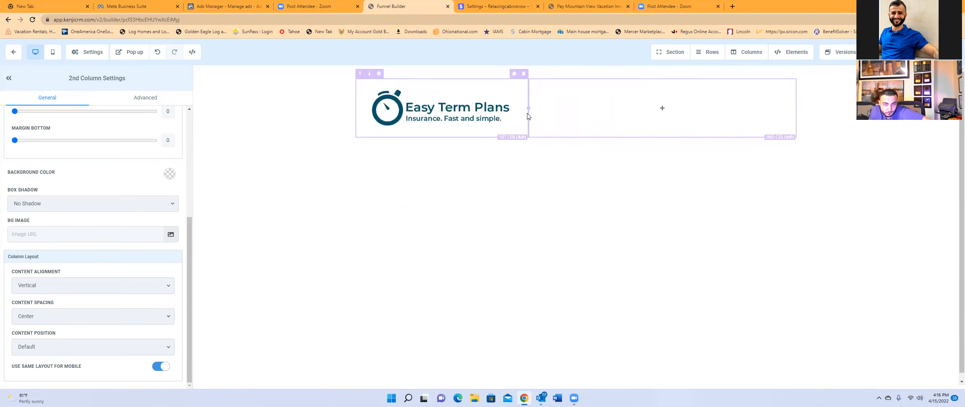
{"action": "left_click", "coordinate": [673, 114]}
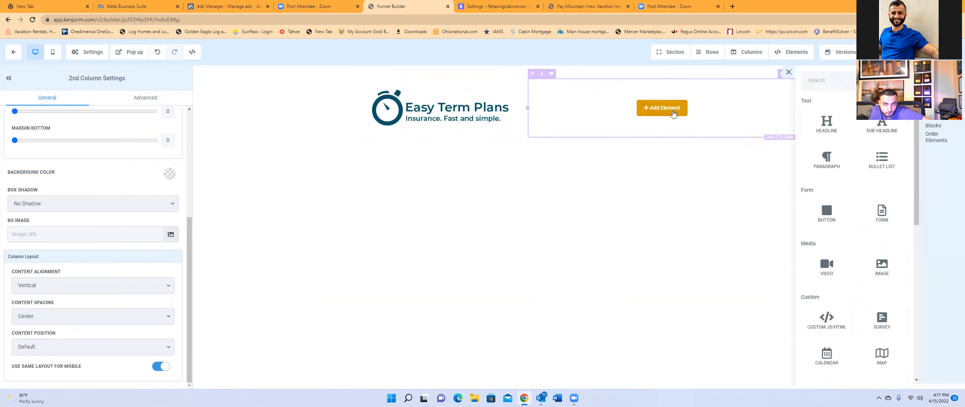
{"action": "left_click", "coordinate": [832, 214]}
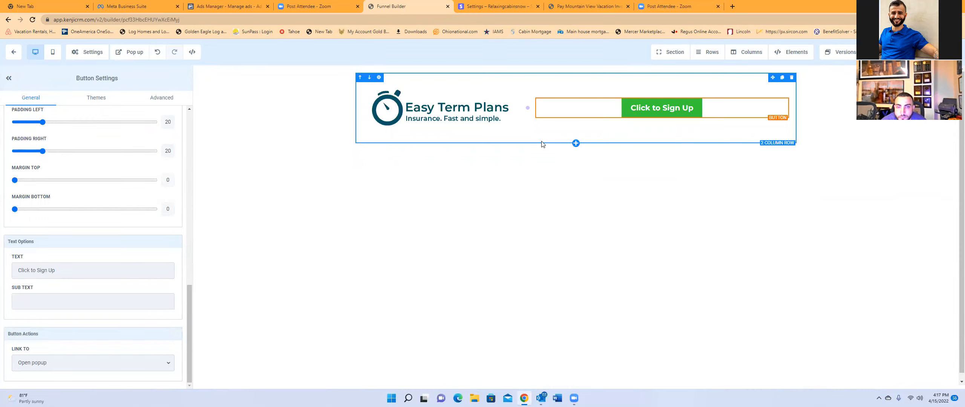
Build the page's popup with a one-column row containing Form 1, and close the popup editor.
{"action": "left_click", "coordinate": [129, 52]}
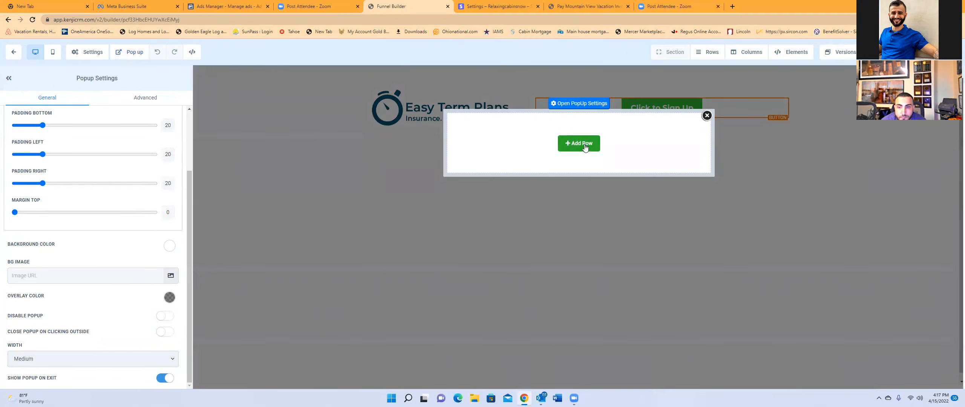
{"action": "left_click", "coordinate": [580, 143]}
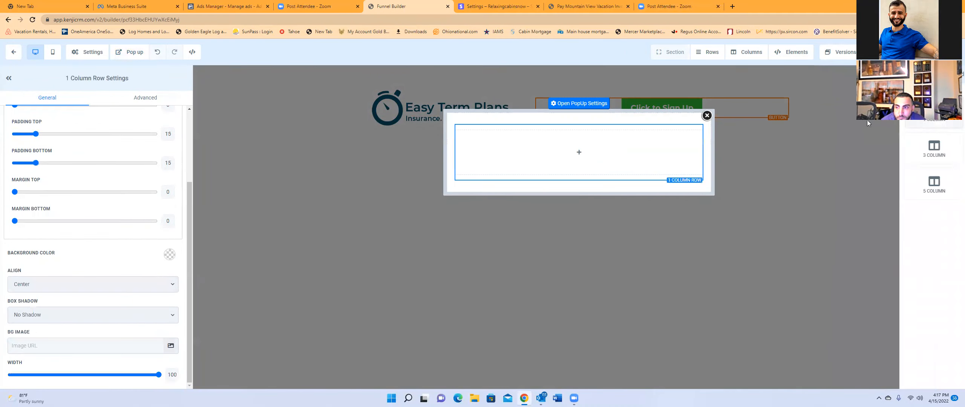
{"action": "left_click", "coordinate": [867, 125]}
{"action": "left_click", "coordinate": [586, 156]}
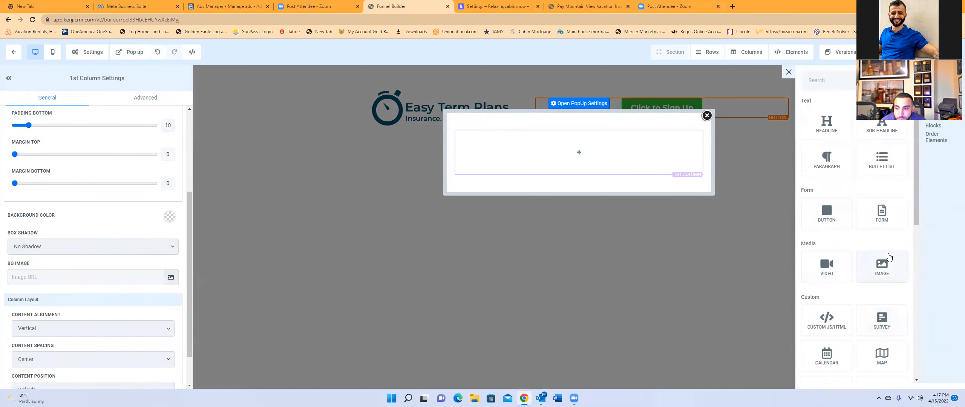
{"action": "left_click", "coordinate": [882, 213]}
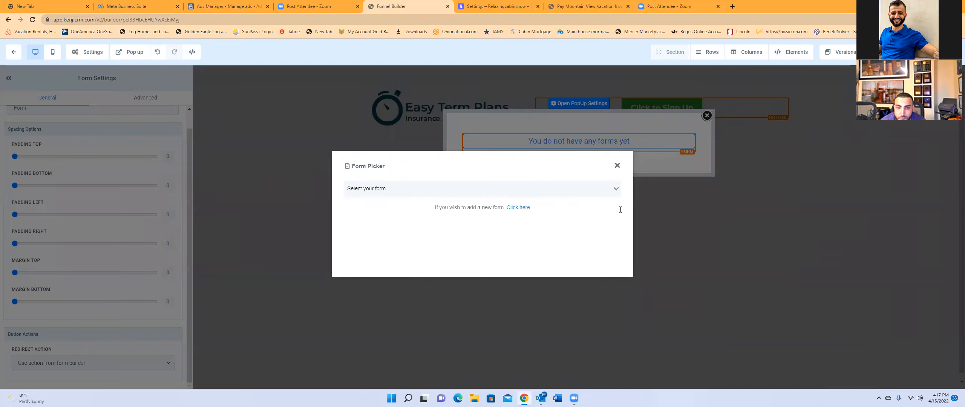
{"action": "left_click", "coordinate": [445, 206]}
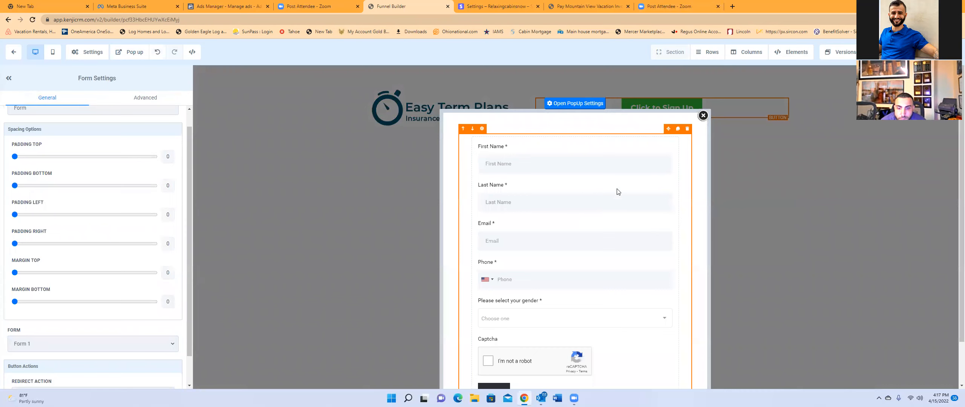
{"action": "left_click", "coordinate": [703, 115]}
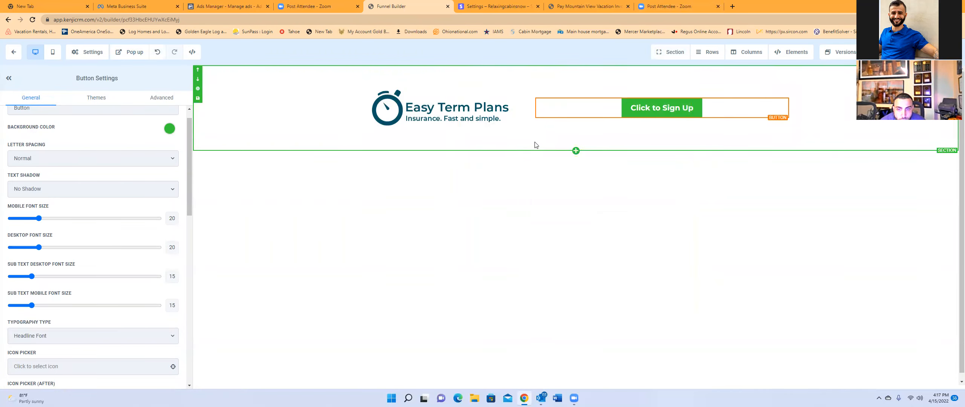
Add a full-width section below the logo header and insert a one-column row into it.
{"action": "left_click", "coordinate": [574, 152]}
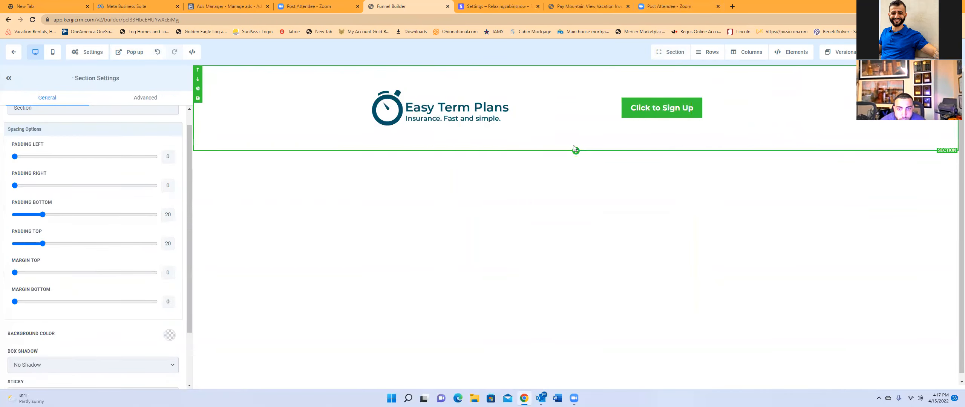
{"action": "left_click", "coordinate": [575, 151]}
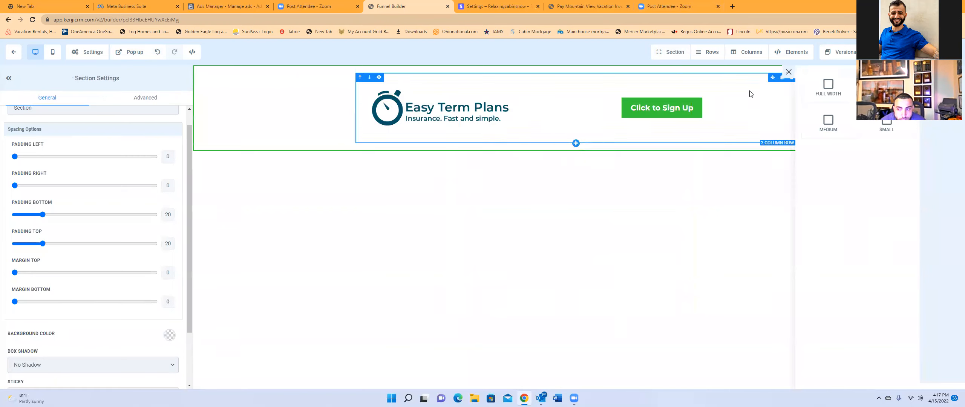
{"action": "left_click", "coordinate": [836, 85]}
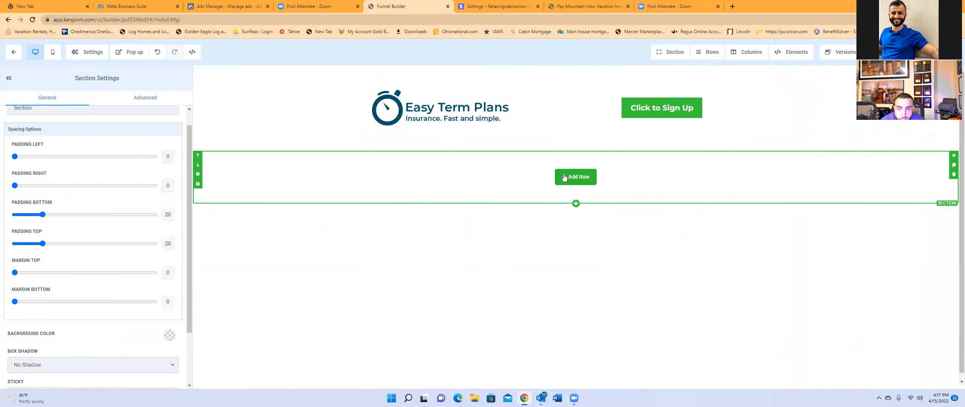
{"action": "left_click", "coordinate": [573, 178]}
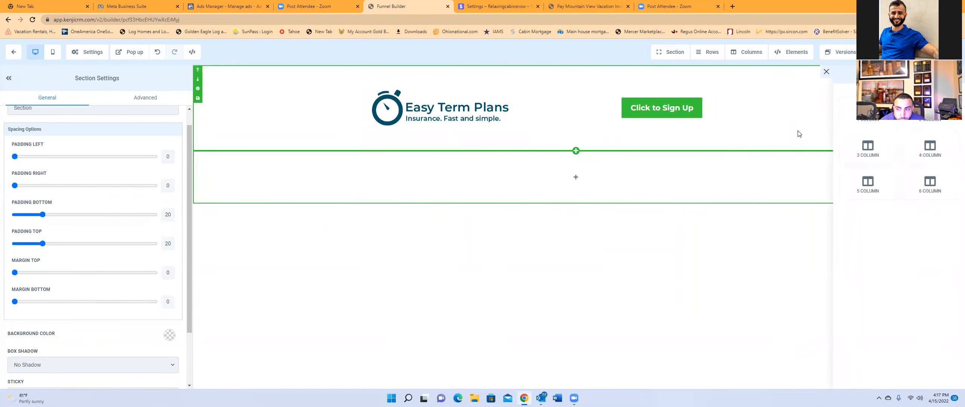
{"action": "left_click", "coordinate": [867, 119]}
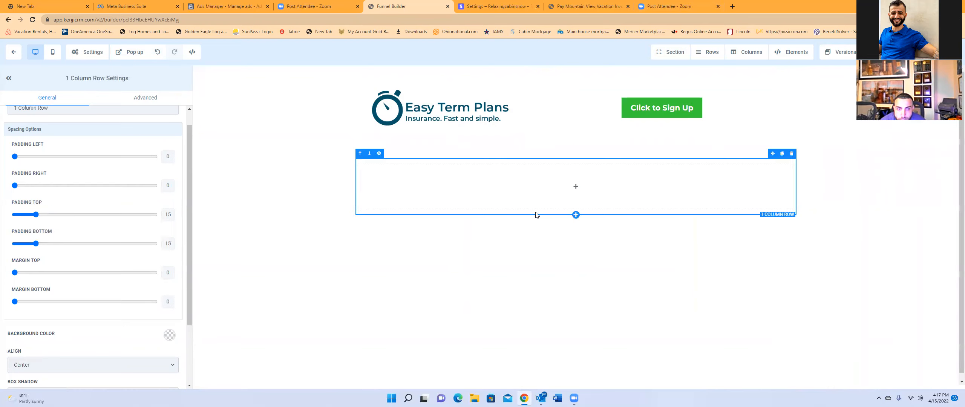
Add a headline to the new row and replace its text with "No-medical Life Insurance Plans. As low as 69 cents a day." copied from the Ads Manager form preview.
{"action": "left_click", "coordinate": [576, 191]}
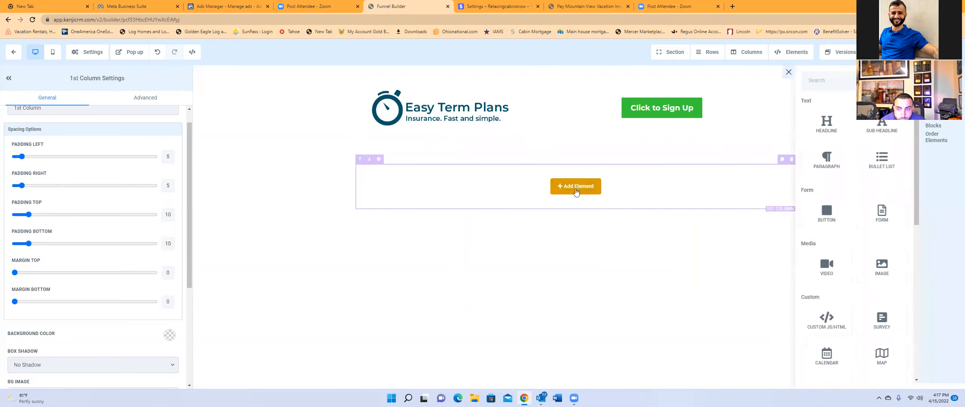
{"action": "left_click", "coordinate": [824, 121]}
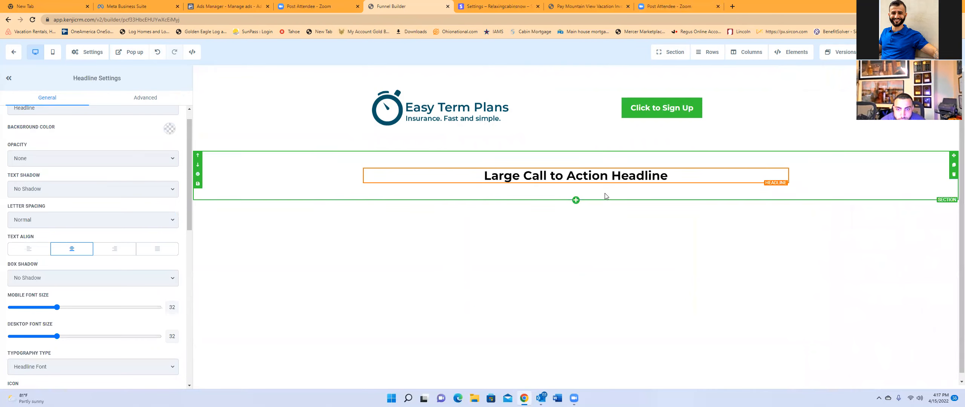
{"action": "left_click", "coordinate": [223, 11]}
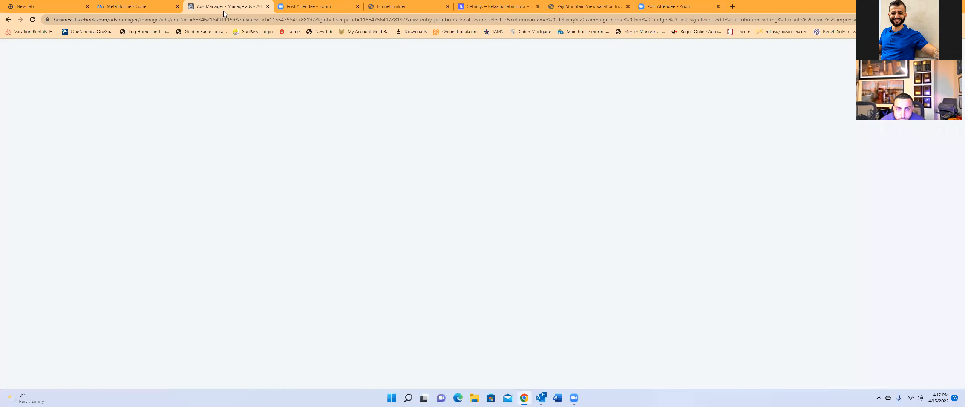
{"action": "left_click_drag", "start_coordinate": [777, 183], "coordinate": [864, 209]}
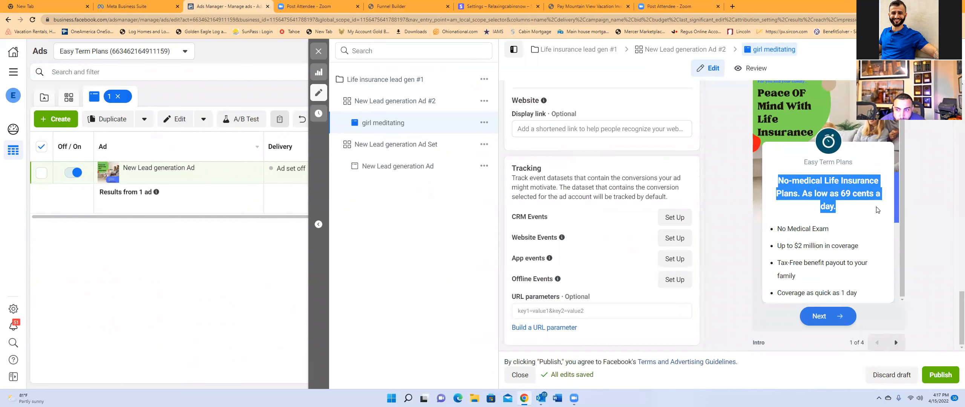
{"action": "right_click", "coordinate": [845, 194]}
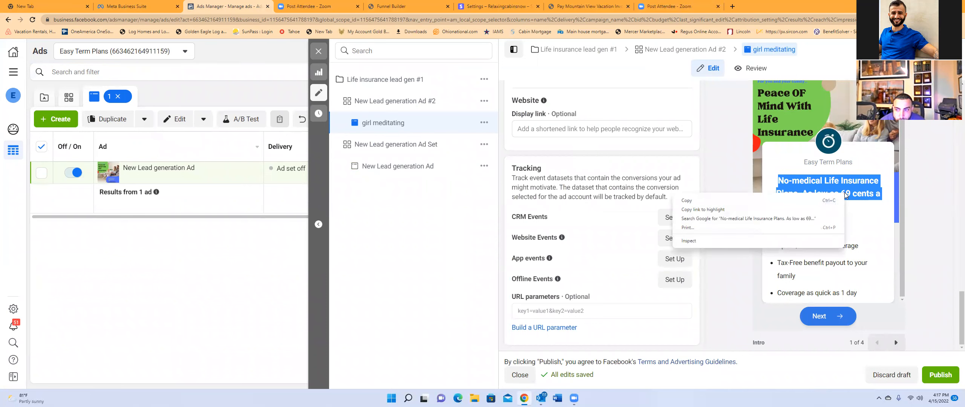
{"action": "left_click", "coordinate": [740, 204]}
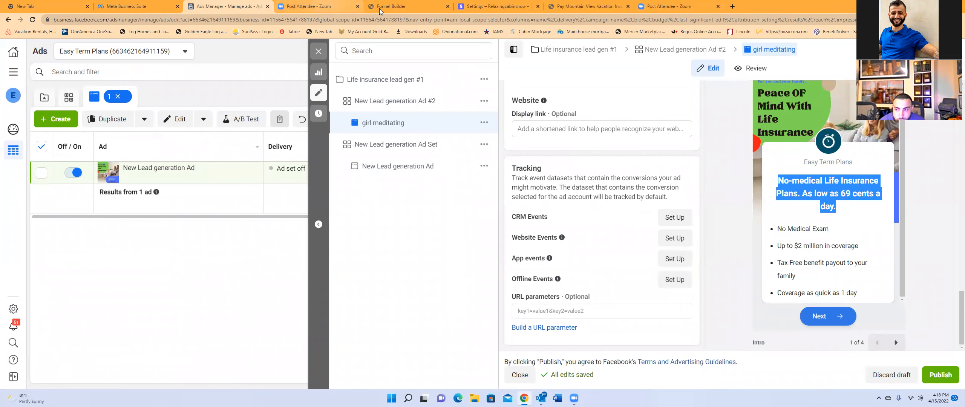
{"action": "left_click", "coordinate": [397, 11]}
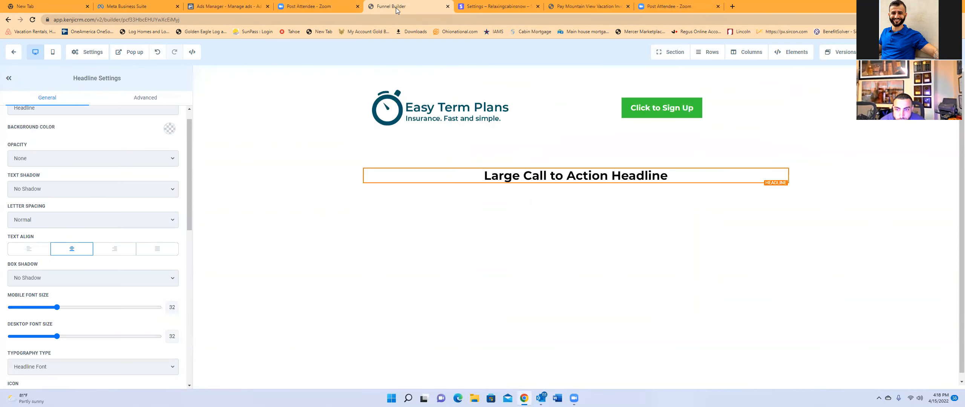
{"action": "triple_click", "coordinate": [510, 172]}
{"action": "right_click", "coordinate": [511, 172]}
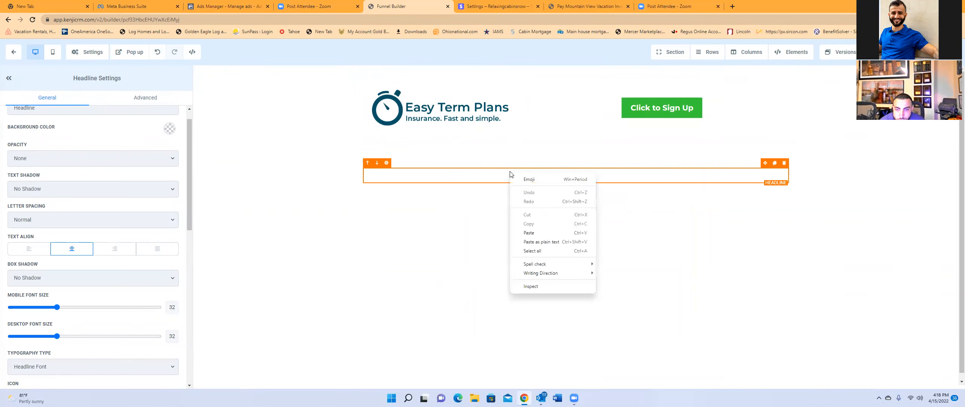
{"action": "left_click", "coordinate": [548, 242]}
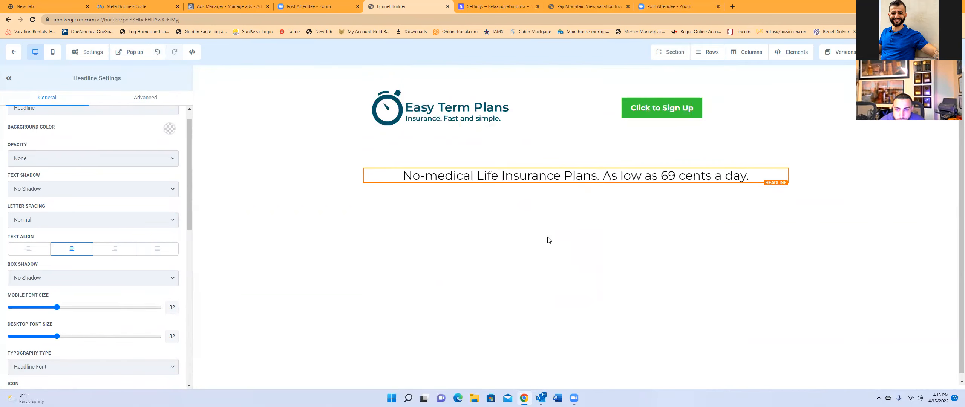
Make the whole headline bold and set its desktop font size to 58.
{"action": "triple_click", "coordinate": [549, 177]}
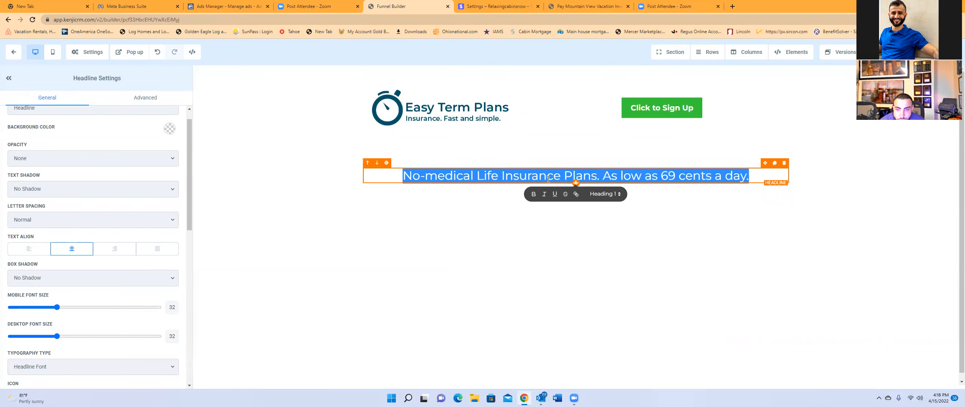
{"action": "left_click", "coordinate": [533, 194]}
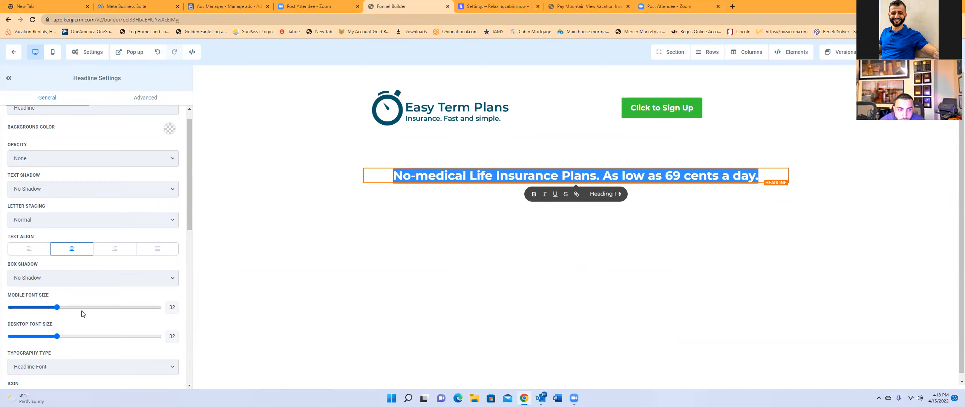
{"action": "left_click_drag", "start_coordinate": [55, 338], "coordinate": [98, 340]}
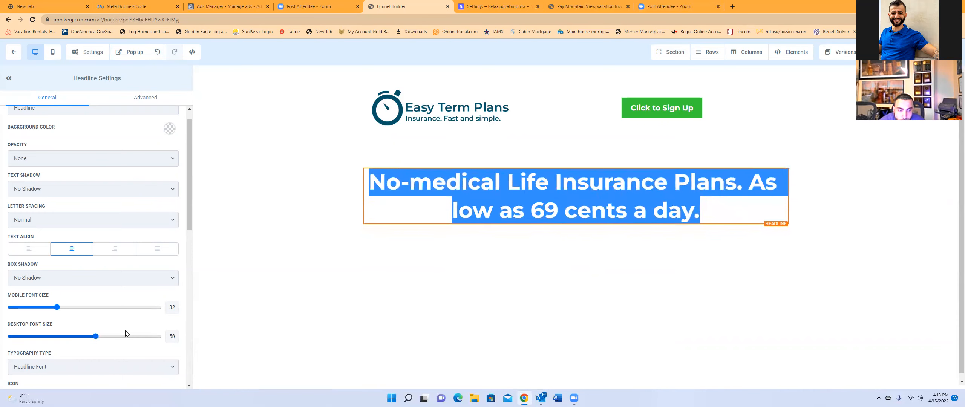
Underline the words "69 cents" in the headline.
{"action": "left_click", "coordinate": [535, 210]}
{"action": "left_click_drag", "start_coordinate": [535, 210], "coordinate": [627, 211]}
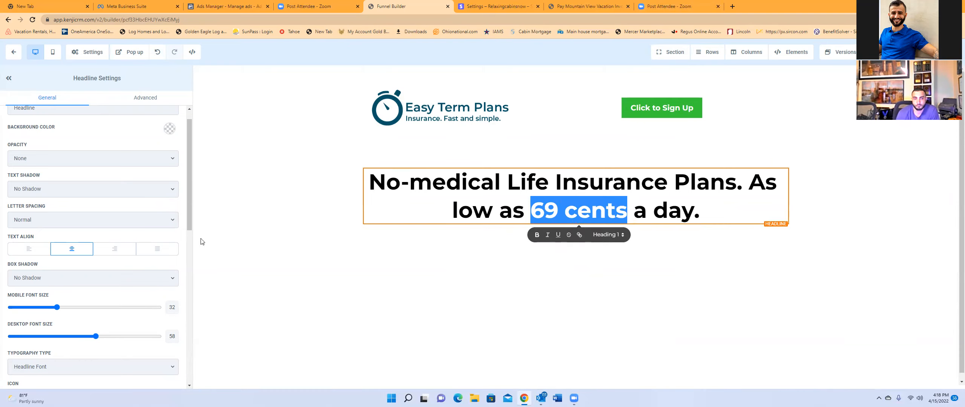
{"action": "left_click", "coordinate": [558, 235]}
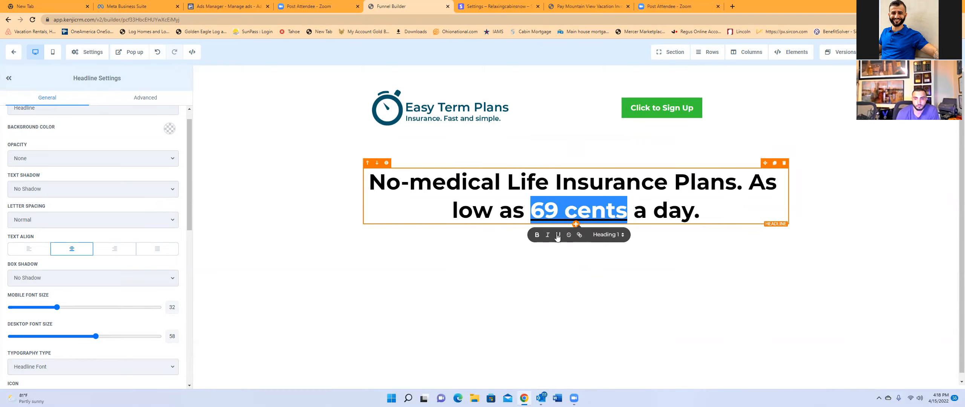
{"action": "left_click", "coordinate": [676, 204]}
{"action": "left_click", "coordinate": [707, 204]}
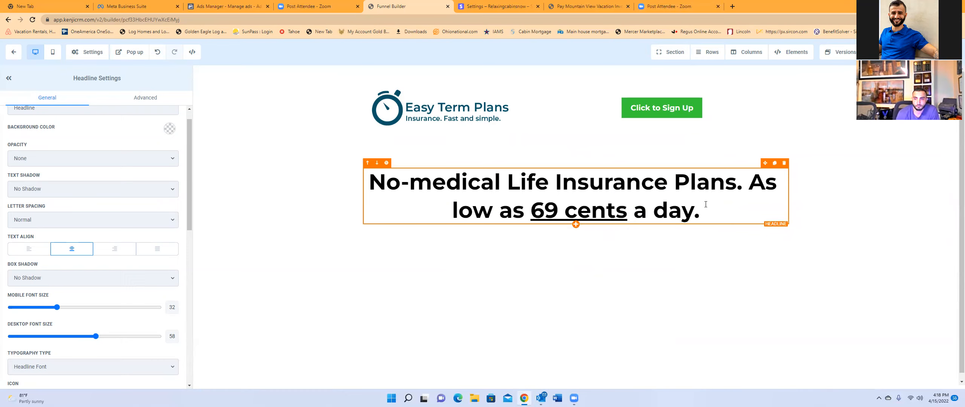
Duplicate the headline element and clear all the text from the lower copy.
{"action": "left_click", "coordinate": [576, 225]}
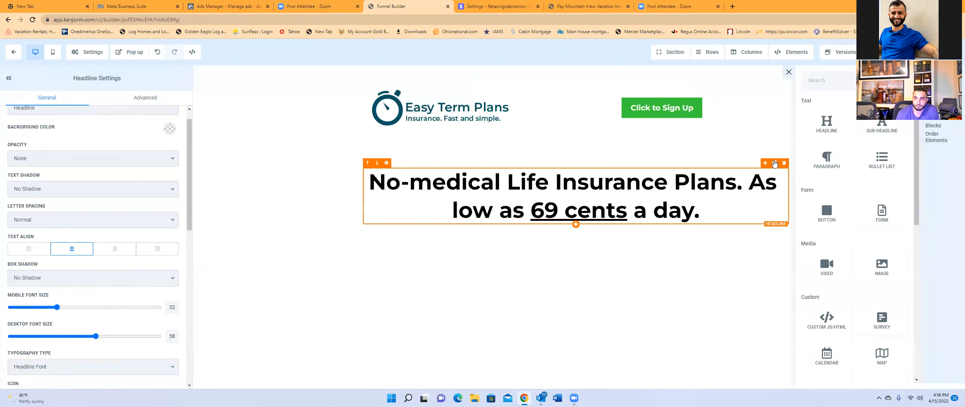
{"action": "left_click", "coordinate": [775, 163]}
{"action": "left_click", "coordinate": [605, 247]}
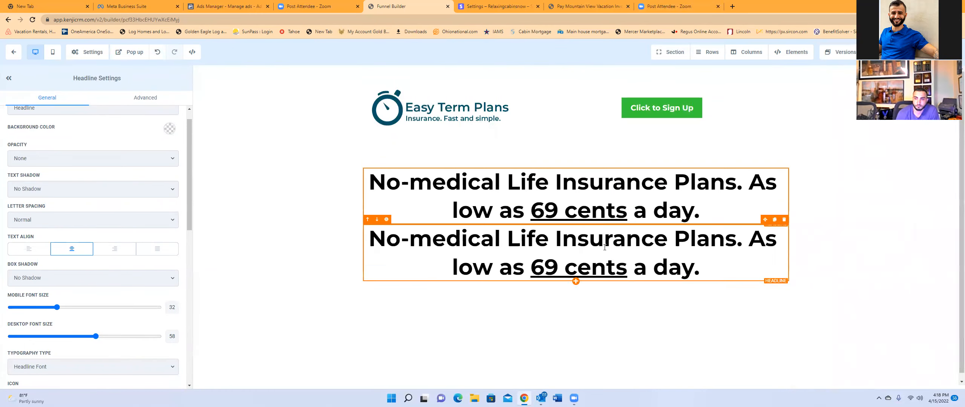
{"action": "double_click", "coordinate": [605, 247]}
{"action": "key", "text": "ctrl+a"}
{"action": "key", "text": "BackSpace"}
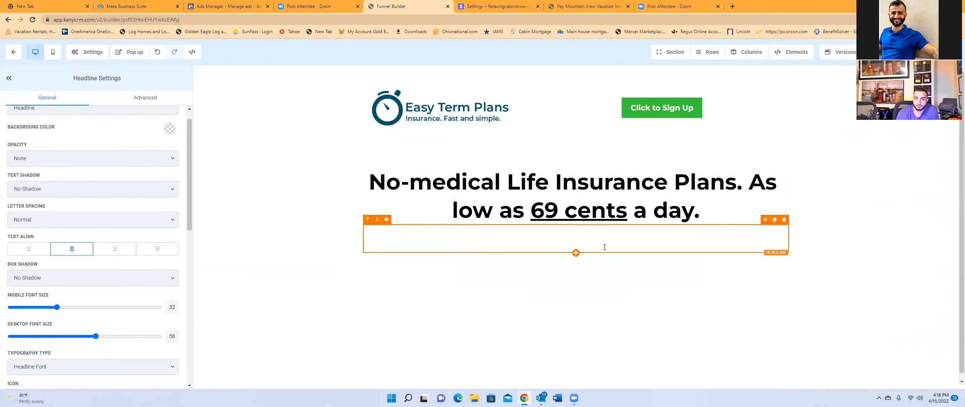
{"action": "right_click", "coordinate": [592, 241]}
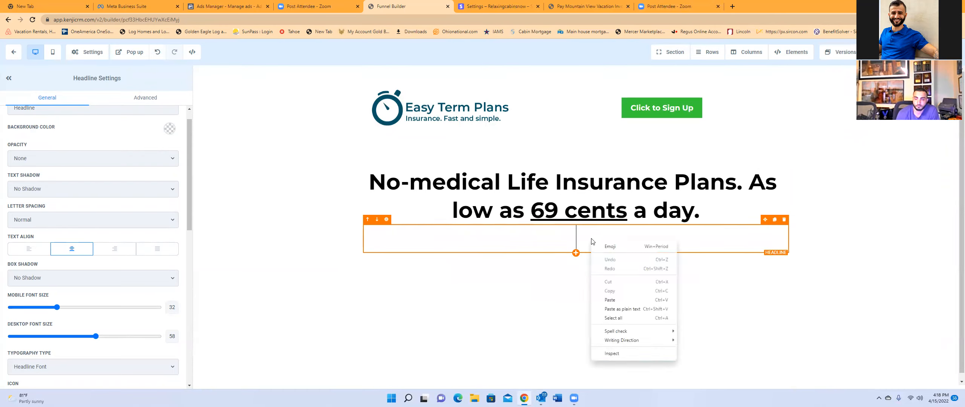
{"action": "left_click", "coordinate": [621, 252]}
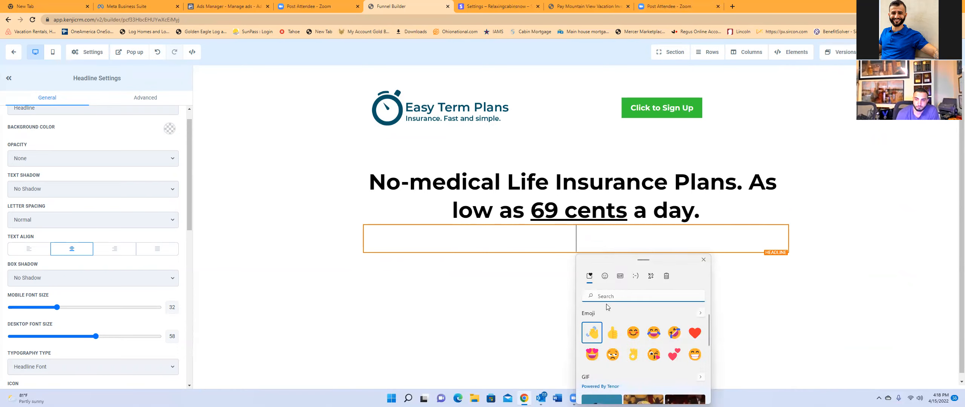
{"action": "scroll", "coordinate": [628, 331], "scroll_direction": "down", "scroll_amount": 3}
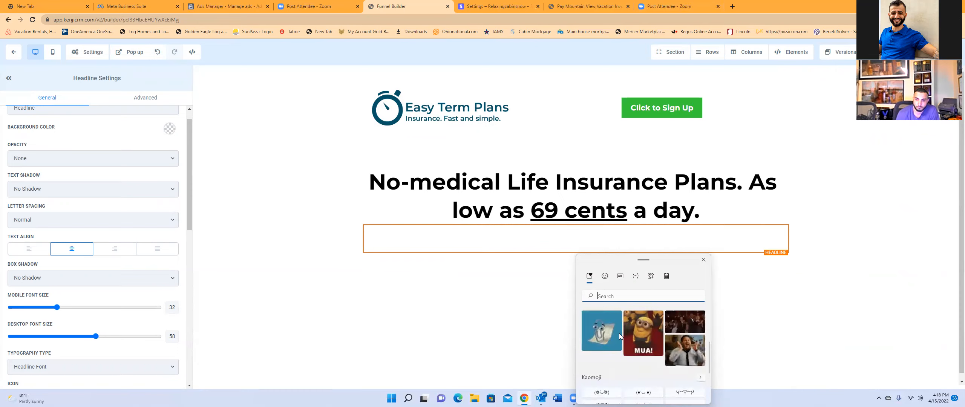
{"action": "left_click", "coordinate": [579, 237]}
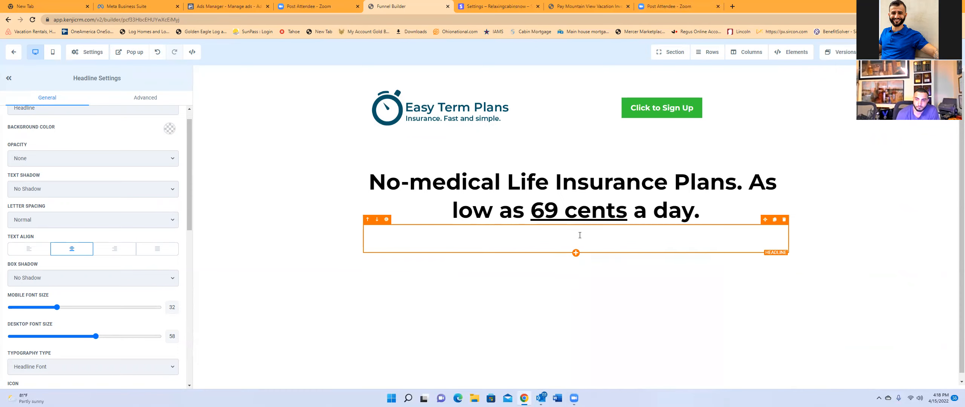
Copy "Qualify for life insurance easily with:" and its four checkmark lines from the ad's primary text in Ads Manager into the empty lower headline.
{"action": "left_click", "coordinate": [230, 10]}
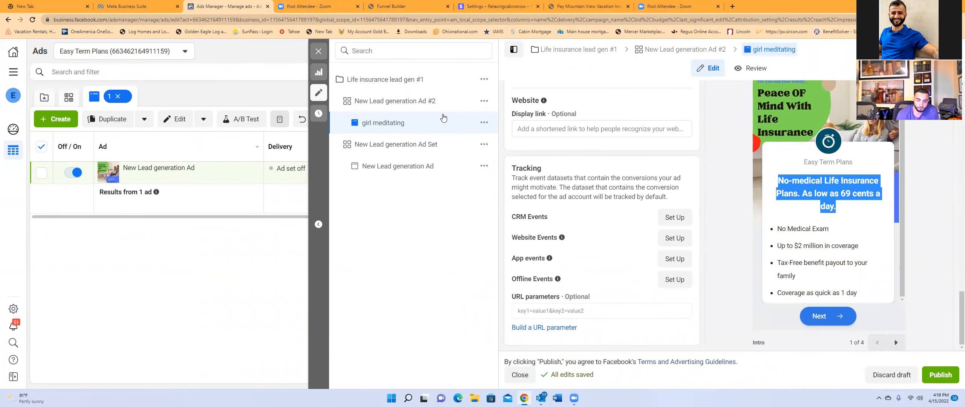
{"action": "scroll", "coordinate": [650, 225], "scroll_direction": "up", "scroll_amount": 15}
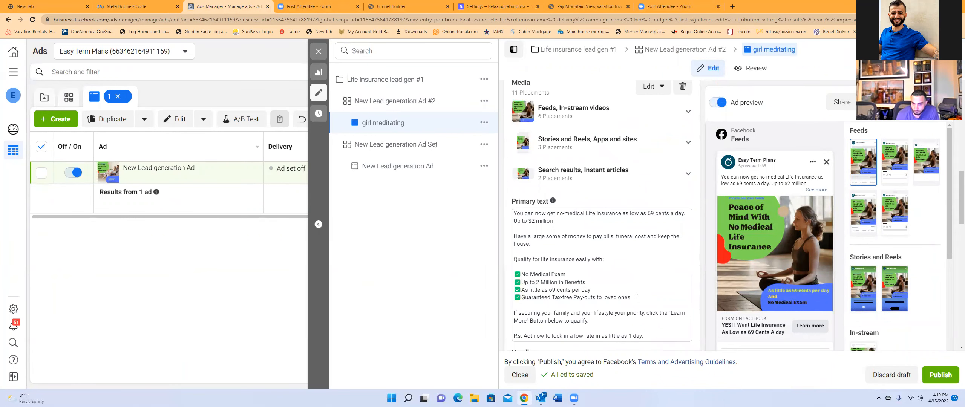
{"action": "left_click_drag", "start_coordinate": [636, 298], "coordinate": [502, 260]}
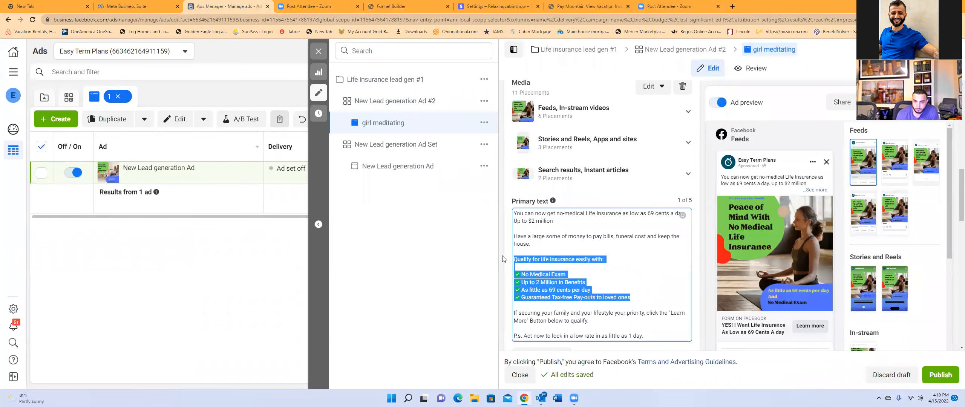
{"action": "right_click", "coordinate": [566, 286]}
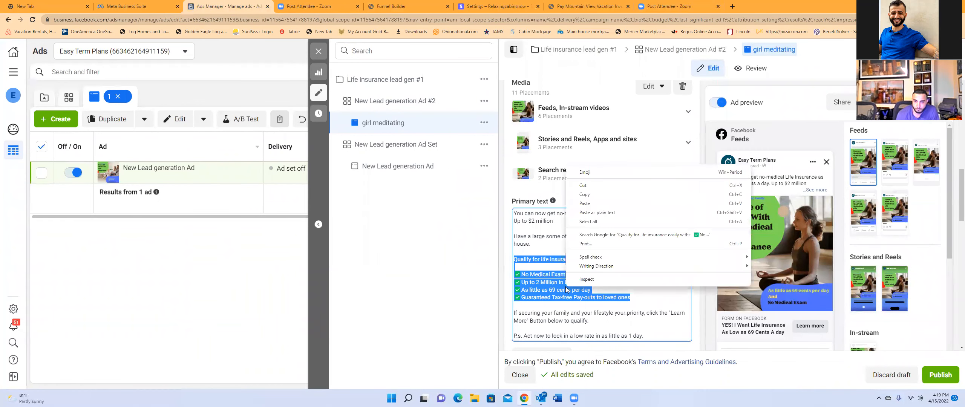
{"action": "left_click", "coordinate": [585, 195]}
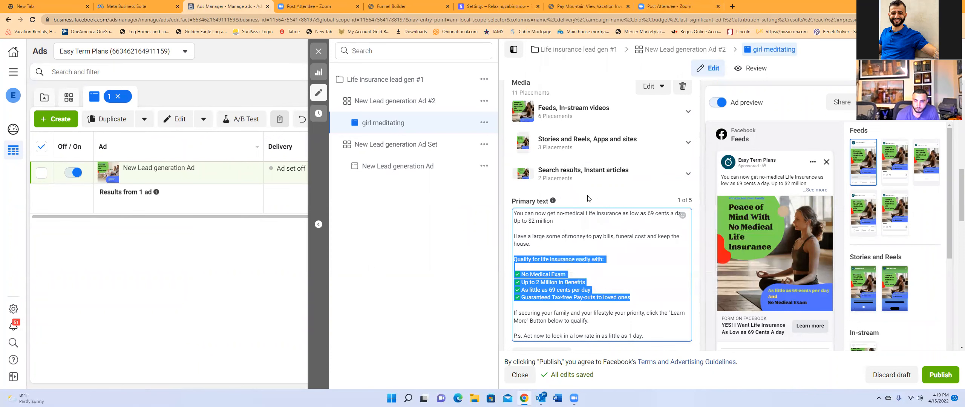
{"action": "left_click", "coordinate": [387, 7]}
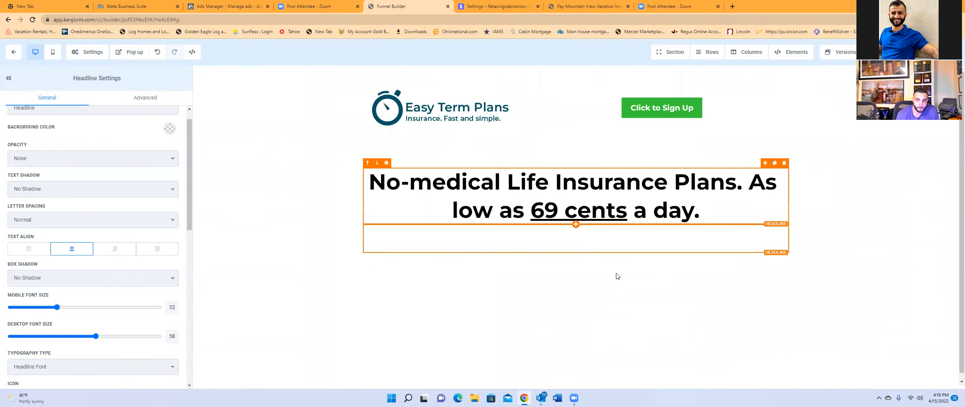
{"action": "right_click", "coordinate": [589, 248]}
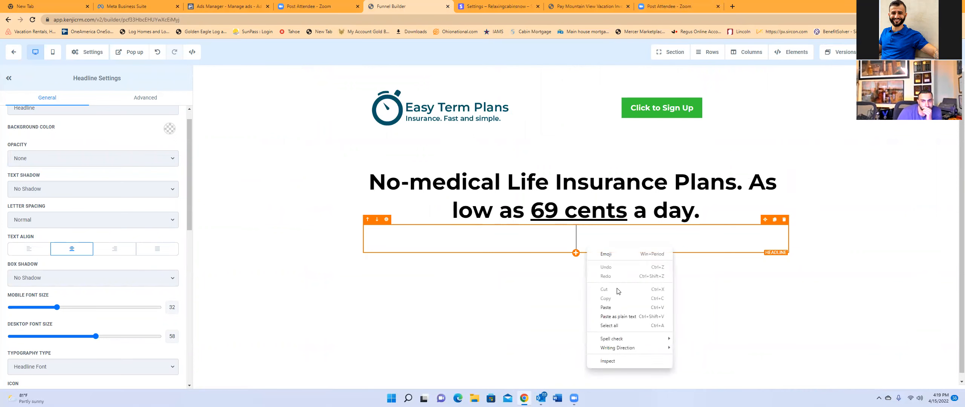
{"action": "left_click", "coordinate": [615, 308]}
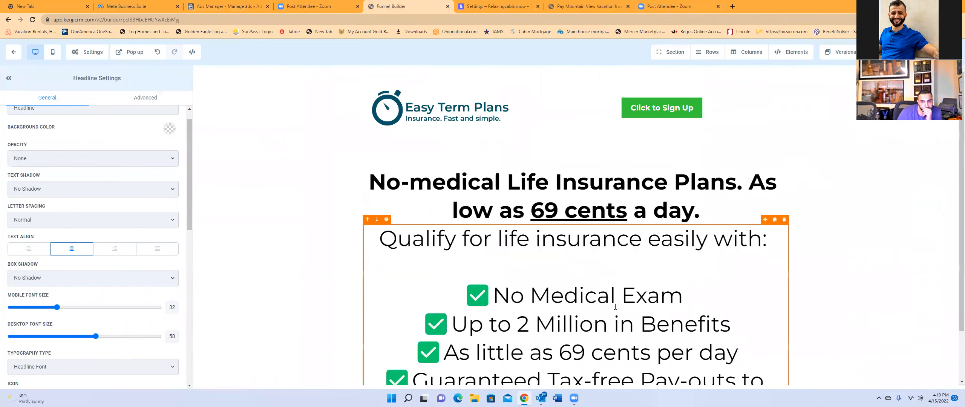
Left-align the benefits text under the main headline.
{"action": "scroll", "coordinate": [607, 305], "scroll_direction": "down", "scroll_amount": 2}
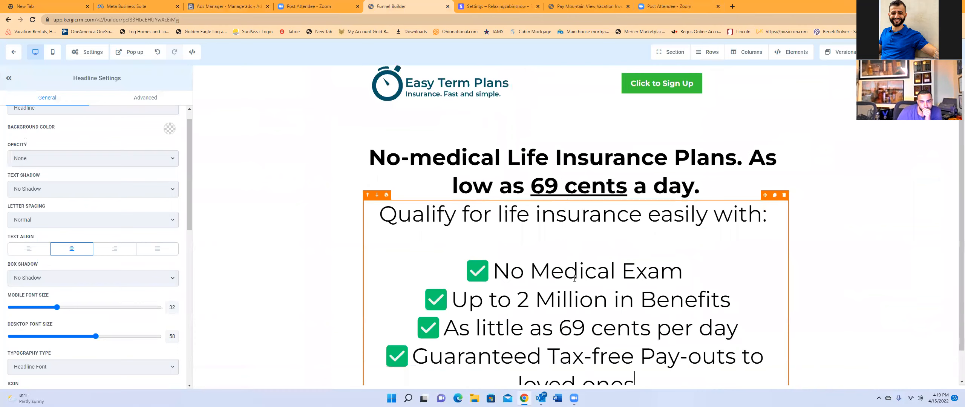
{"action": "left_click_drag", "start_coordinate": [645, 349], "coordinate": [457, 238]}
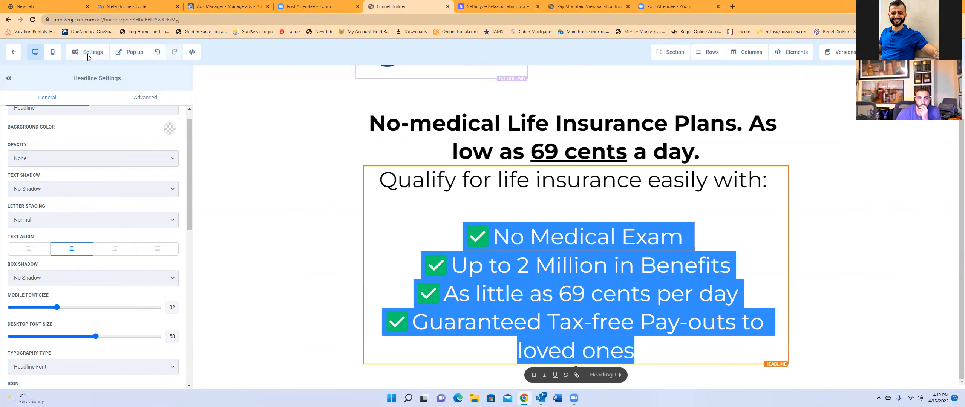
{"action": "left_click", "coordinate": [29, 250]}
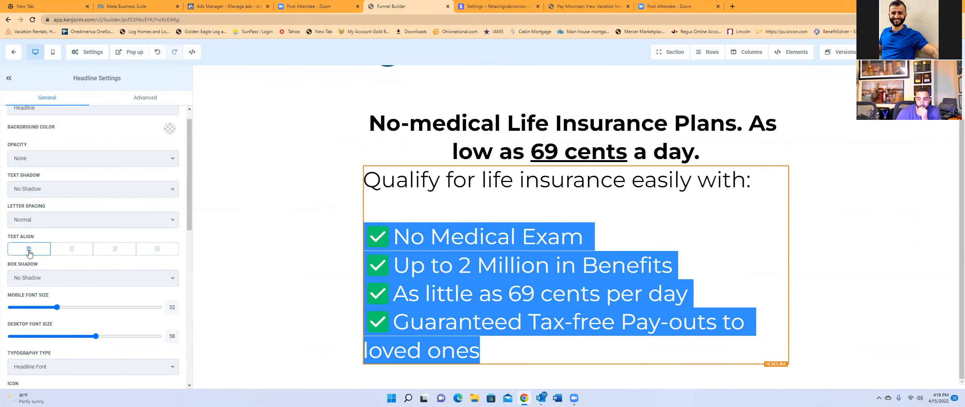
{"action": "left_click", "coordinate": [776, 163]}
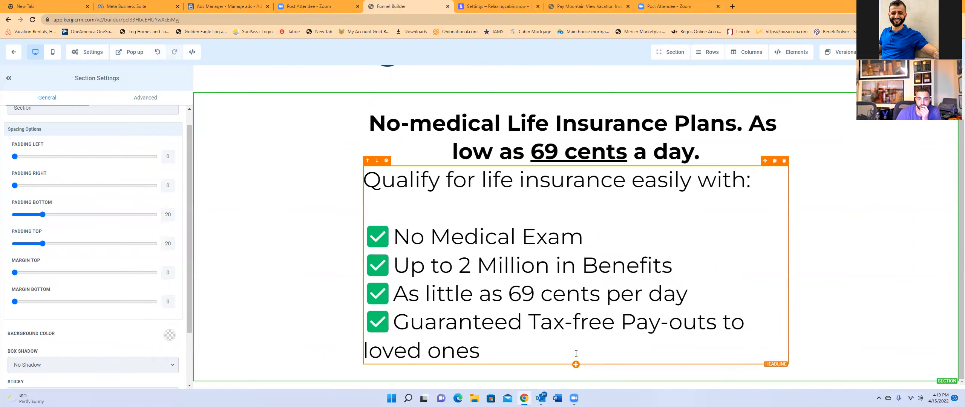
Add a button below the benefits text and set its text to "Qualify Now For Life Insurance".
{"action": "left_click", "coordinate": [576, 365]}
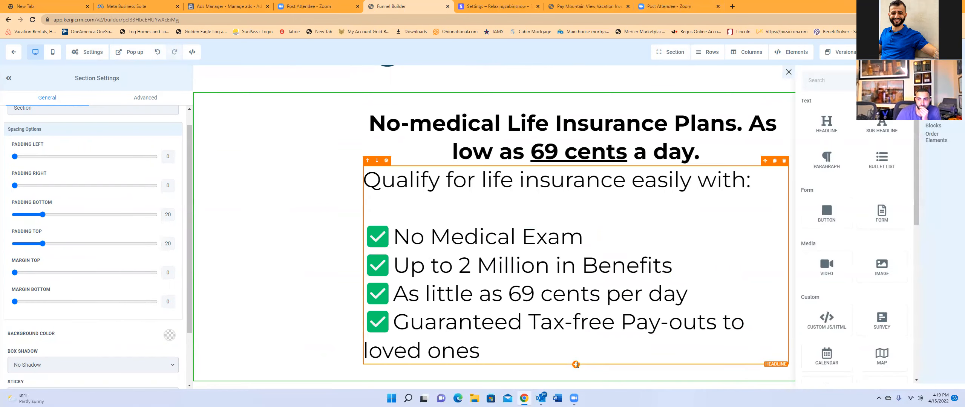
{"action": "left_click", "coordinate": [832, 216]}
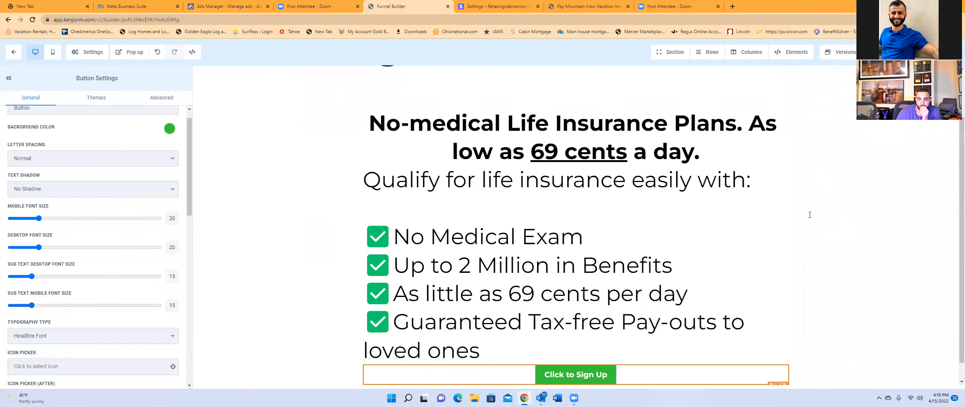
{"action": "scroll", "coordinate": [92, 358], "scroll_direction": "down", "scroll_amount": 10}
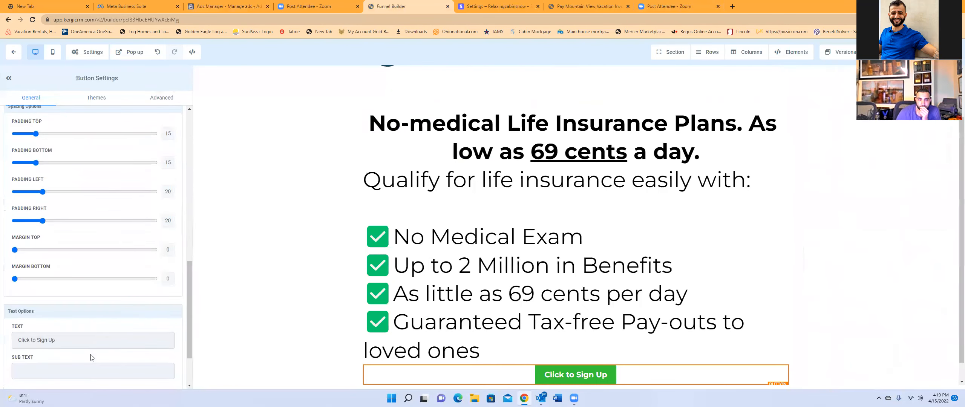
{"action": "triple_click", "coordinate": [71, 338]}
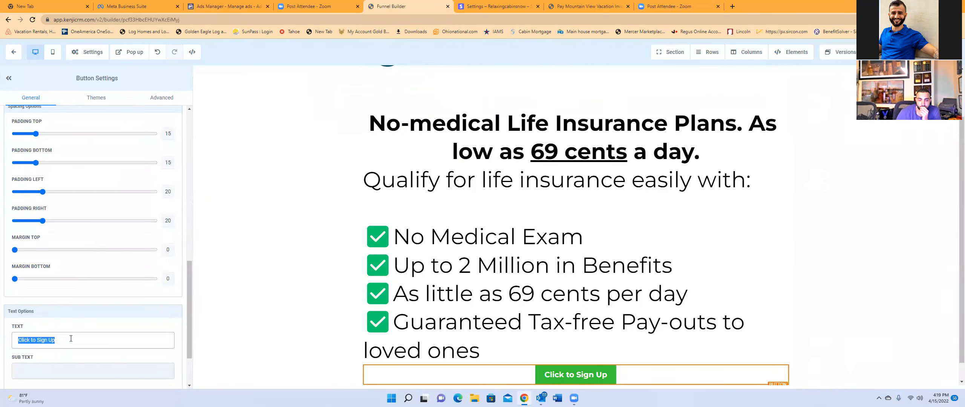
{"action": "type", "text": "Qualify Now For Life Insurance"}
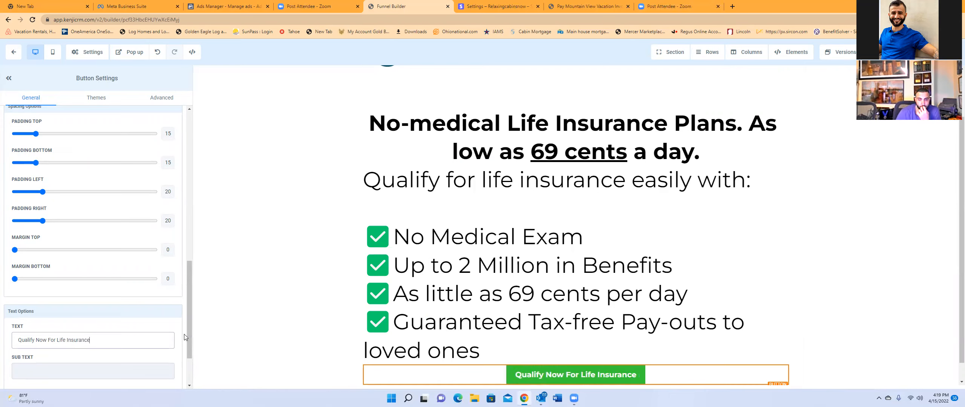
Set the new button's sub text to "Hurry, Special Programs End Soon...".
{"action": "left_click", "coordinate": [80, 373]}
{"action": "type", "text": "Hi"}
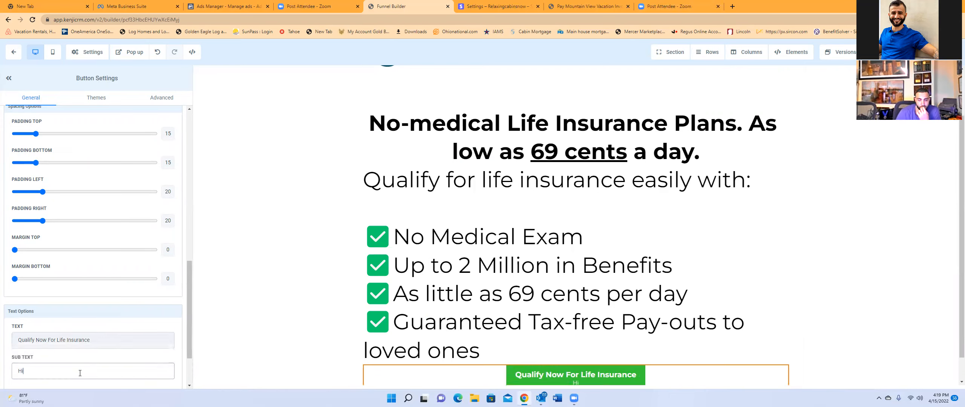
{"action": "type", "text": "urry, Special "}
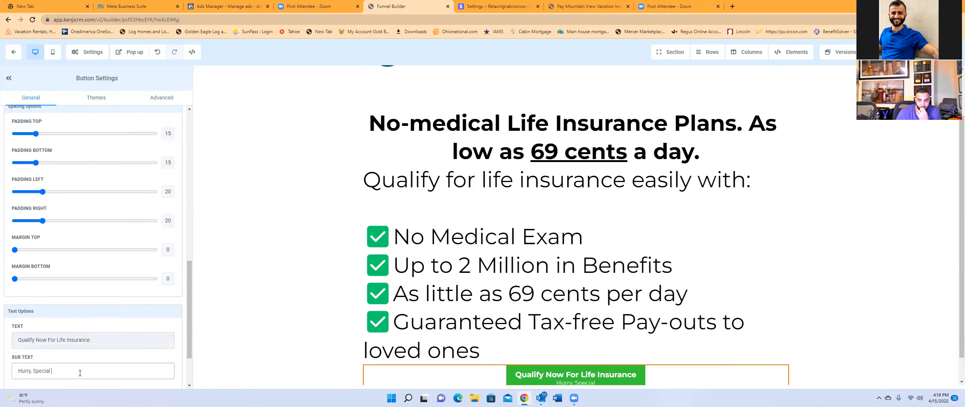
{"action": "type", "text": "Programs End Soon..."}
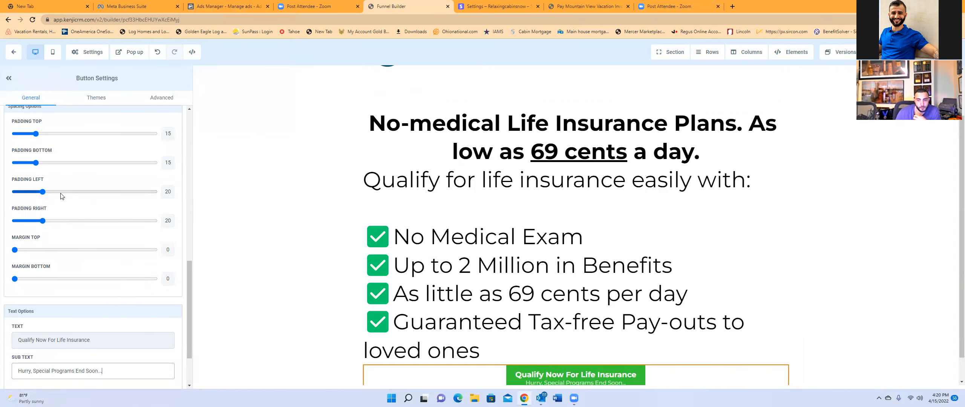
Set the desktop font size of the button below the benefits text to 38.
{"action": "scroll", "coordinate": [82, 256], "scroll_direction": "up", "scroll_amount": 4}
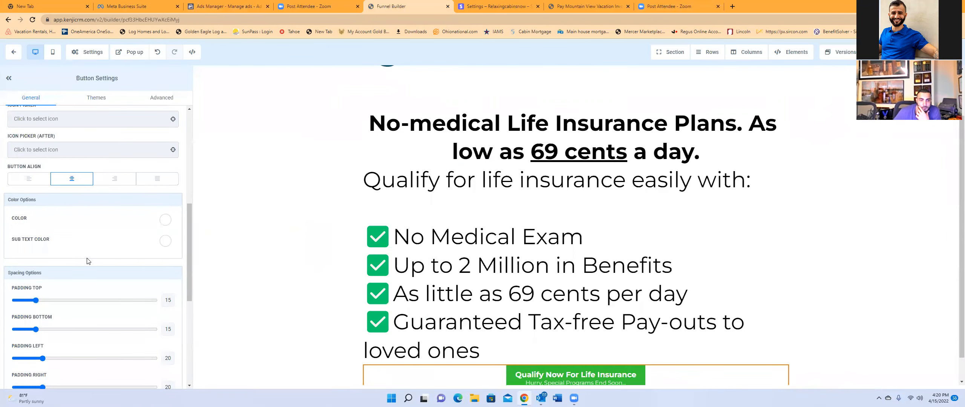
{"action": "scroll", "coordinate": [86, 259], "scroll_direction": "up", "scroll_amount": 4}
{"action": "scroll", "coordinate": [87, 261], "scroll_direction": "up", "scroll_amount": 3}
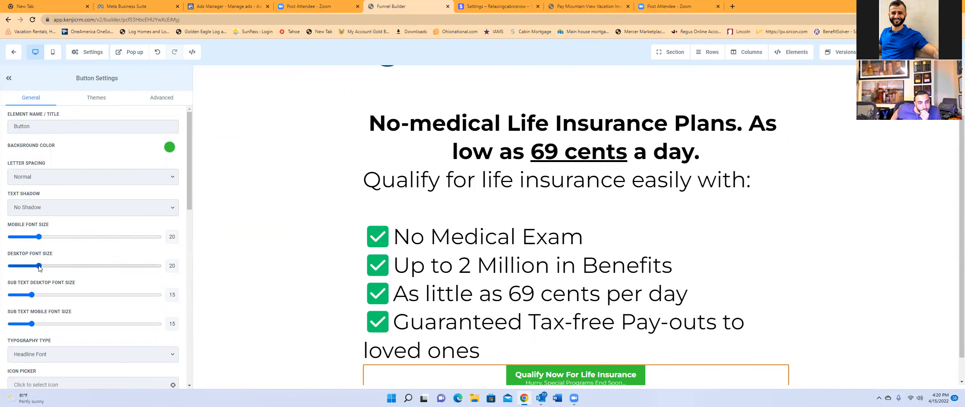
{"action": "left_click_drag", "start_coordinate": [39, 267], "coordinate": [68, 267]}
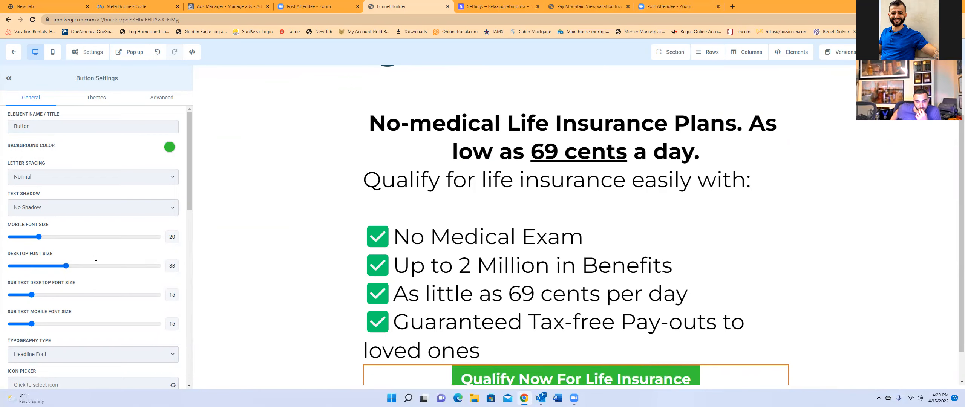
Set the desktop font size of the benefits text to 42.
{"action": "left_click", "coordinate": [486, 236]}
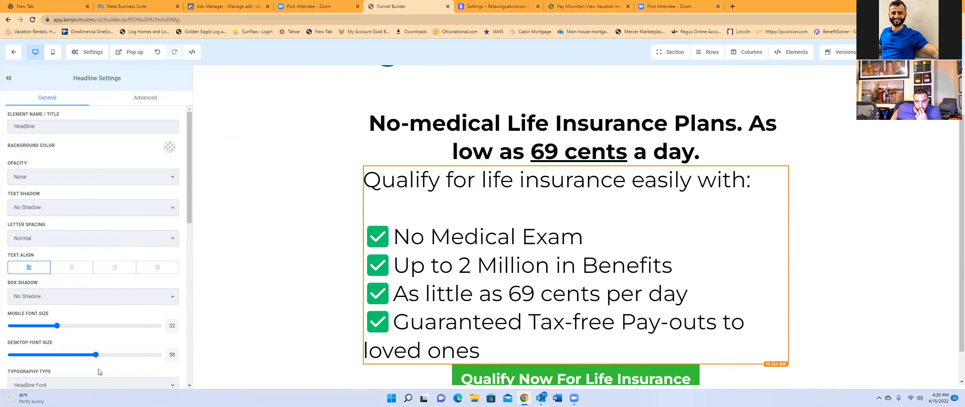
{"action": "left_click_drag", "start_coordinate": [96, 355], "coordinate": [71, 350]}
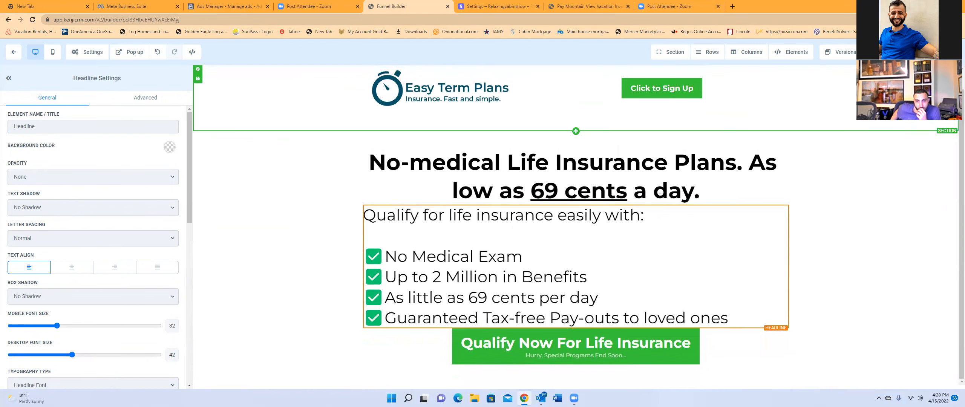
{"action": "left_click", "coordinate": [197, 69]}
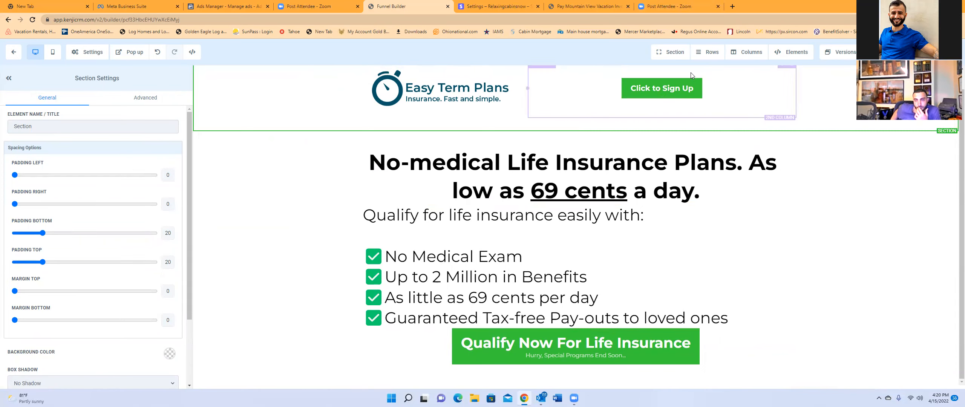
Set the header button's text to "Qualify Now" and its sub text to "Hurry, Special Programs end Soon...".
{"action": "left_click", "coordinate": [667, 91]}
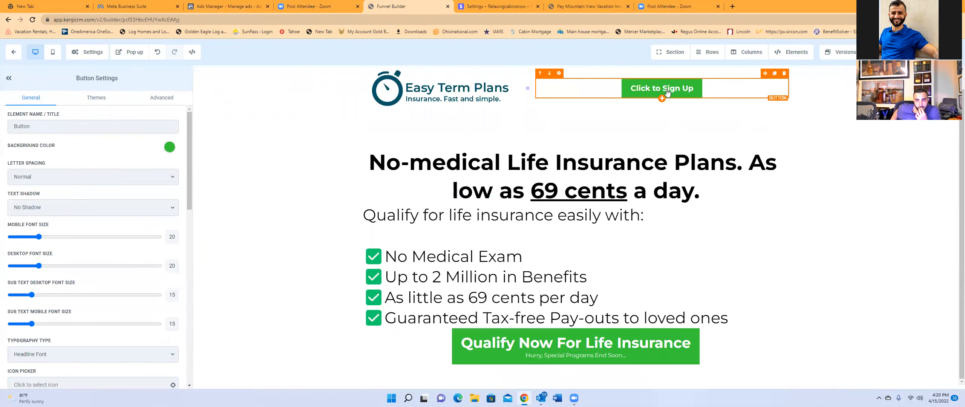
{"action": "scroll", "coordinate": [161, 251], "scroll_direction": "down", "scroll_amount": 10}
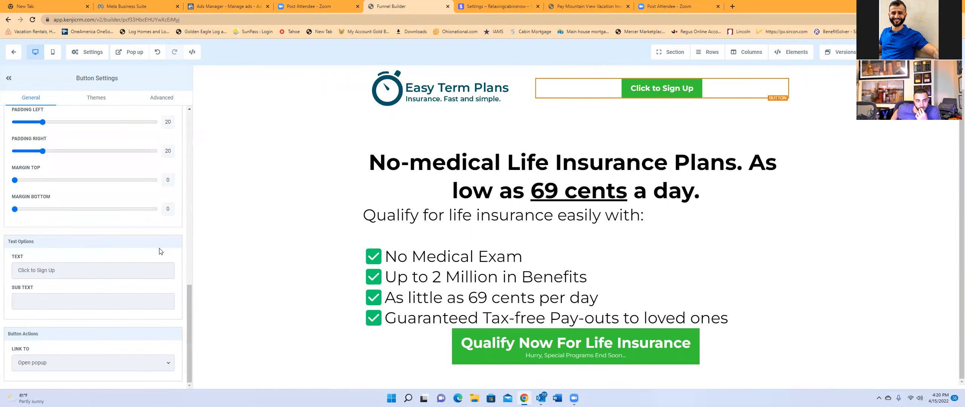
{"action": "triple_click", "coordinate": [95, 272]}
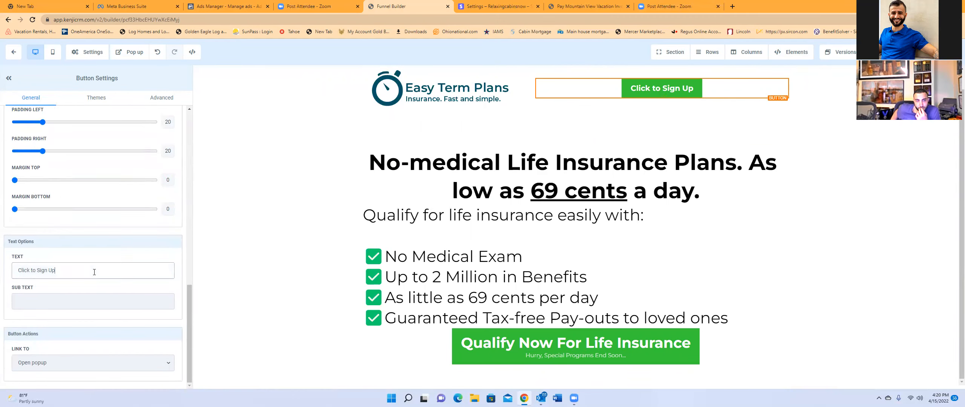
{"action": "type", "text": "Qualify Now"}
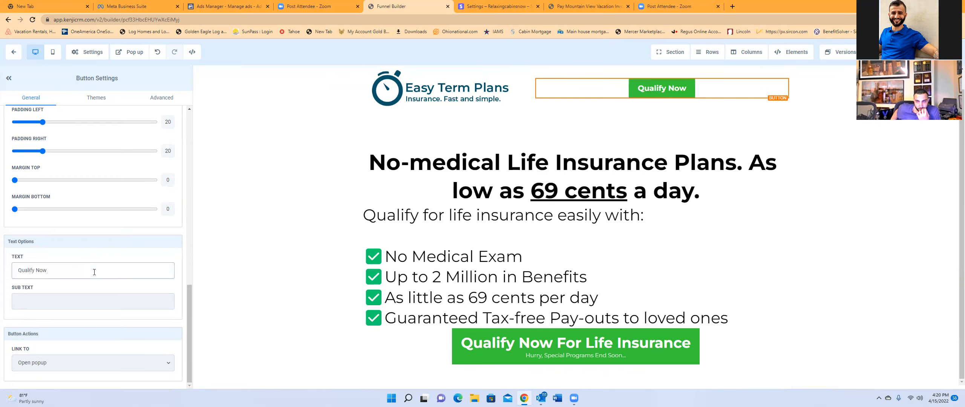
{"action": "left_click", "coordinate": [80, 299]}
{"action": "type", "text": "Hurry"}
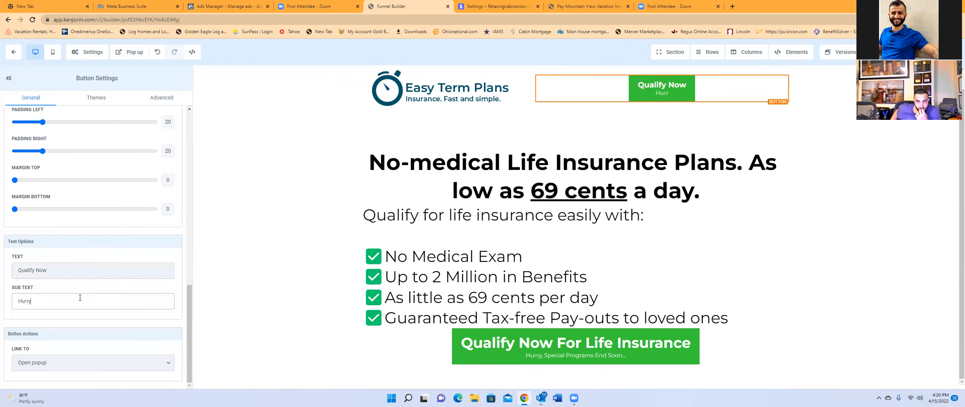
{"action": "type", "text": ", Special Programs end Soon..."}
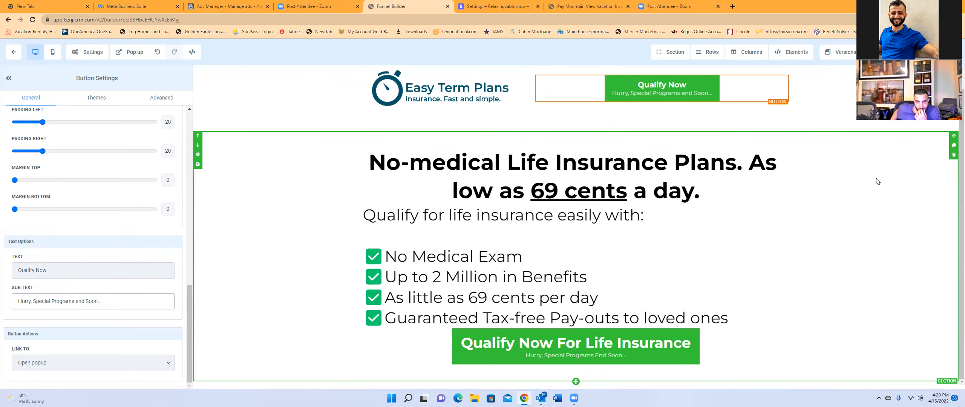
Search Unsplash for "financial" and use the photo of two office colleagues high-fiving as the headline section's background image.
{"action": "left_click", "coordinate": [860, 195]}
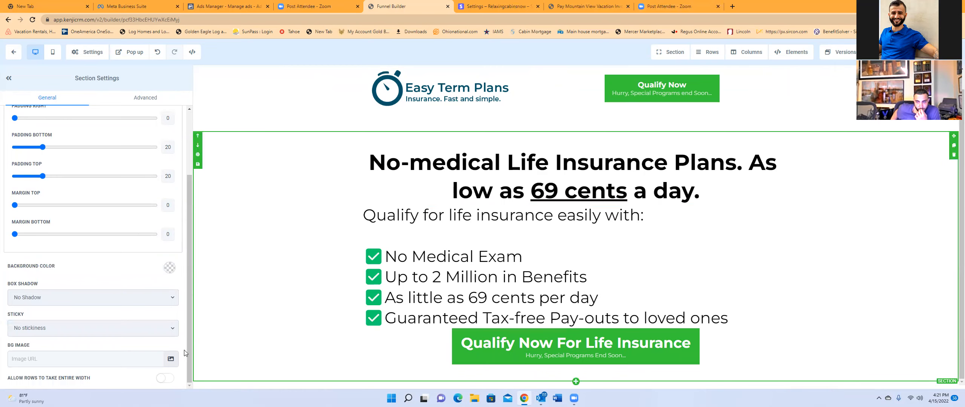
{"action": "left_click", "coordinate": [171, 360]}
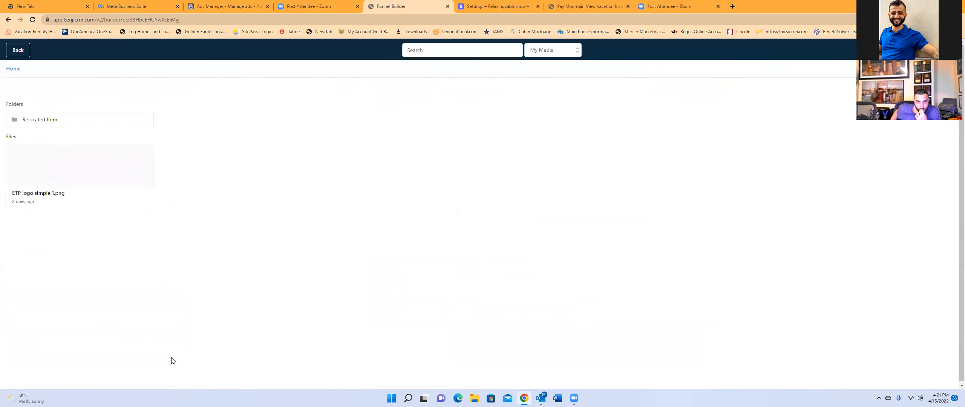
{"action": "left_click", "coordinate": [548, 52]}
{"action": "left_click", "coordinate": [553, 116]}
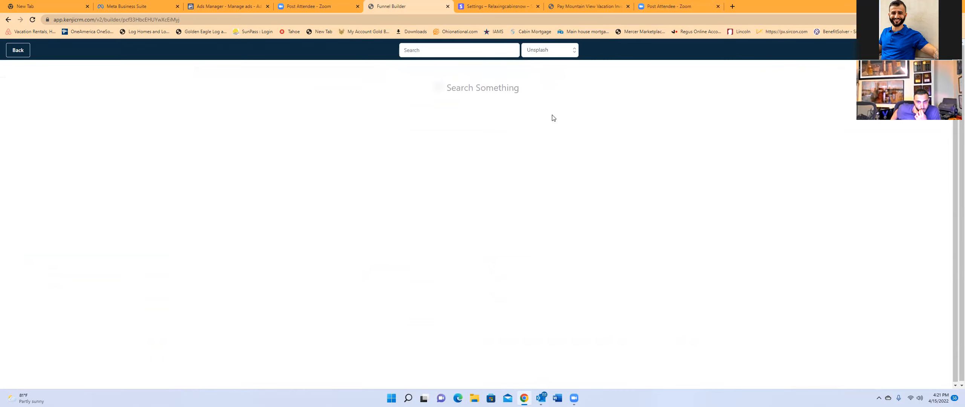
{"action": "left_click", "coordinate": [439, 51]}
{"action": "type", "text": "financial"}
{"action": "key", "text": "Return"}
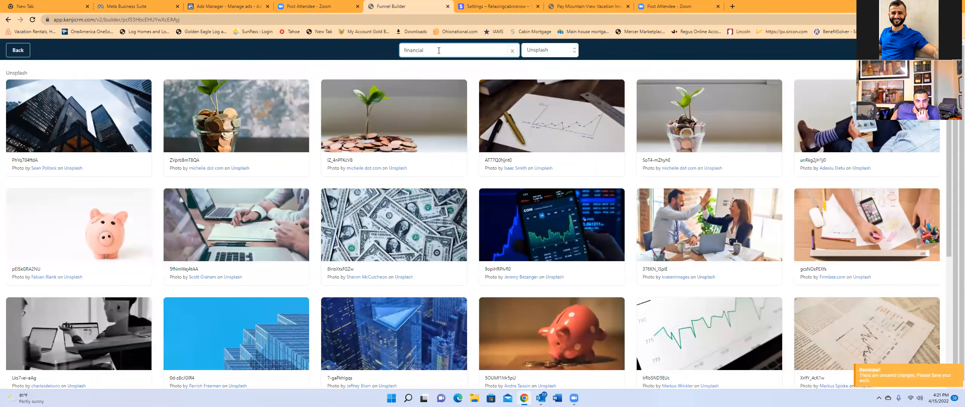
{"action": "left_click", "coordinate": [724, 203]}
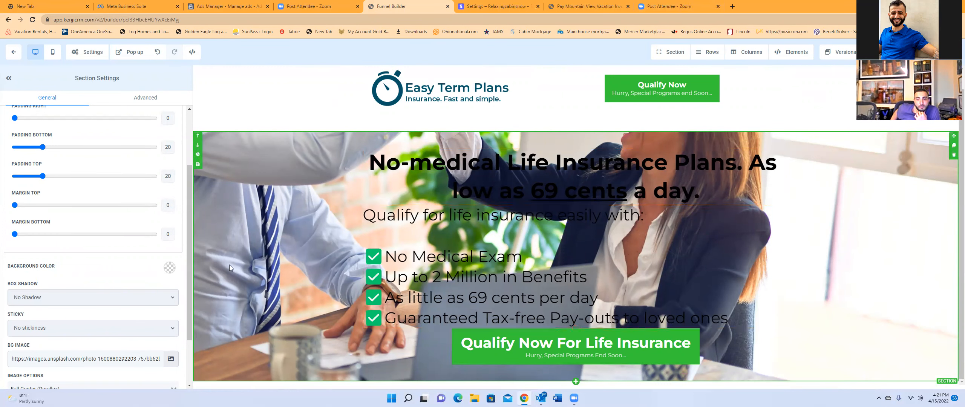
Set the headline section's background image opacity to Heavy Fade.
{"action": "scroll", "coordinate": [138, 315], "scroll_direction": "down", "scroll_amount": 3}
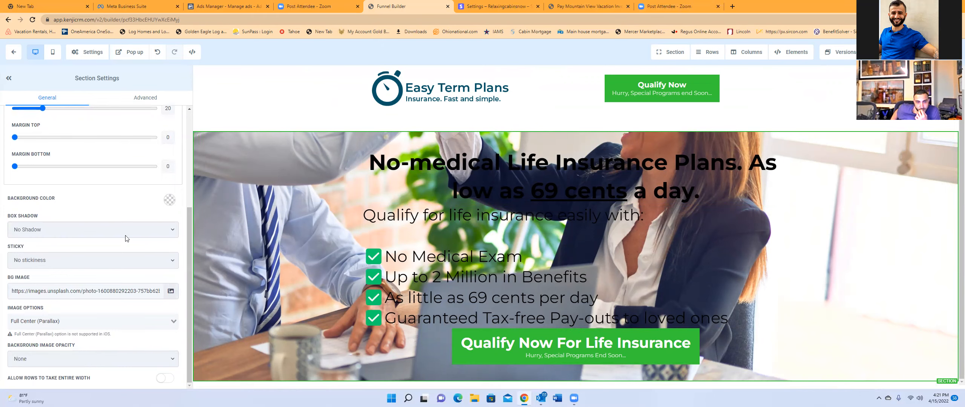
{"action": "left_click", "coordinate": [64, 358]}
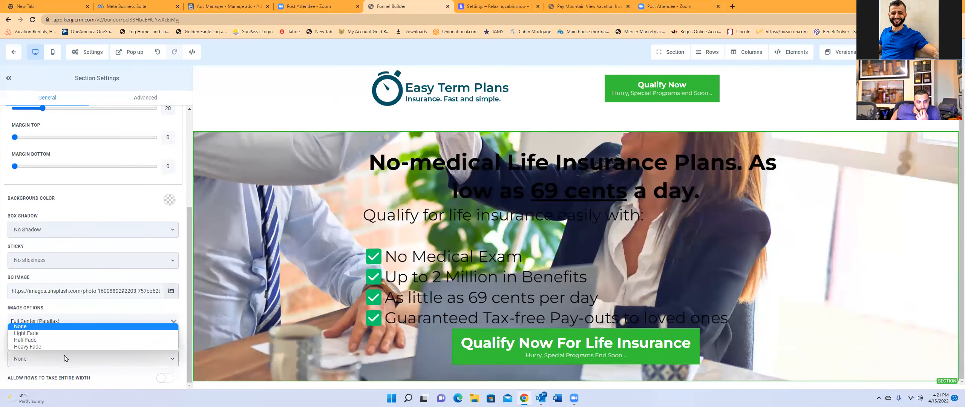
{"action": "left_click", "coordinate": [35, 348]}
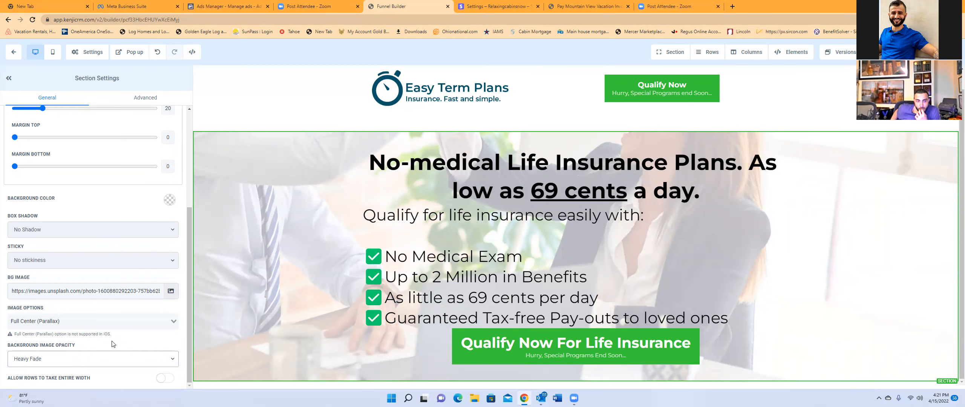
Set the redirect action of the form in the qualify button's popup to Go to Next step.
{"action": "left_click", "coordinate": [495, 339]}
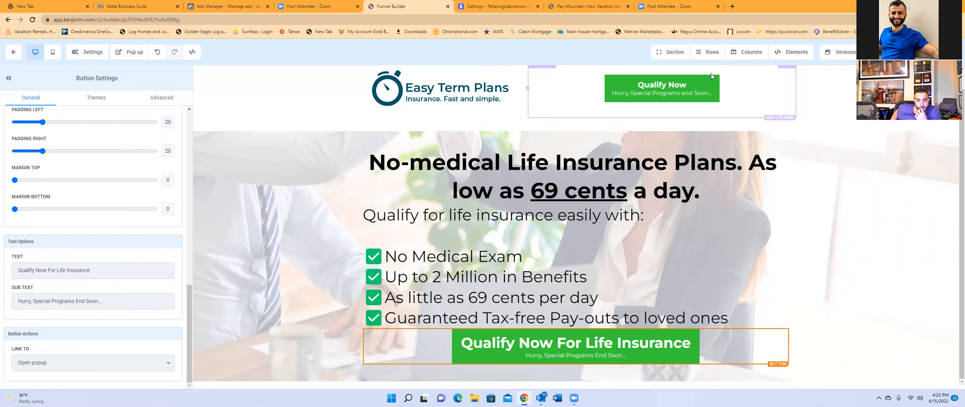
{"action": "left_click", "coordinate": [140, 53]}
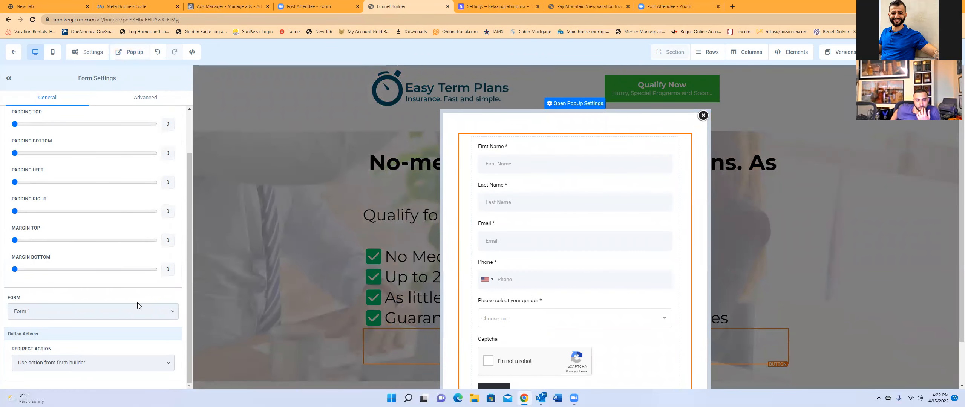
{"action": "left_click", "coordinate": [96, 363]}
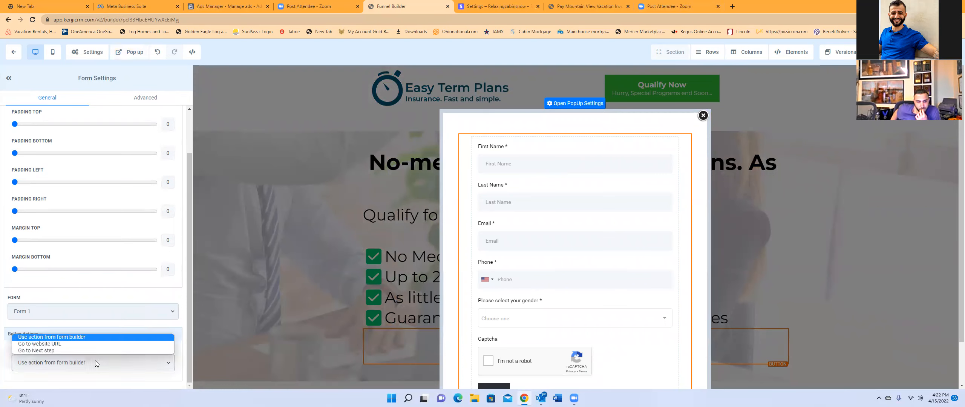
{"action": "left_click", "coordinate": [46, 350]}
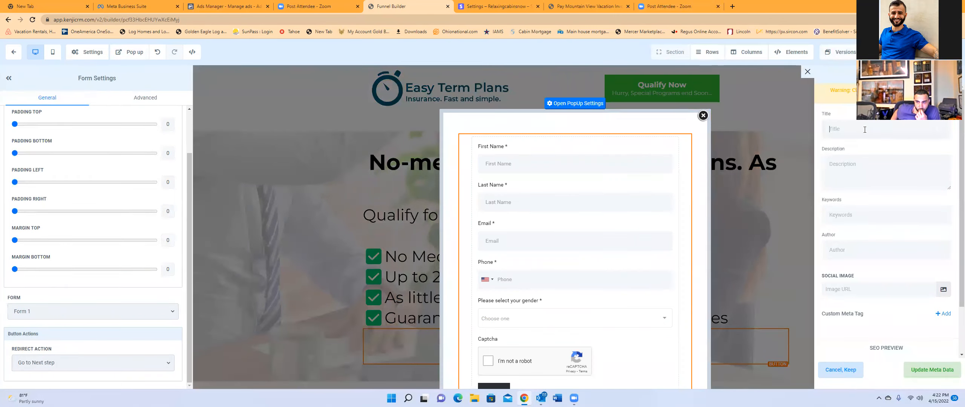
Set the page's SEO title to "Life Insurance For Limited Time".
{"action": "type", "text": "Life Ins"}
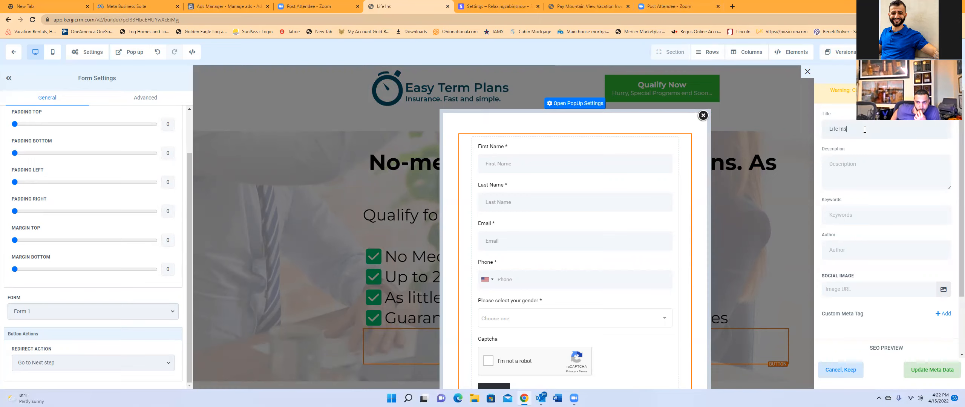
{"action": "type", "text": "urance For "}
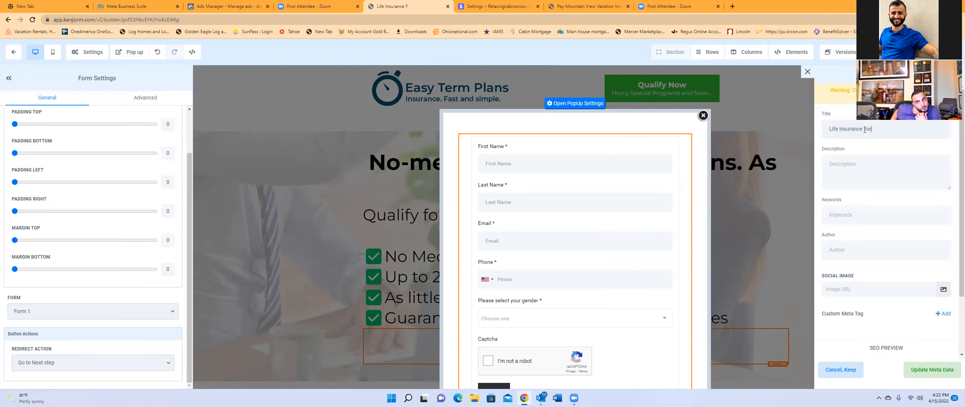
{"action": "type", "text": "Limited Time"}
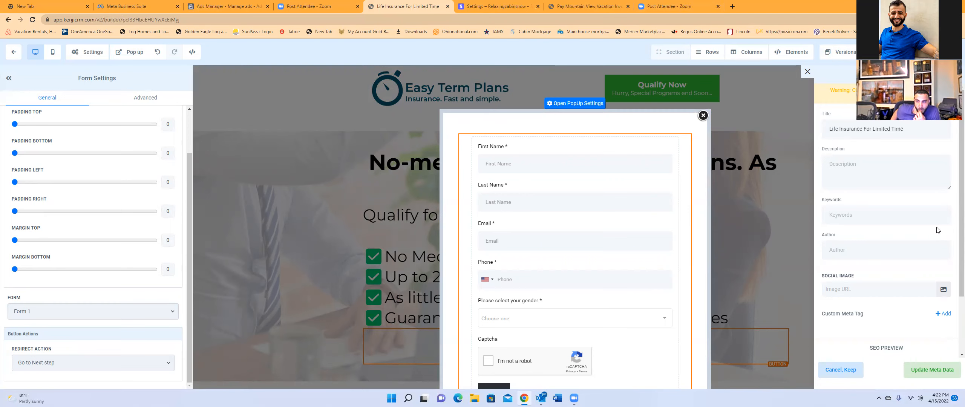
{"action": "left_click", "coordinate": [807, 72]}
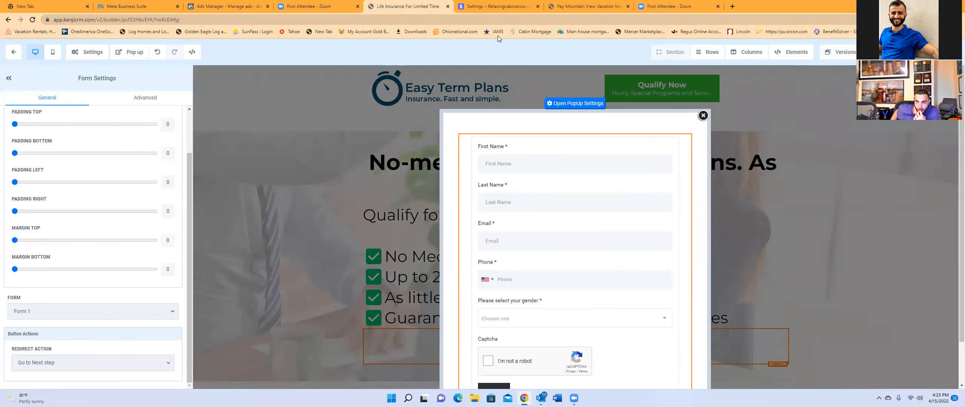
Review the page's SEO meta data, and close the form popup.
{"action": "mouse_move", "coordinate": [92, 56]}
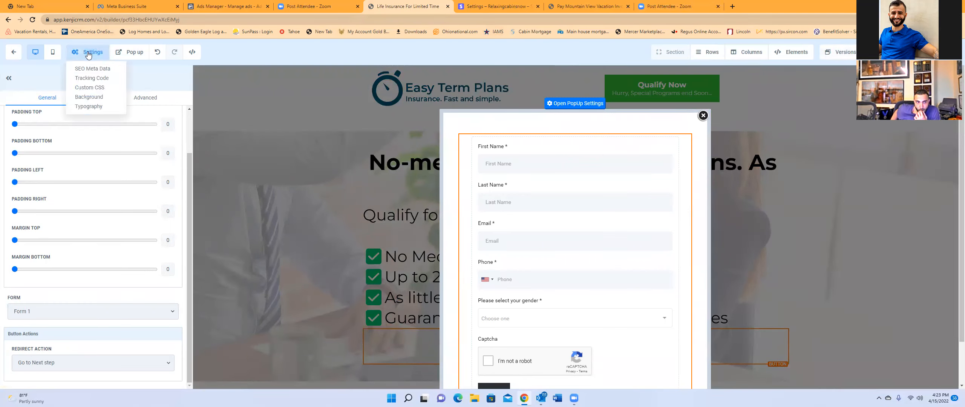
{"action": "left_click", "coordinate": [95, 69]}
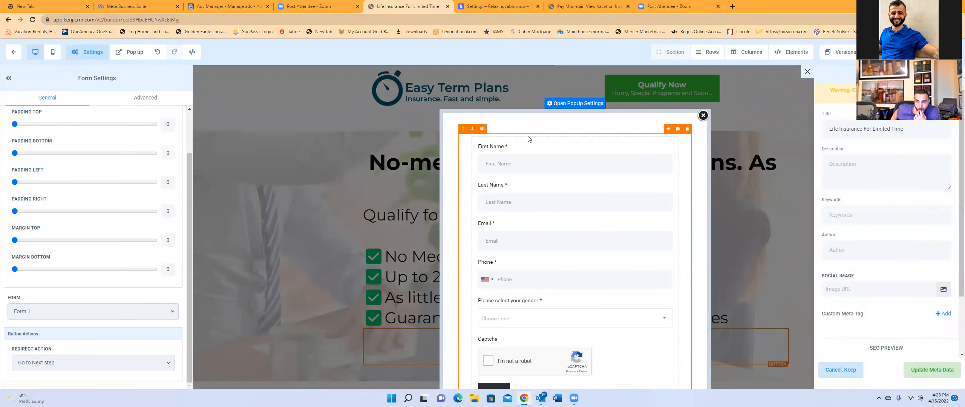
{"action": "left_click", "coordinate": [806, 72]}
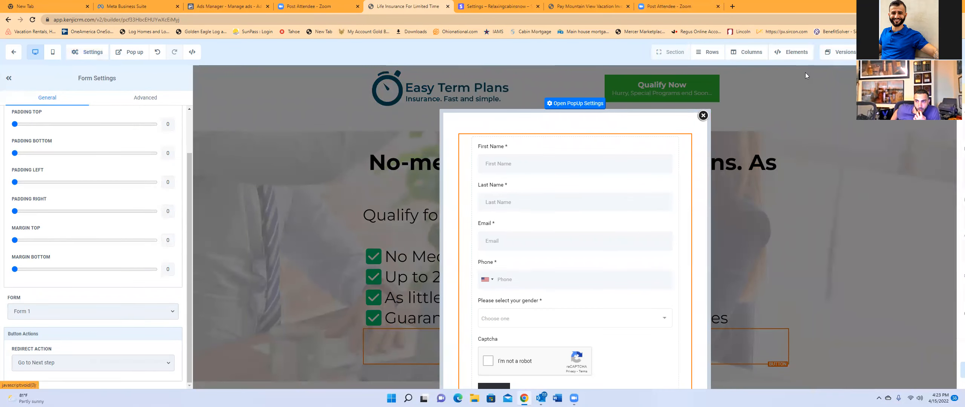
{"action": "left_click", "coordinate": [706, 118]}
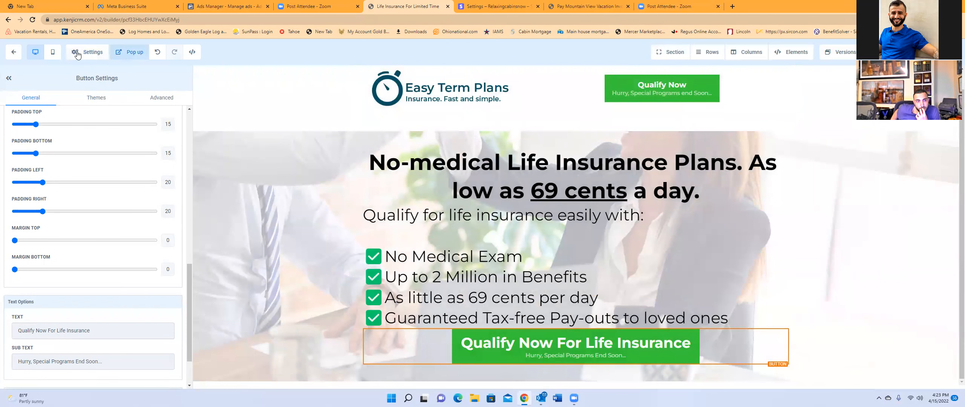
Switch the page to the mobile layout and set the benefits text's mobile font size to 20.
{"action": "left_click", "coordinate": [53, 53]}
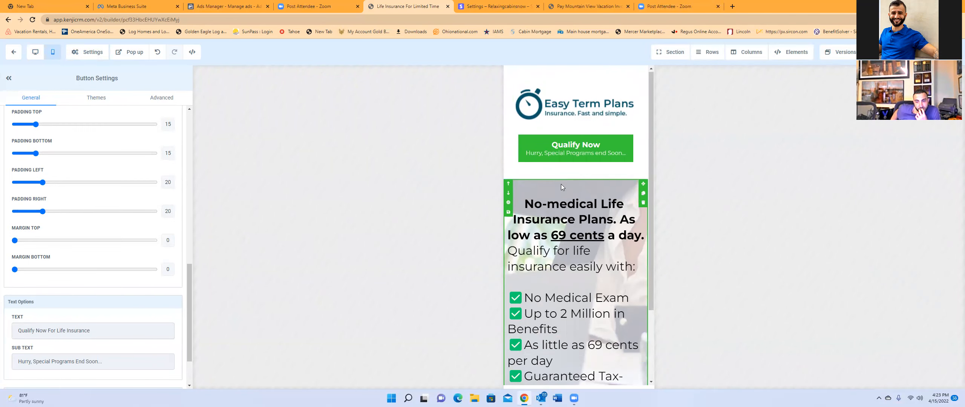
{"action": "scroll", "coordinate": [561, 185], "scroll_direction": "down", "scroll_amount": 1}
{"action": "scroll", "coordinate": [562, 185], "scroll_direction": "down", "scroll_amount": 2}
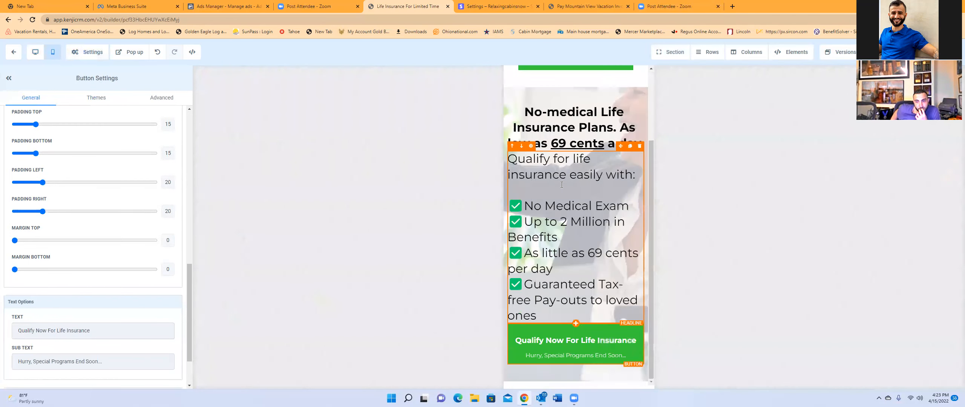
{"action": "left_click", "coordinate": [583, 202]}
{"action": "scroll", "coordinate": [111, 259], "scroll_direction": "up", "scroll_amount": 10}
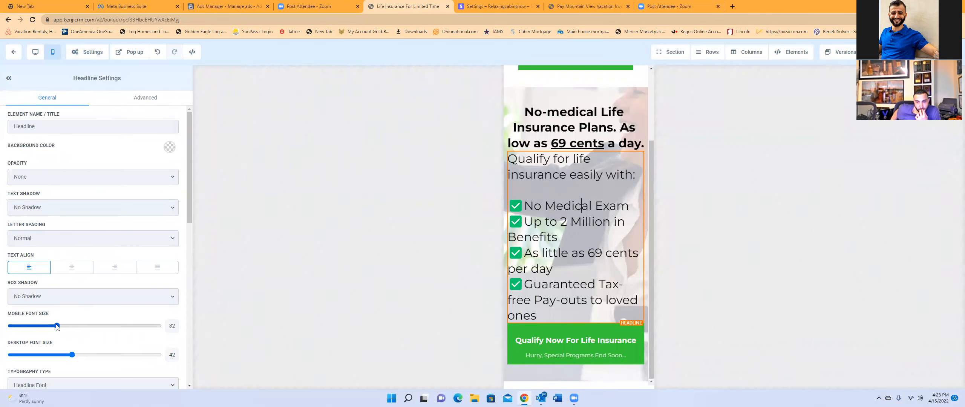
{"action": "left_click_drag", "start_coordinate": [42, 327], "coordinate": [30, 327]}
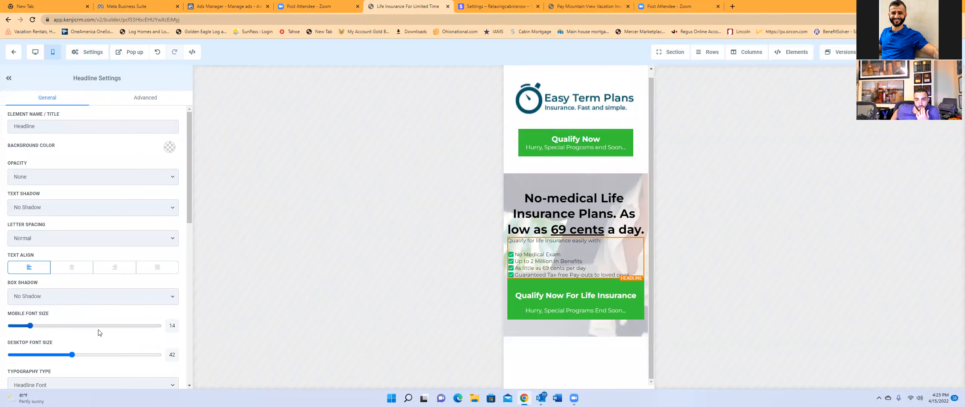
{"action": "double_click", "coordinate": [172, 325]}
{"action": "key", "text": "BackSpace"}
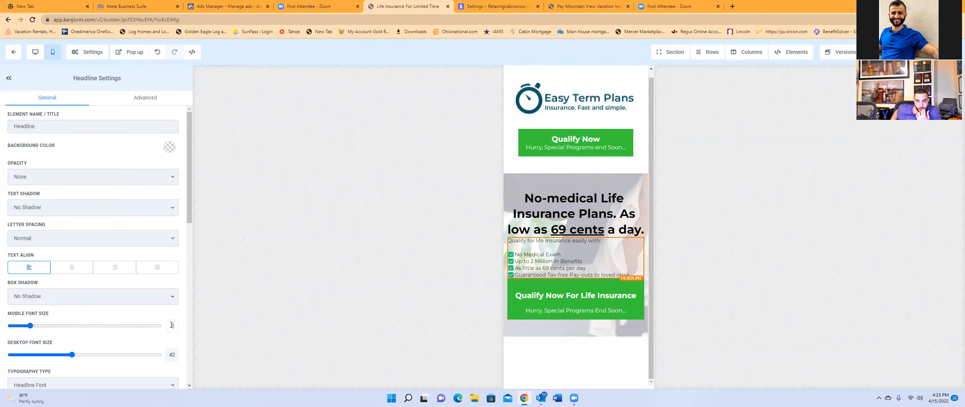
{"action": "type", "text": "16"}
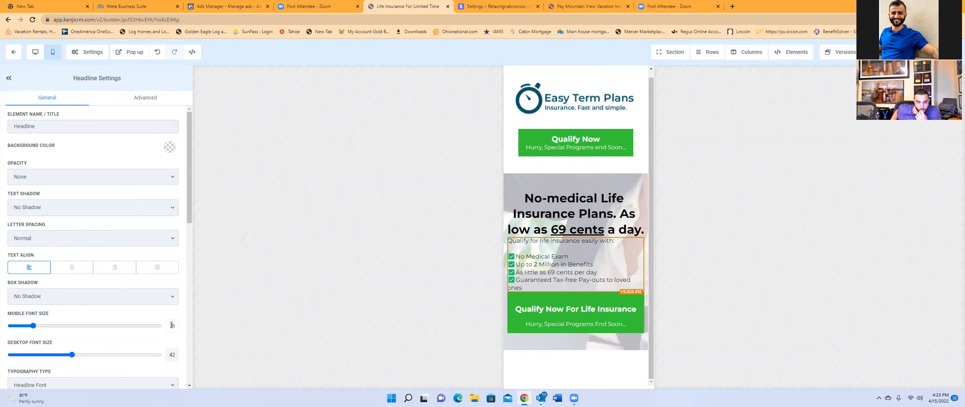
{"action": "double_click", "coordinate": [172, 326]}
{"action": "key", "text": "BackSpace"}
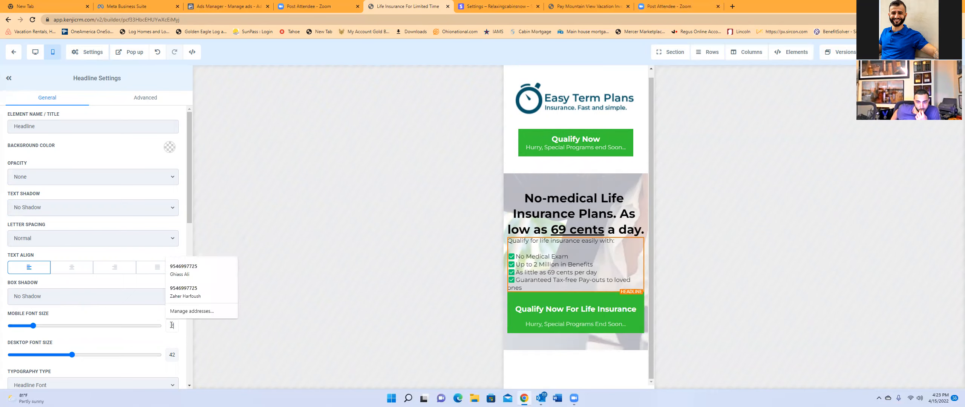
{"action": "type", "text": "10"}
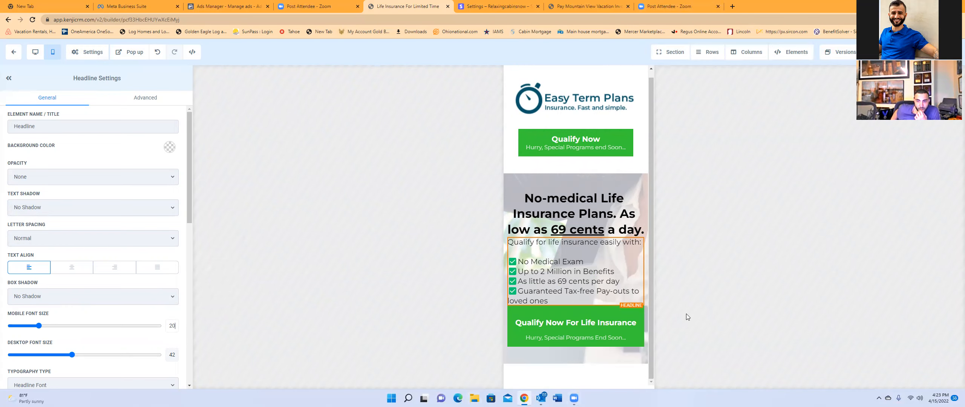
Set the "Qualify Now For Life Insurance" button's top padding to 8 and bottom padding to 15.
{"action": "left_click", "coordinate": [571, 209]}
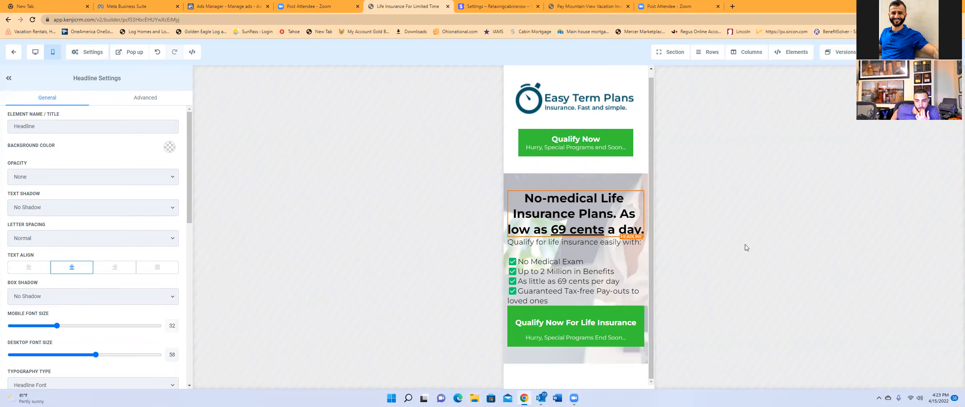
{"action": "left_click", "coordinate": [599, 325]}
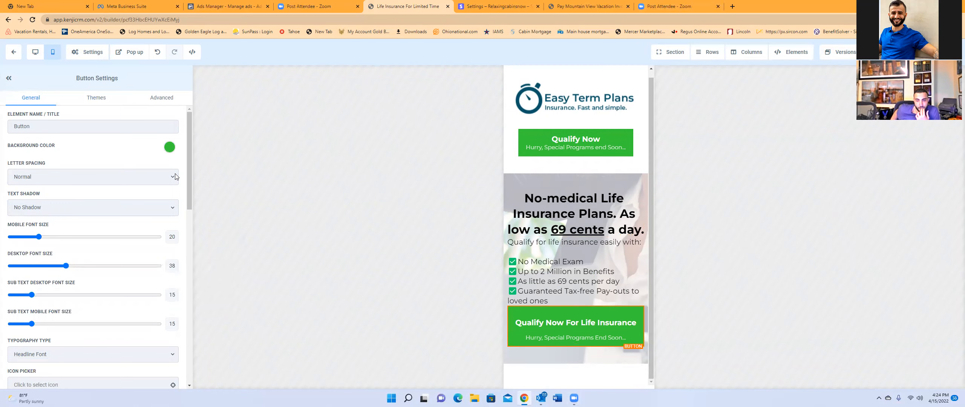
{"action": "left_click_drag", "start_coordinate": [189, 178], "coordinate": [193, 295]}
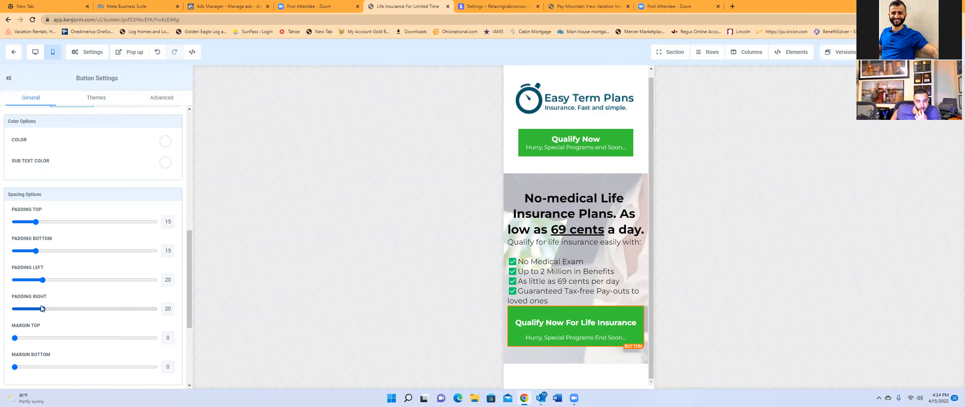
{"action": "left_click_drag", "start_coordinate": [38, 251], "coordinate": [40, 251]}
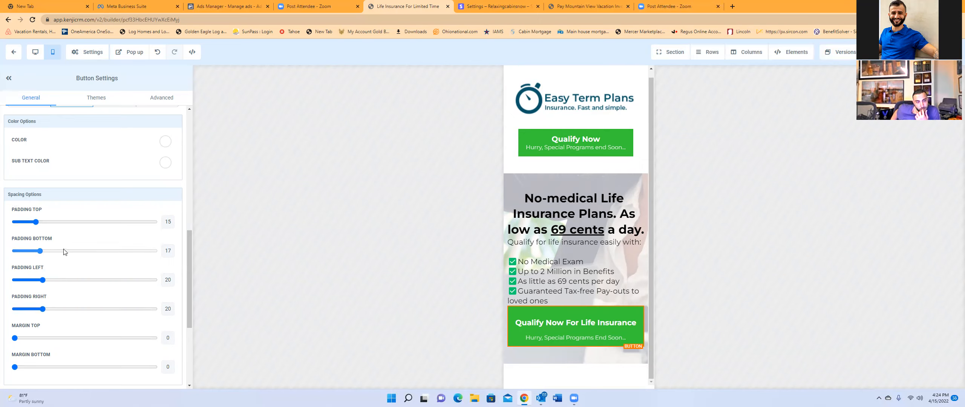
{"action": "left_click", "coordinate": [64, 251]}
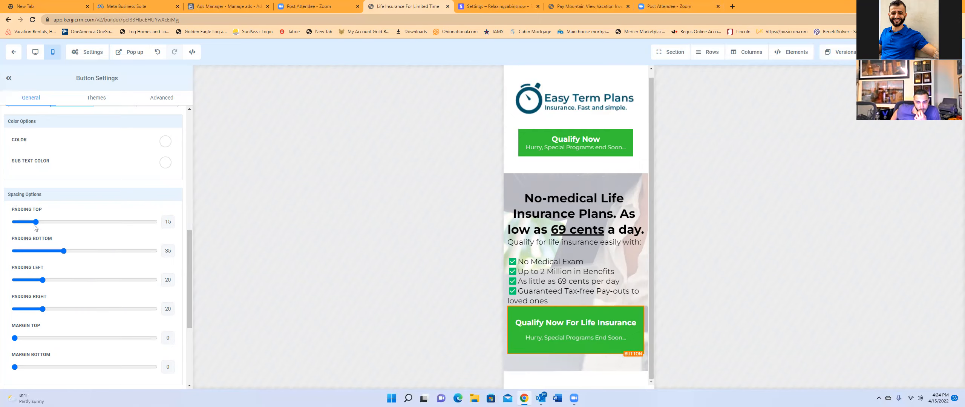
{"action": "left_click_drag", "start_coordinate": [35, 222], "coordinate": [60, 222]}
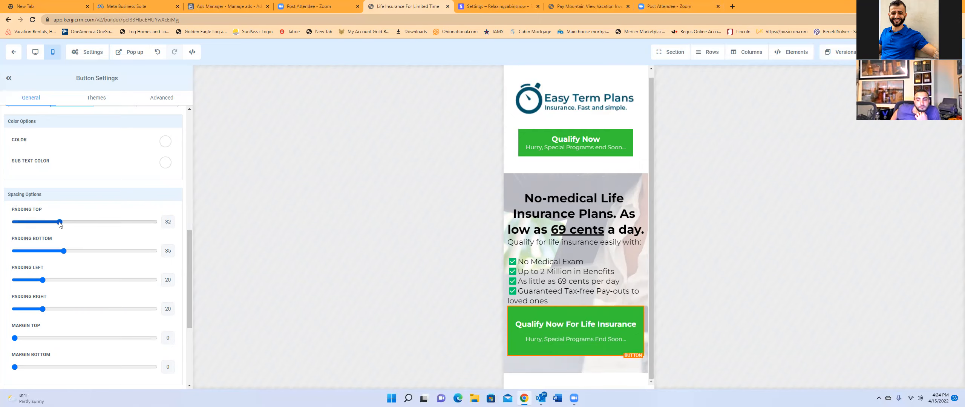
{"action": "left_click", "coordinate": [27, 222]}
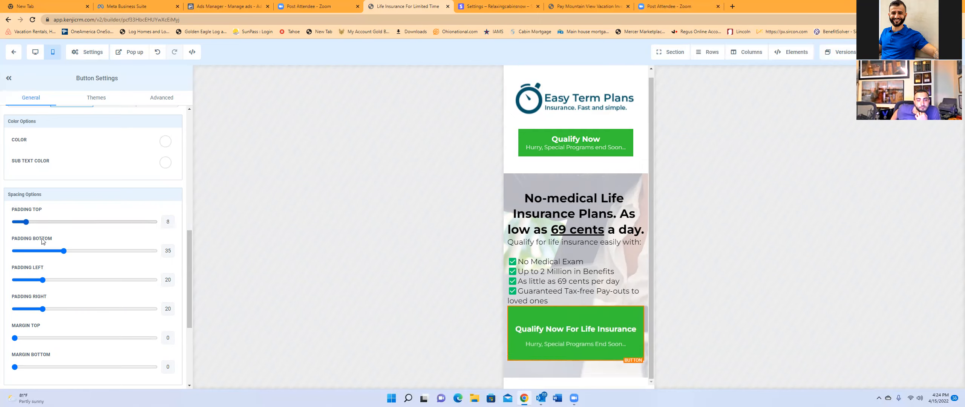
{"action": "left_click", "coordinate": [37, 251]}
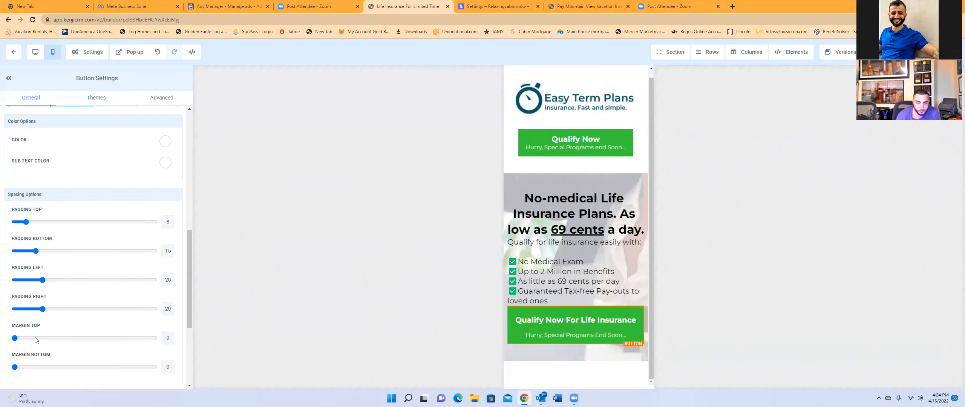
Set the top margin of the "Qualify Now For Life Insurance" button to 28.
{"action": "left_click", "coordinate": [45, 338]}
{"action": "left_click", "coordinate": [45, 338]}
{"action": "left_click", "coordinate": [55, 339]}
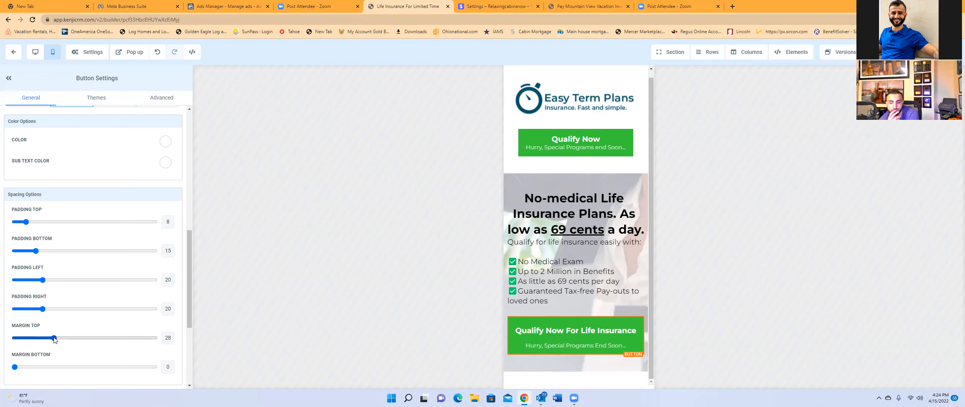
Make the words "69 cents" bold in the benefits list.
{"action": "left_click", "coordinate": [587, 263]}
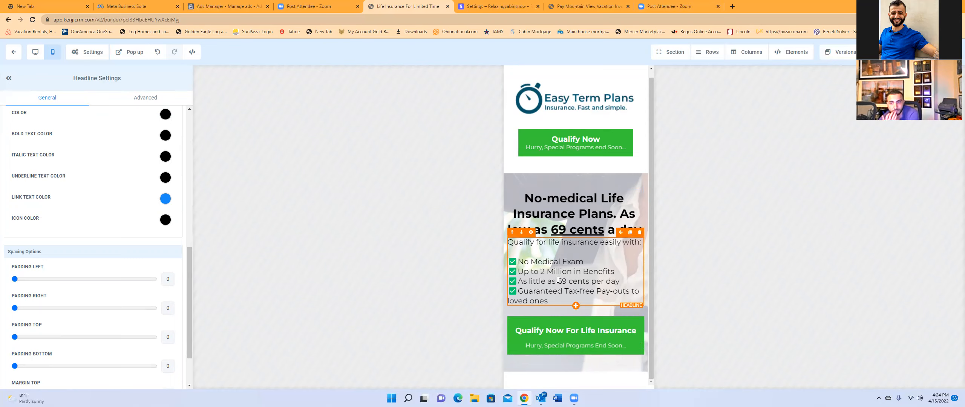
{"action": "left_click_drag", "start_coordinate": [558, 281], "coordinate": [581, 282]}
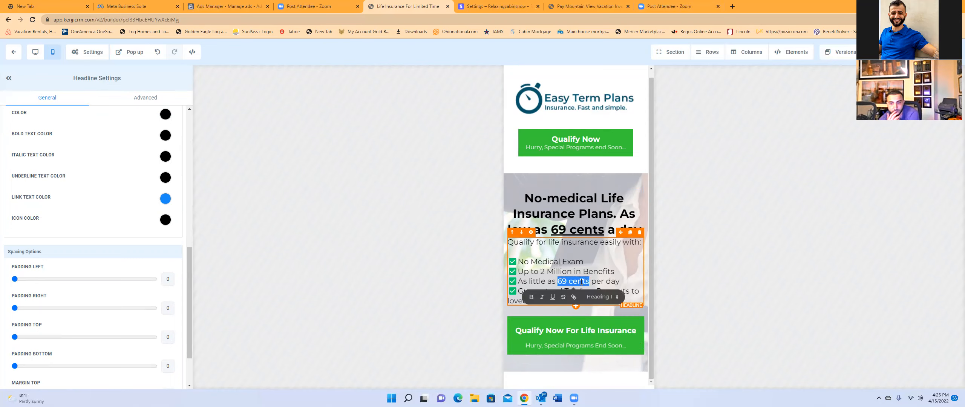
{"action": "left_click", "coordinate": [532, 298]}
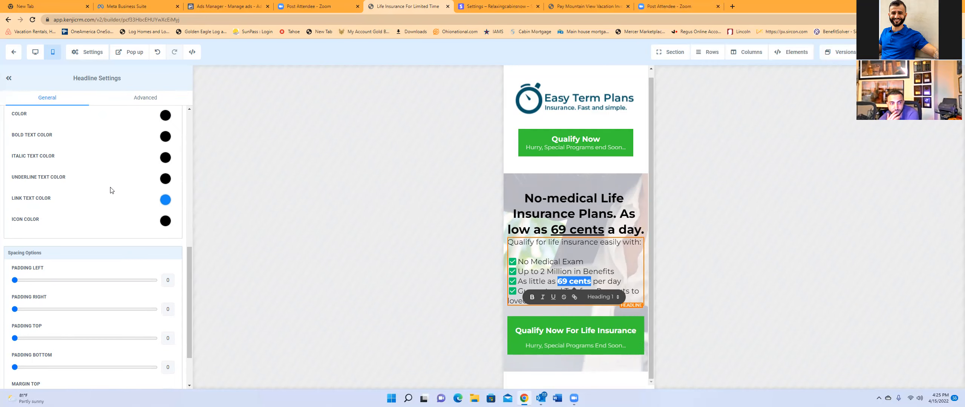
Set the bold text color of the benefits text to yellow.
{"action": "scroll", "coordinate": [87, 179], "scroll_direction": "up", "scroll_amount": 3}
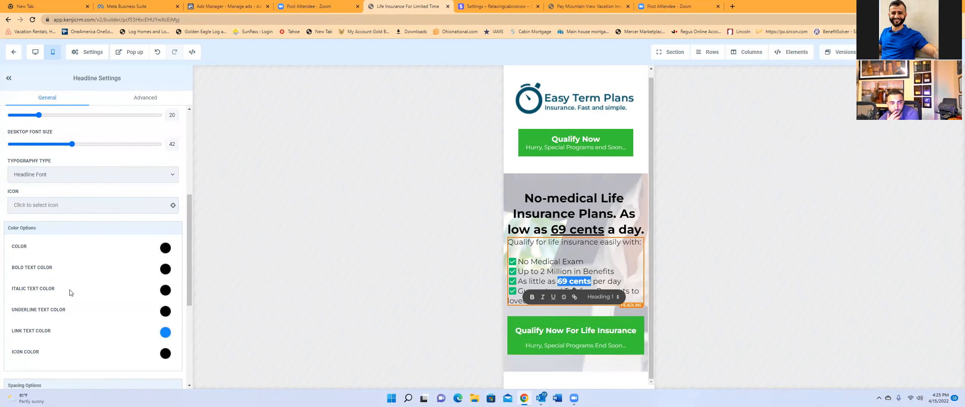
{"action": "left_click", "coordinate": [165, 269]}
{"action": "left_click", "coordinate": [106, 286]}
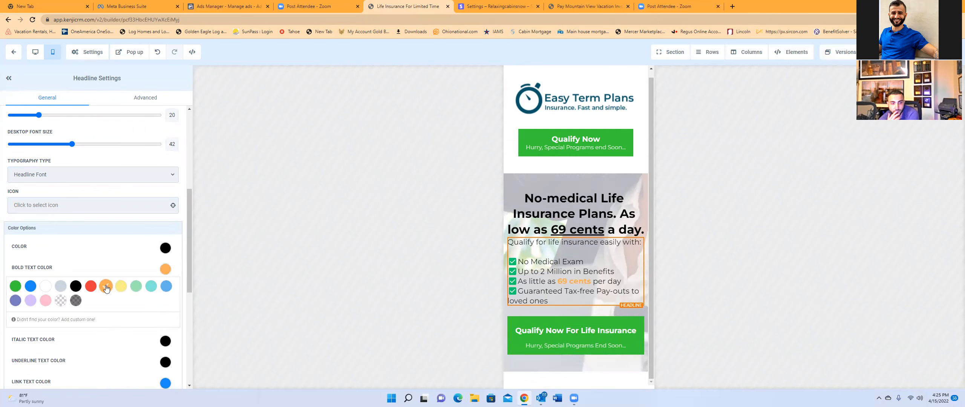
{"action": "left_click", "coordinate": [119, 289]}
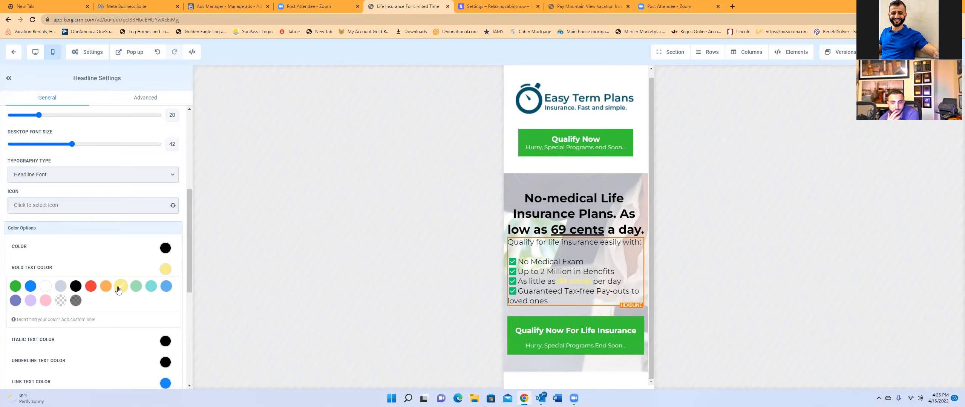
Set the bold text color of the benefits text to light blue.
{"action": "left_click", "coordinate": [166, 286]}
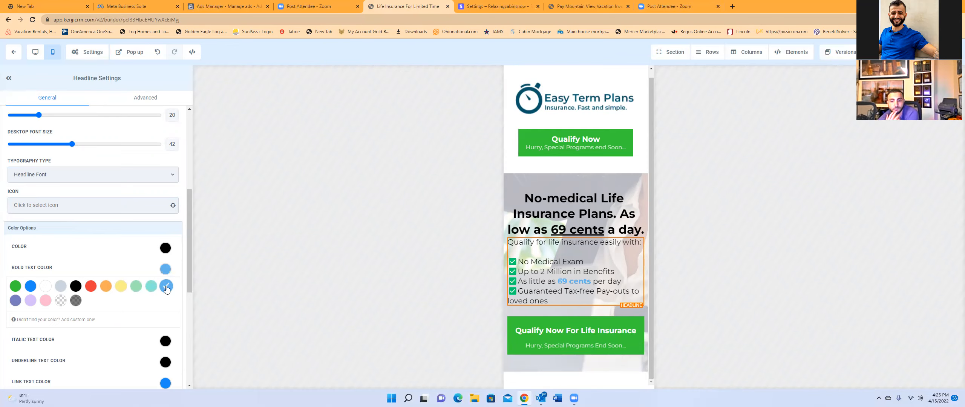
{"action": "left_click", "coordinate": [589, 225]}
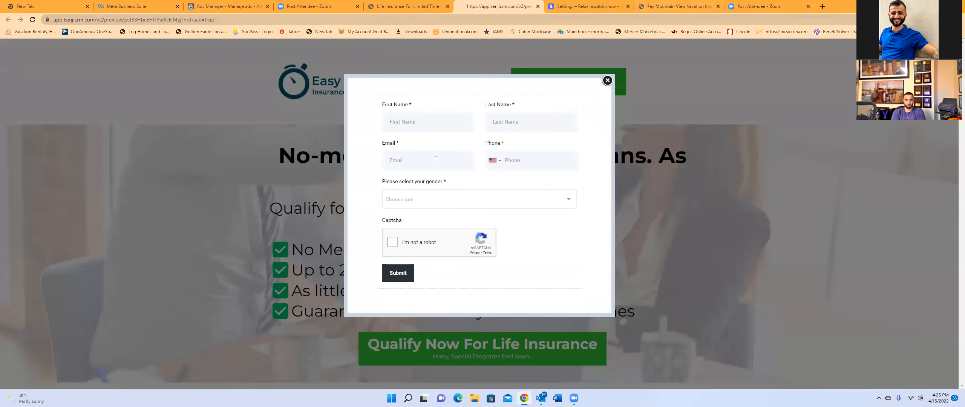
Close the form popup in the page preview and return to the page builder.
{"action": "left_click", "coordinate": [607, 81]}
{"action": "left_click", "coordinate": [608, 82]}
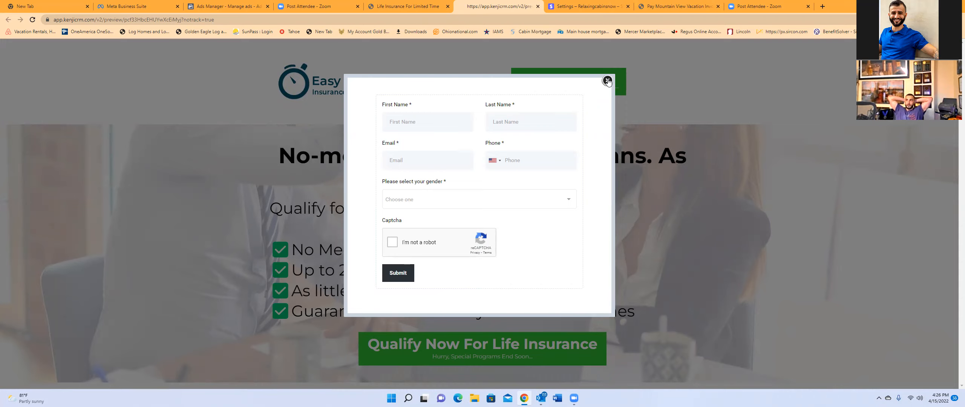
{"action": "left_click", "coordinate": [608, 82]}
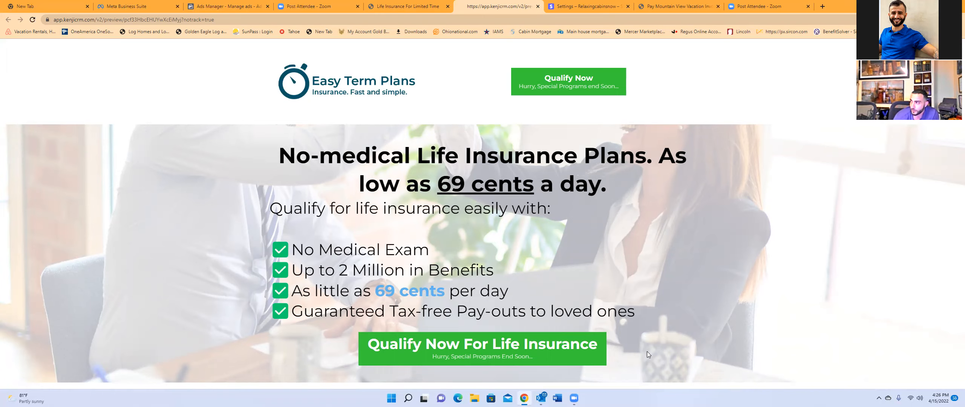
{"action": "left_click", "coordinate": [397, 7]}
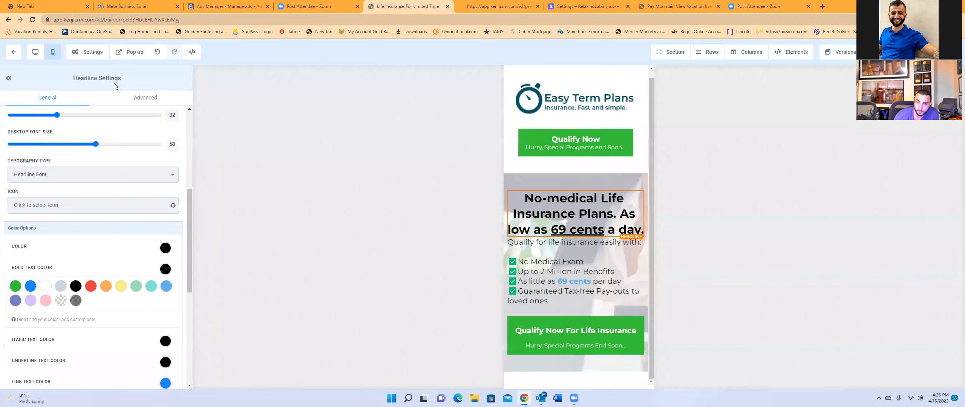
Leave the page builder and open Survey 1 for editing in the survey builder.
{"action": "left_click", "coordinate": [15, 53]}
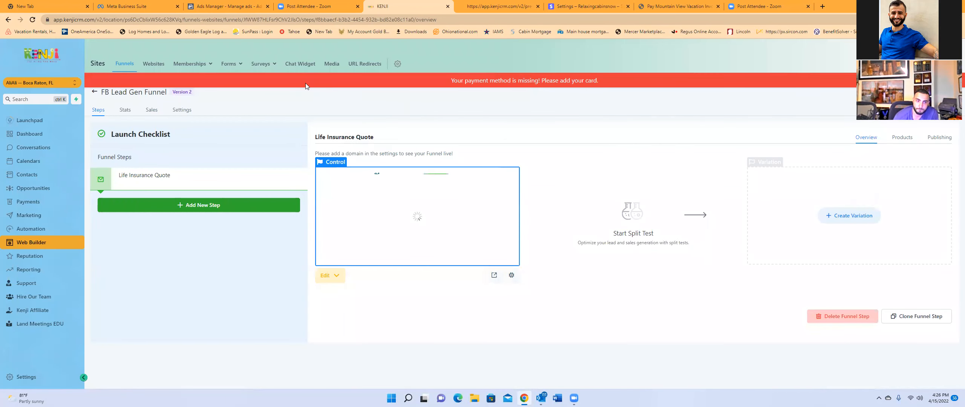
{"action": "mouse_move", "coordinate": [224, 66]}
{"action": "mouse_move", "coordinate": [264, 64]}
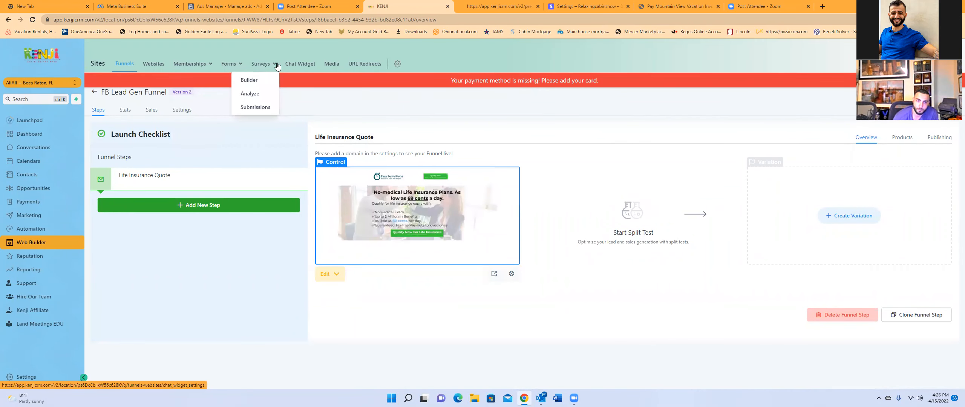
{"action": "left_click", "coordinate": [257, 79]}
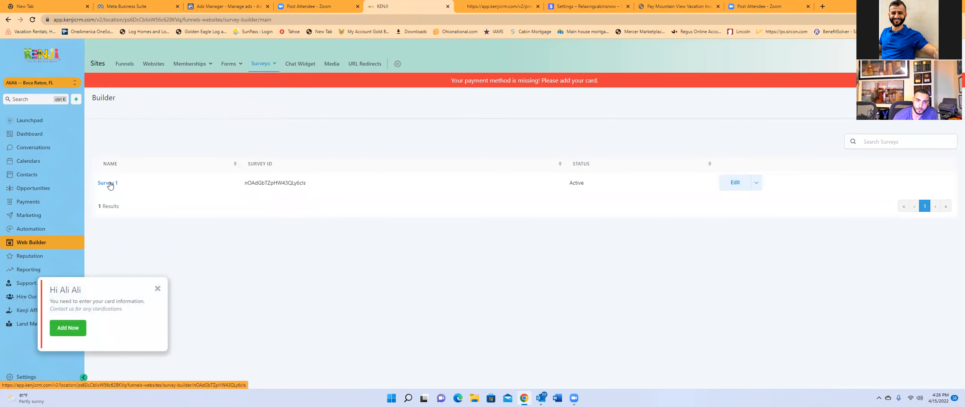
{"action": "left_click", "coordinate": [110, 184]}
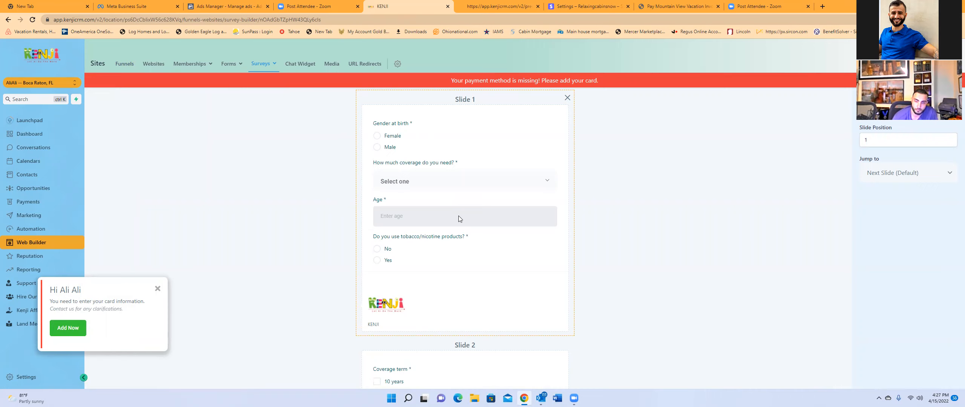
Add a new blank slide at the end of Survey 1, after Slide 3.
{"action": "left_click", "coordinate": [644, 255]}
{"action": "scroll", "coordinate": [644, 255], "scroll_direction": "down", "scroll_amount": 10}
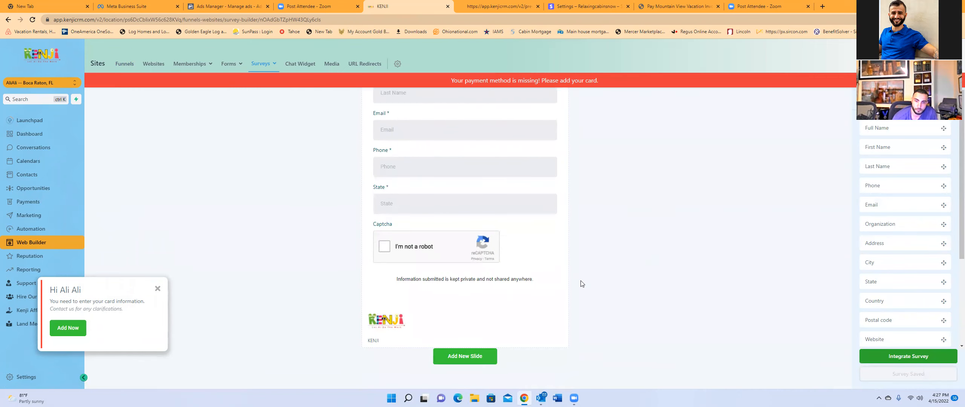
{"action": "left_click", "coordinate": [471, 356]}
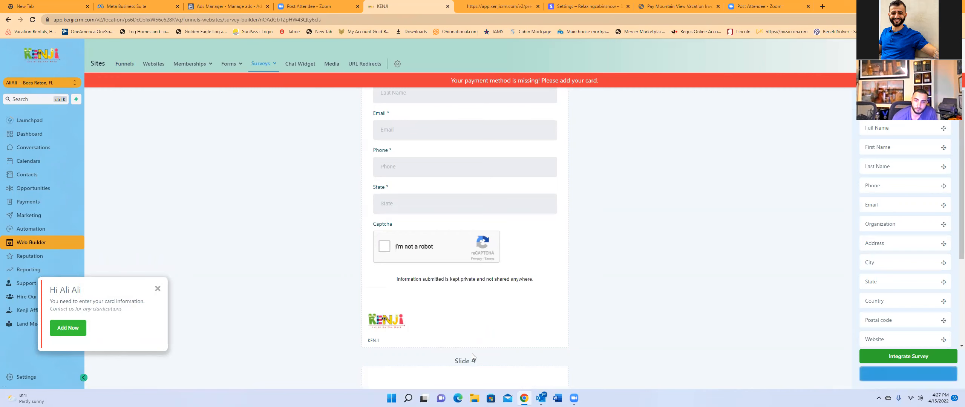
{"action": "scroll", "coordinate": [472, 354], "scroll_direction": "down", "scroll_amount": 5}
Move the blank Slide 4 to the start of the survey, ahead of Slide 1.
{"action": "scroll", "coordinate": [472, 354], "scroll_direction": "up", "scroll_amount": 9}
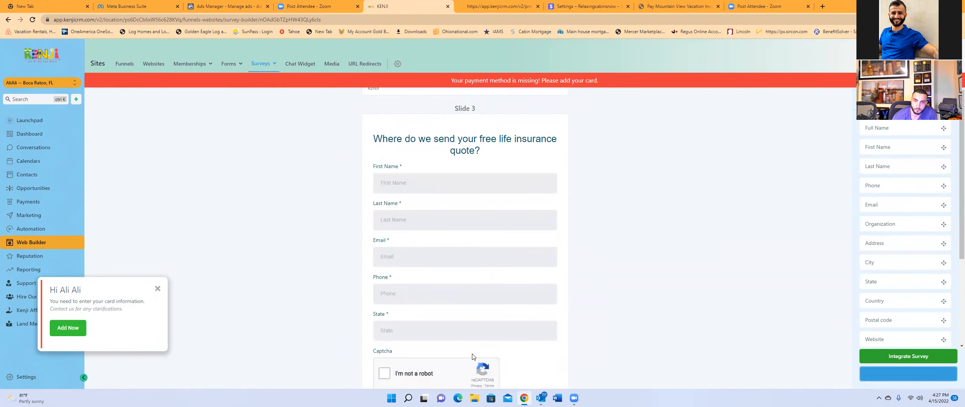
{"action": "scroll", "coordinate": [473, 357], "scroll_direction": "up", "scroll_amount": 10}
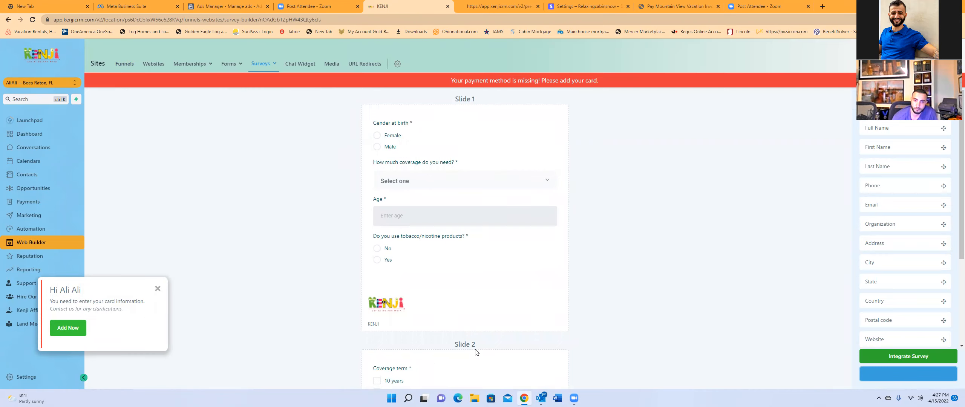
{"action": "scroll", "coordinate": [648, 328], "scroll_direction": "down", "scroll_amount": 12}
{"action": "scroll", "coordinate": [648, 328], "scroll_direction": "down", "scroll_amount": 4}
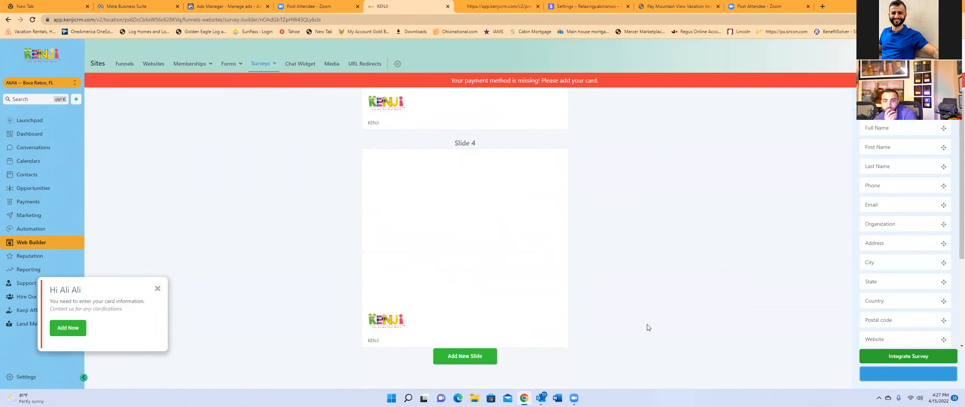
{"action": "left_click_drag", "start_coordinate": [493, 220], "coordinate": [513, 183]}
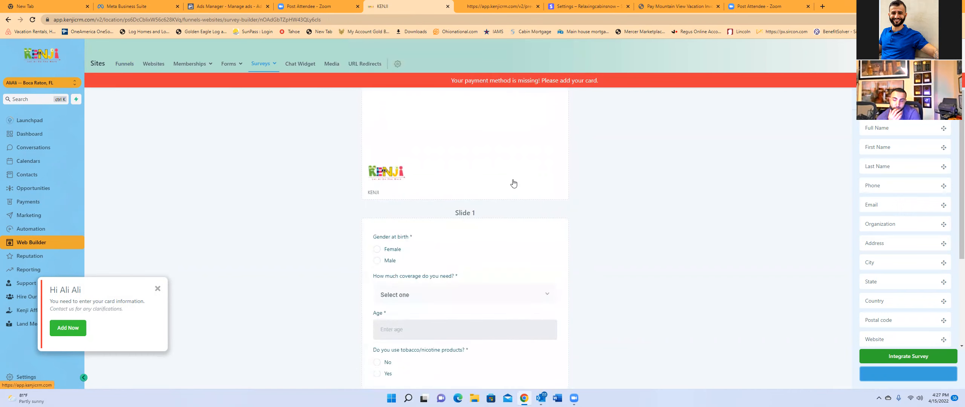
Move the "Gender at birth" question from Slide 1 into the blank Slide 4.
{"action": "left_click", "coordinate": [456, 251]}
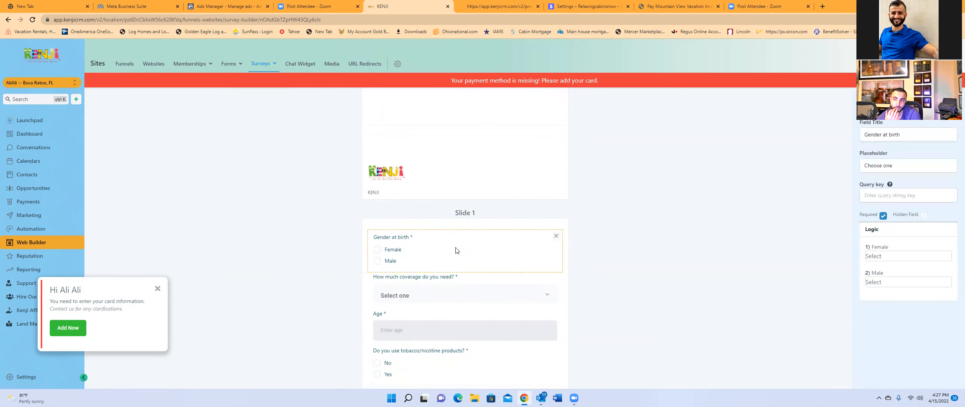
{"action": "left_click_drag", "start_coordinate": [456, 250], "coordinate": [452, 129]}
{"action": "left_click_drag", "start_coordinate": [460, 252], "coordinate": [456, 182]}
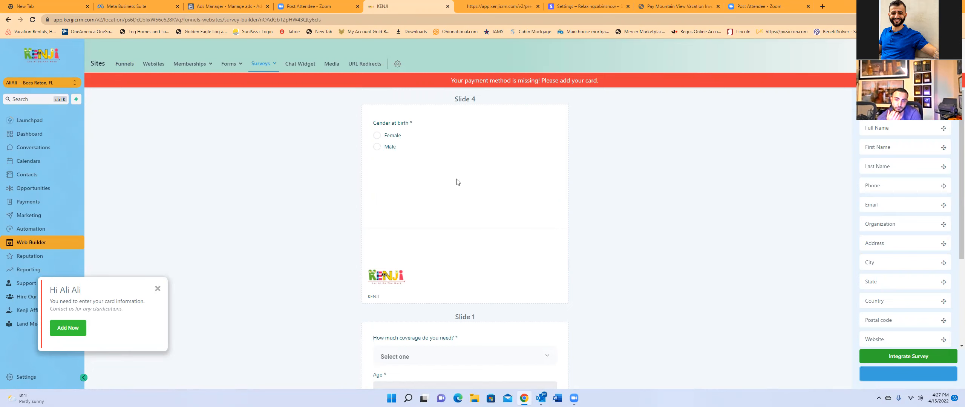
Examine the logic options available for the "No" answer of the tobacco/nicotine question on Slide 1.
{"action": "scroll", "coordinate": [456, 182], "scroll_direction": "down", "scroll_amount": 5}
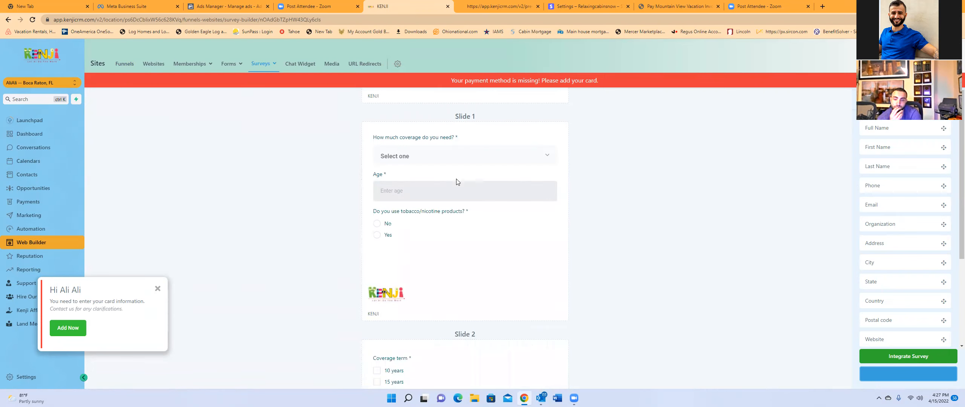
{"action": "left_click", "coordinate": [442, 222]}
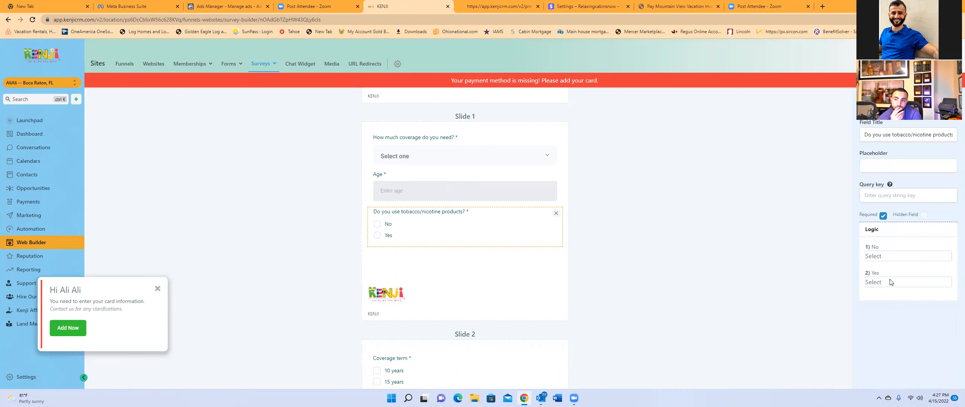
{"action": "left_click", "coordinate": [878, 257]}
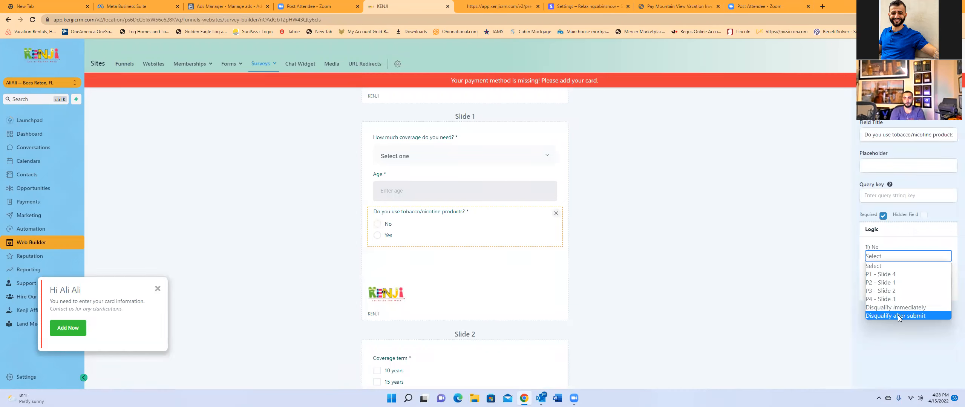
{"action": "left_click", "coordinate": [789, 255]}
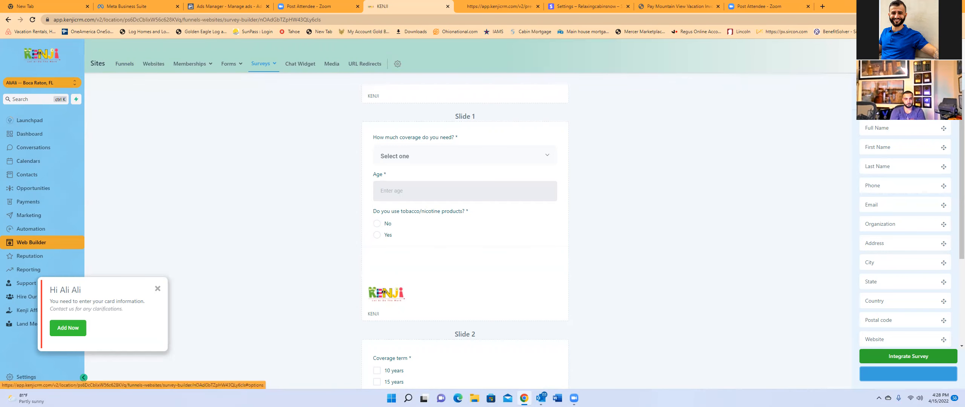
Review the survey's options for On Submit, Disqualify immediately, Disqualify after submit and the Facebook Pixel.
{"action": "left_click", "coordinate": [934, 100]}
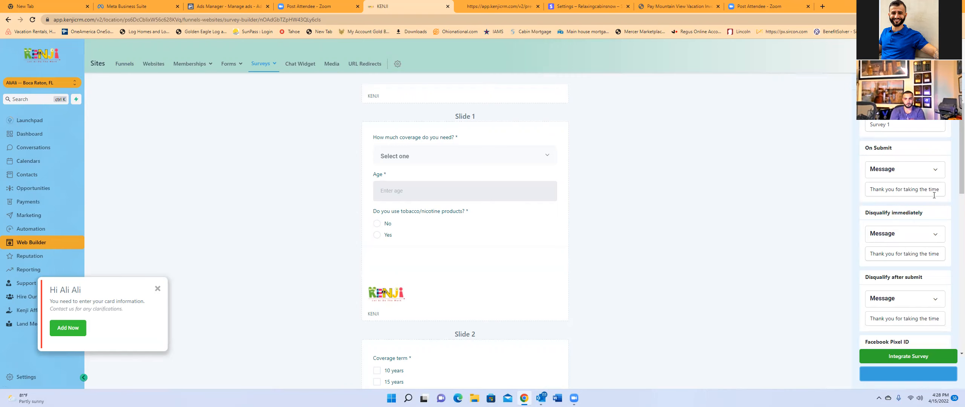
{"action": "scroll", "coordinate": [954, 190], "scroll_direction": "down", "scroll_amount": 1}
{"action": "scroll", "coordinate": [954, 190], "scroll_direction": "down", "scroll_amount": 1}
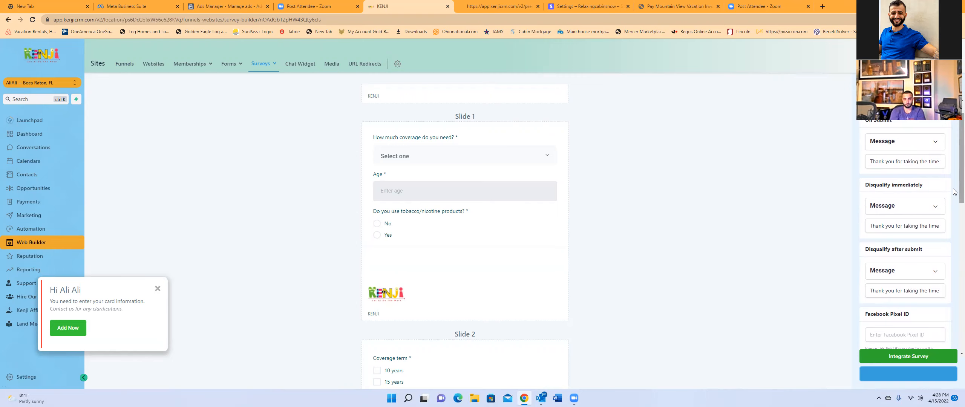
{"action": "left_click", "coordinate": [912, 207]}
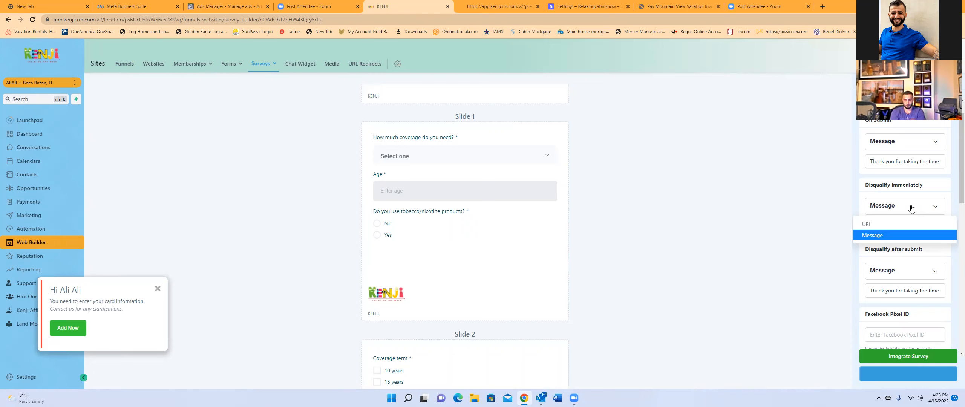
{"action": "left_click", "coordinate": [912, 208]}
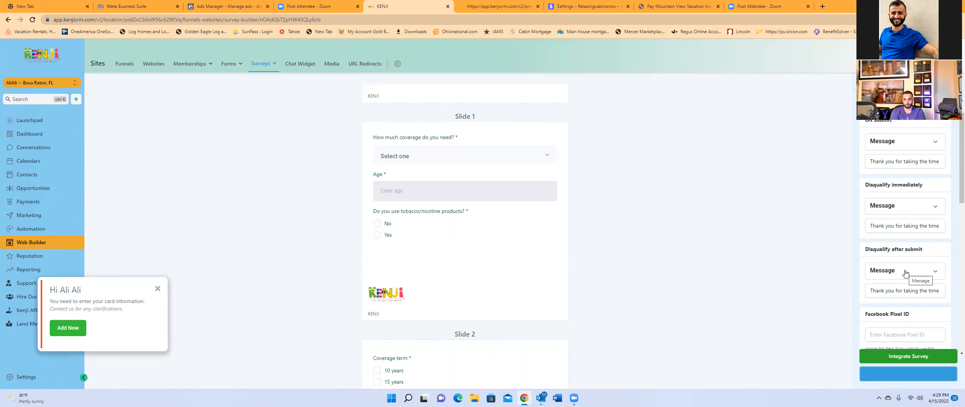
{"action": "scroll", "coordinate": [941, 259], "scroll_direction": "down", "scroll_amount": 2}
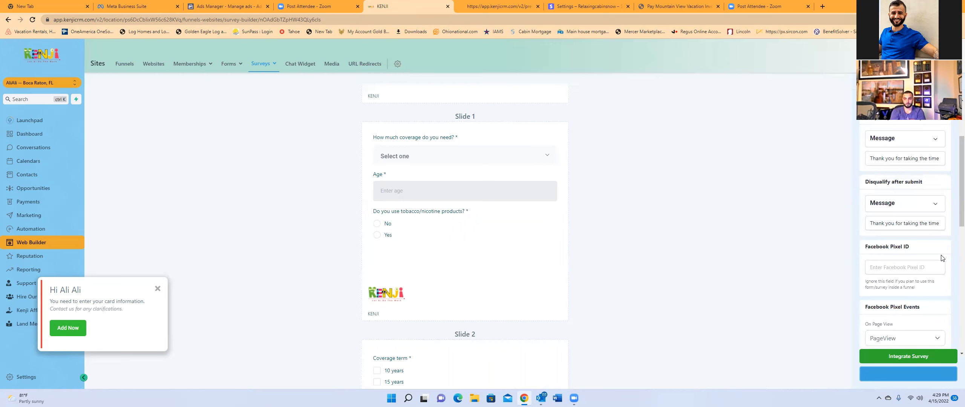
{"action": "left_click_drag", "start_coordinate": [959, 215], "coordinate": [955, 160]}
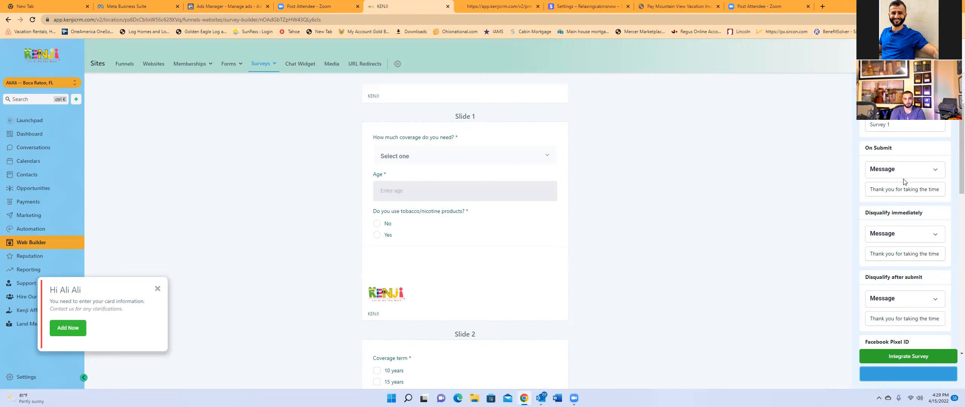
Stay in the survey builder instead of discarding the unsaved work, and save Survey 1.
{"action": "left_click", "coordinate": [121, 69]}
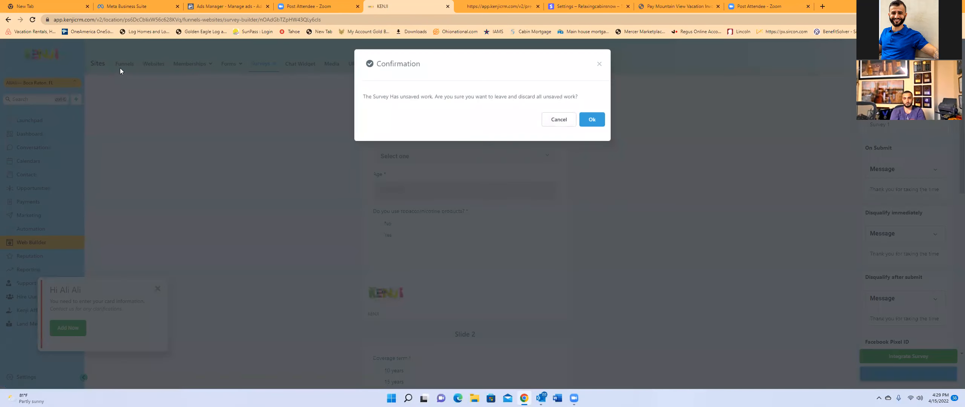
{"action": "left_click", "coordinate": [560, 121]}
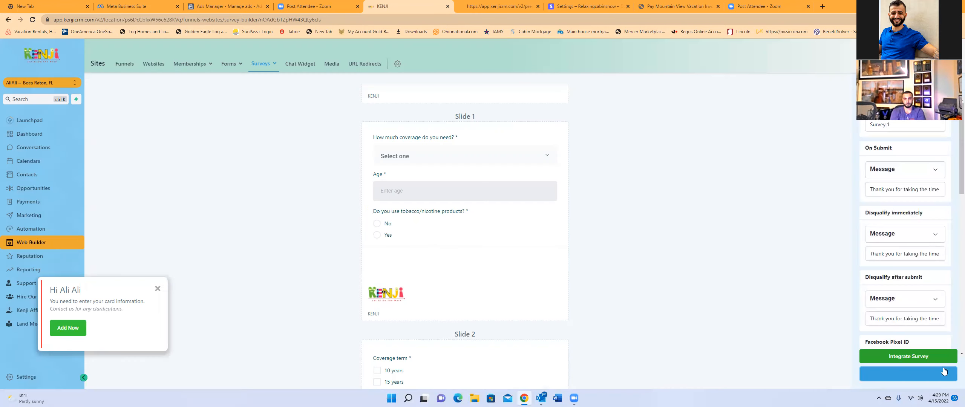
{"action": "left_click", "coordinate": [931, 381]}
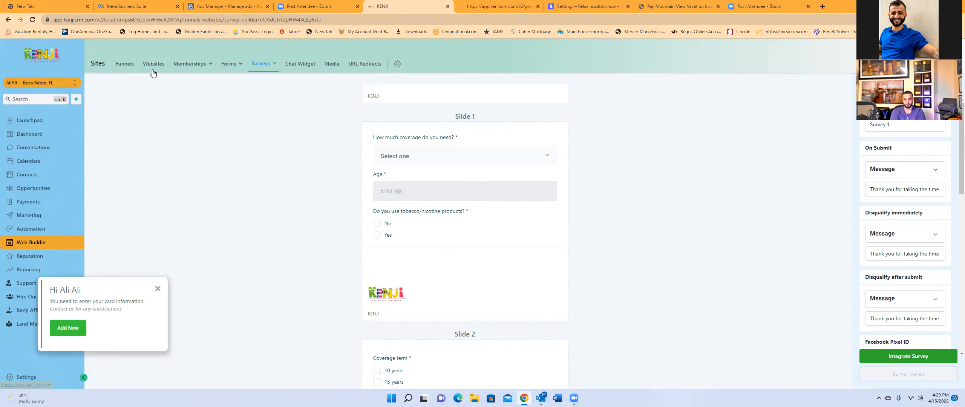
Clone the Life Insurance Quote step of FB Lead Gen Funnel, choosing the same account location and FB Lead Gen Funnel as the destination.
{"action": "left_click", "coordinate": [129, 66]}
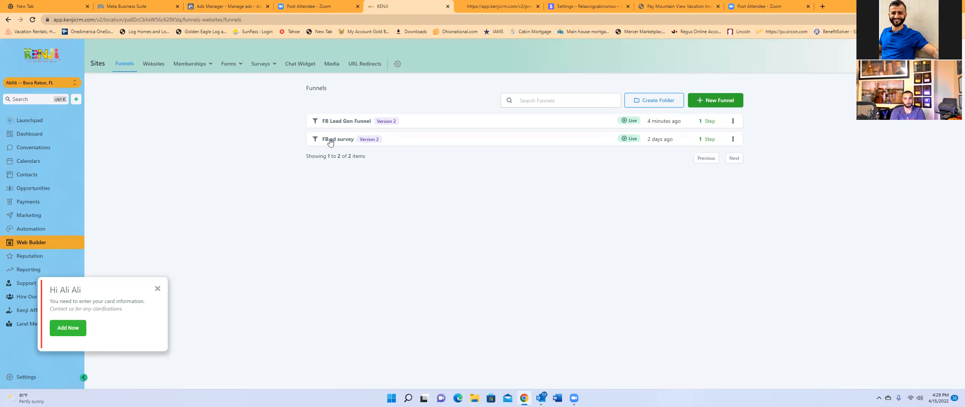
{"action": "left_click", "coordinate": [349, 123]}
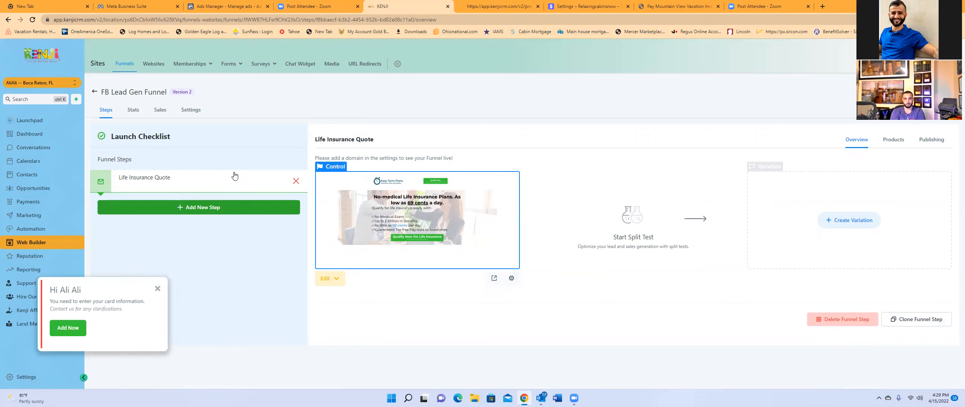
{"action": "left_click", "coordinate": [928, 319]}
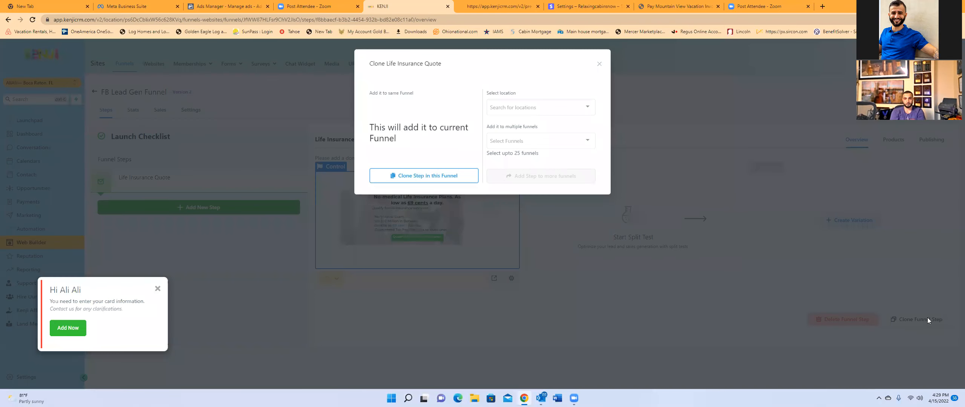
{"action": "left_click", "coordinate": [573, 113]}
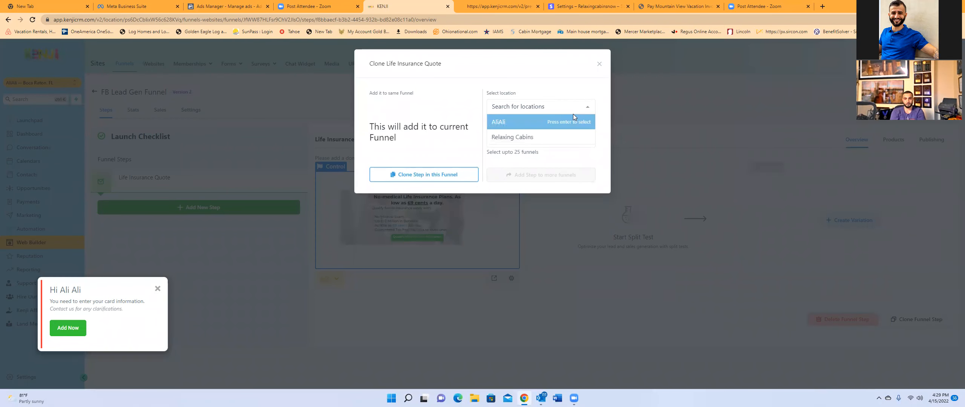
{"action": "left_click", "coordinate": [516, 122]}
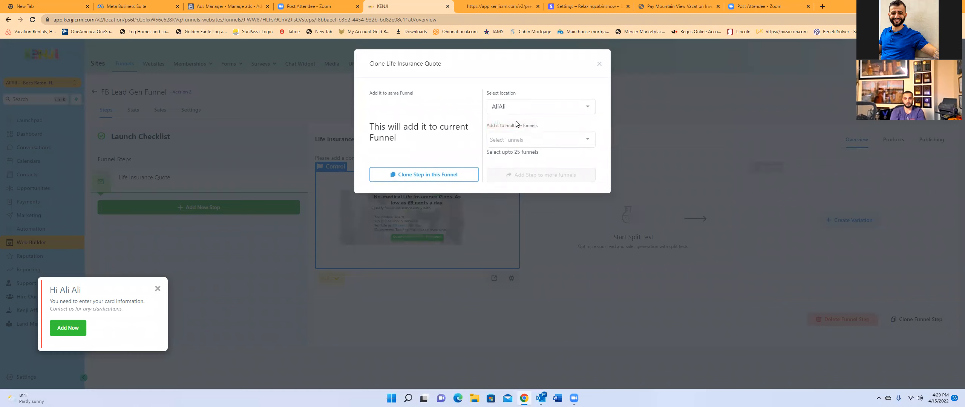
{"action": "left_click", "coordinate": [517, 138]}
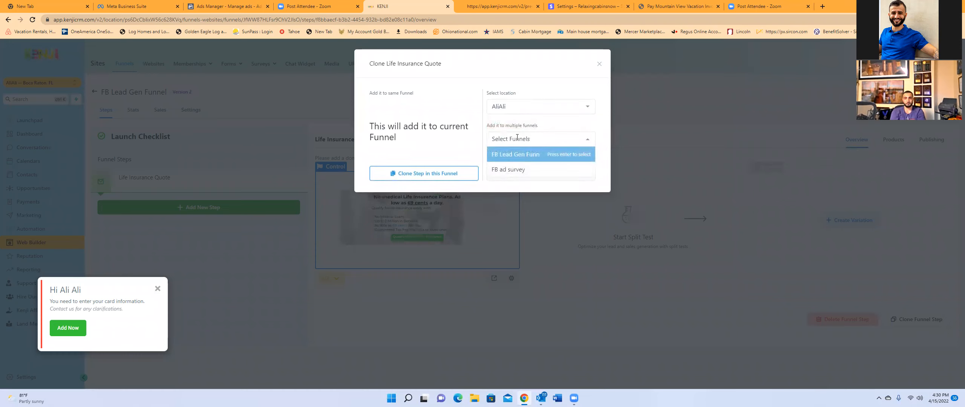
{"action": "left_click", "coordinate": [513, 155]}
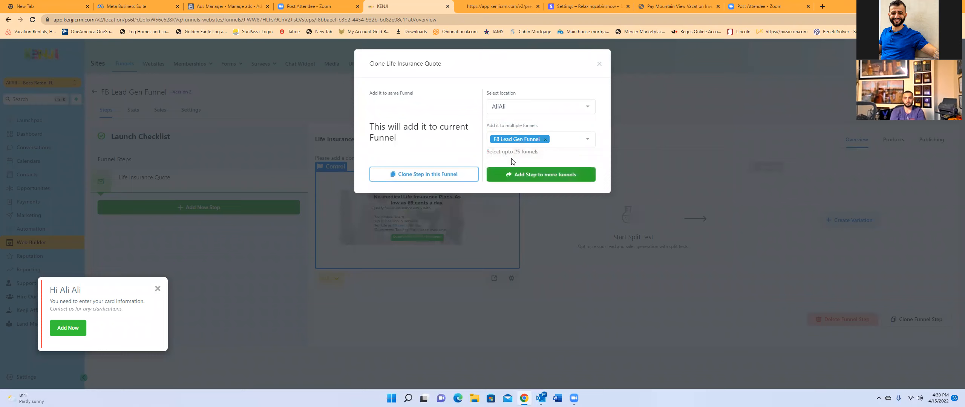
{"action": "left_click", "coordinate": [530, 175]}
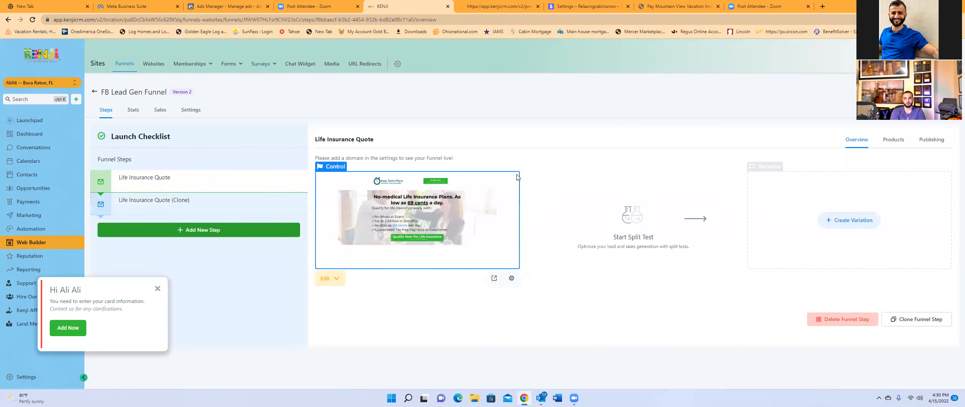
Change the funnel's name to "Thank You" and its path to "Thanks", and save the funnel settings.
{"action": "left_click", "coordinate": [183, 210]}
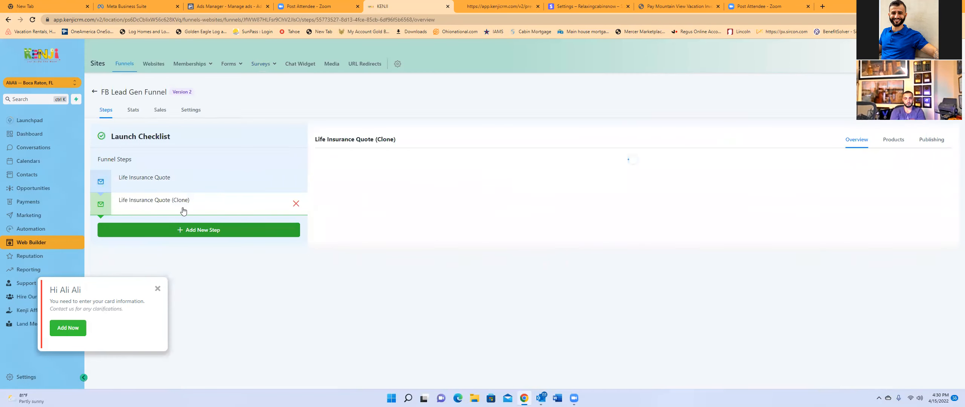
{"action": "left_click", "coordinate": [185, 113]}
{"action": "triple_click", "coordinate": [333, 155]}
{"action": "type", "text": "Thank You"}
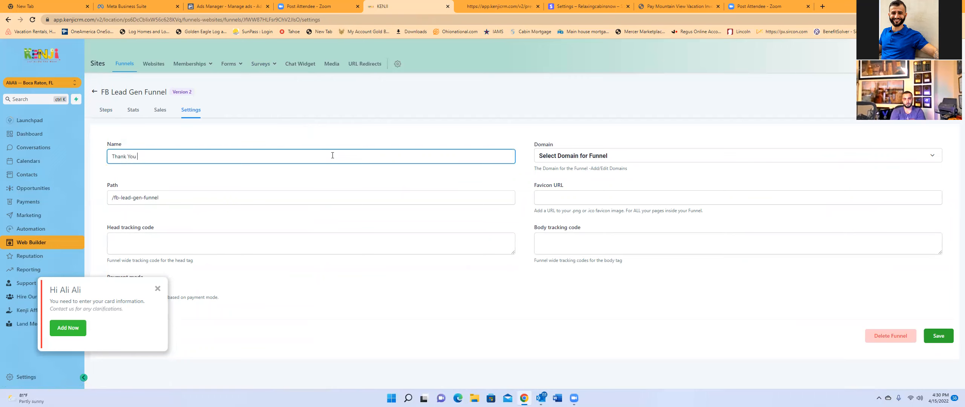
{"action": "triple_click", "coordinate": [244, 196]}
{"action": "type", "text": "Thanks"}
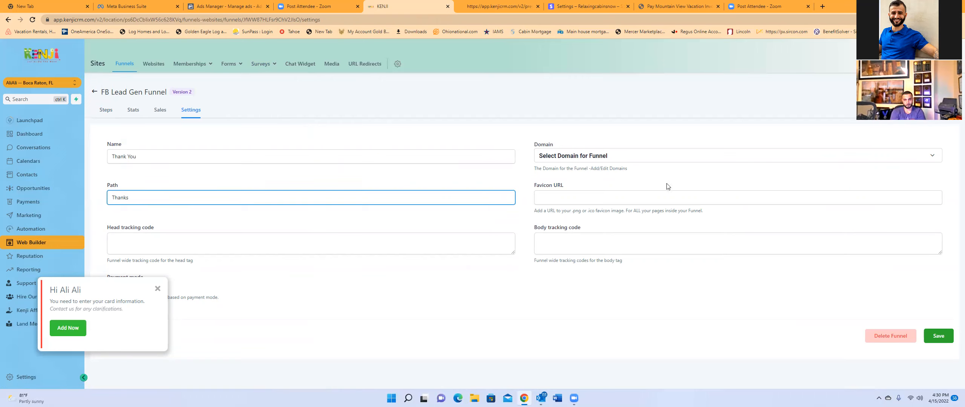
{"action": "left_click", "coordinate": [946, 335]}
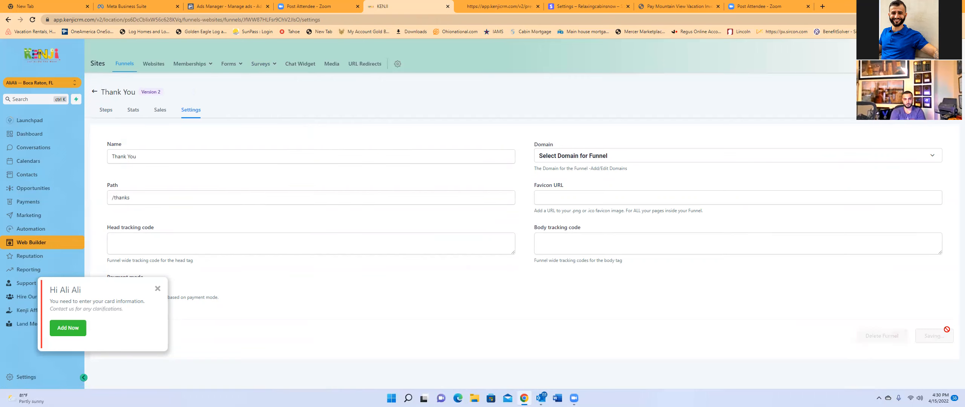
Open the page of the Life Insurance Quote (Clone) step for editing in the funnel builder.
{"action": "left_click", "coordinate": [107, 110]}
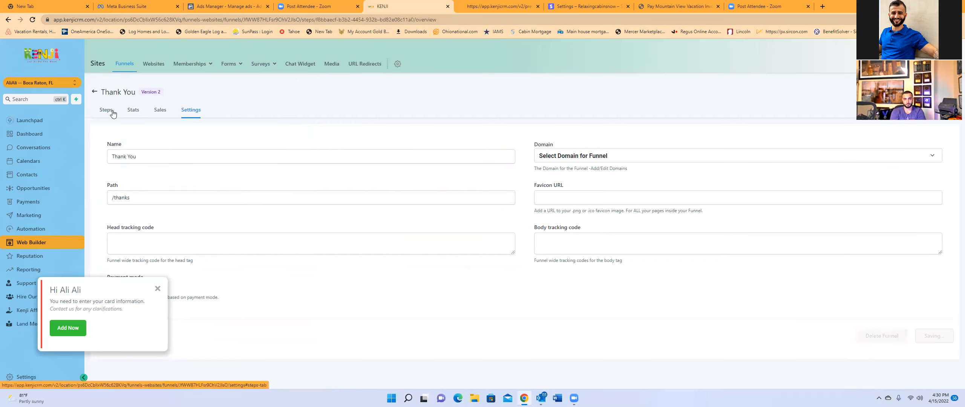
{"action": "left_click", "coordinate": [172, 200]}
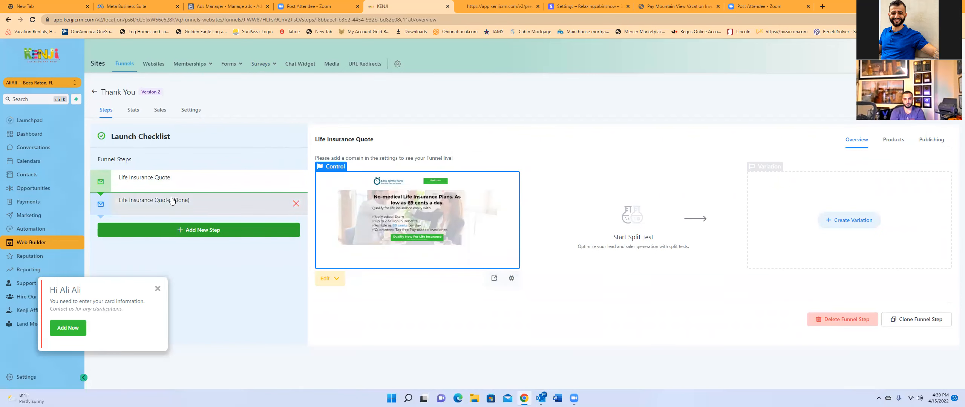
{"action": "left_click", "coordinate": [327, 279]}
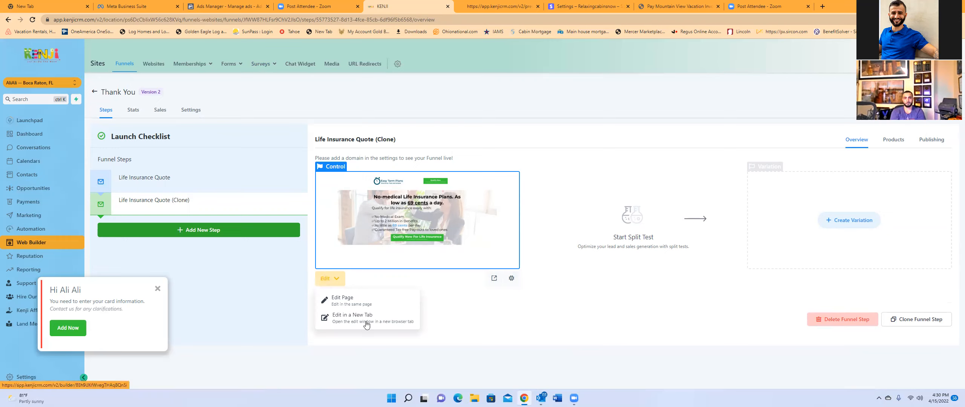
{"action": "left_click", "coordinate": [361, 305]}
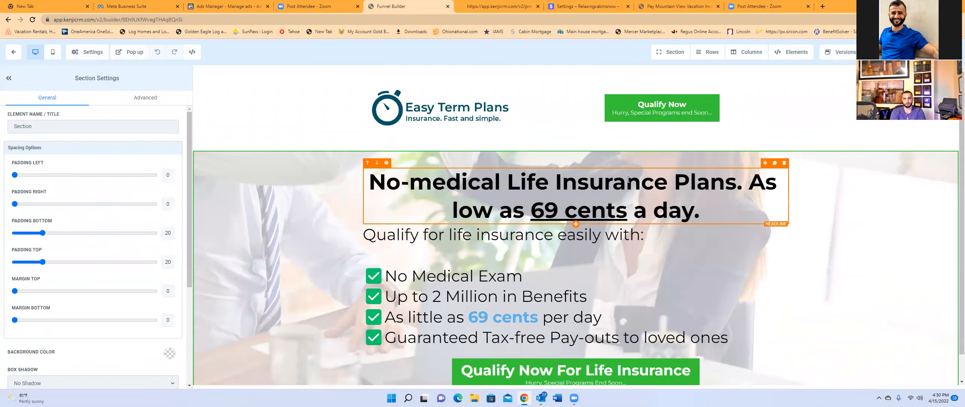
Replace the cloned page's main headline with "Thank for Submitting The Form To Qaulify For Life Insurance...".
{"action": "left_click", "coordinate": [627, 179]}
{"action": "triple_click", "coordinate": [720, 207]}
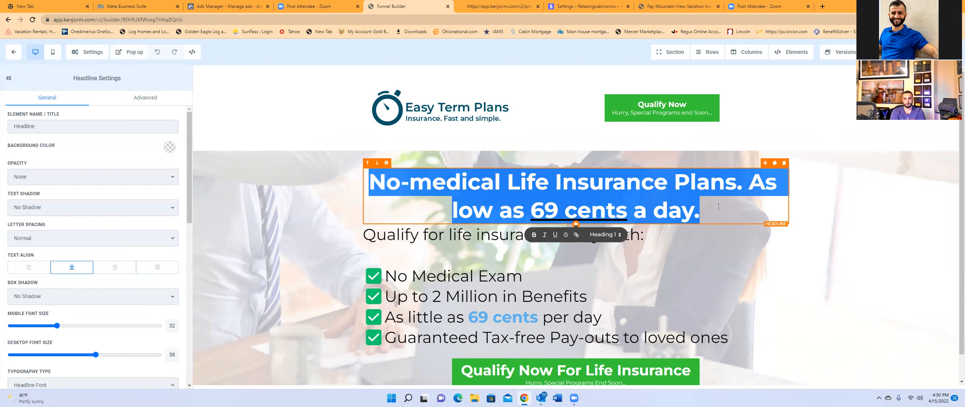
{"action": "type", "text": "Thank for Subm"}
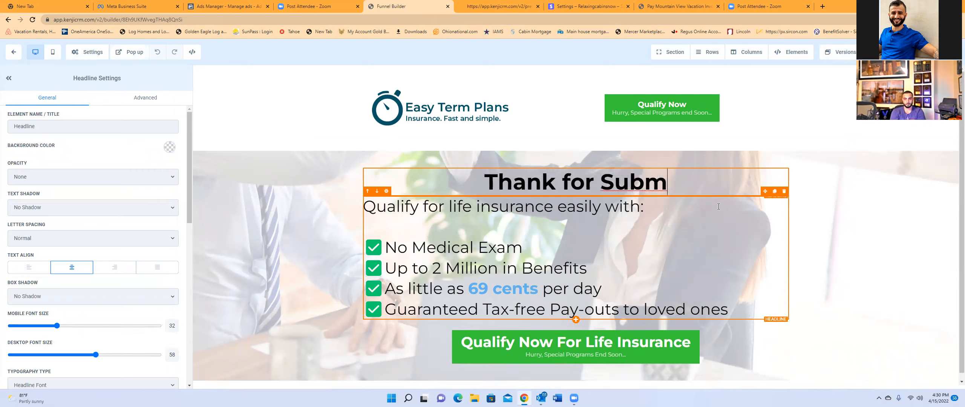
{"action": "type", "text": "itting The Forn To"}
{"action": "key", "text": "BackSpace"}
{"action": "key", "text": "BackSpace"}
{"action": "key", "text": "BackSpace"}
{"action": "key", "text": "BackSpace"}
{"action": "type", "text": "m T"}
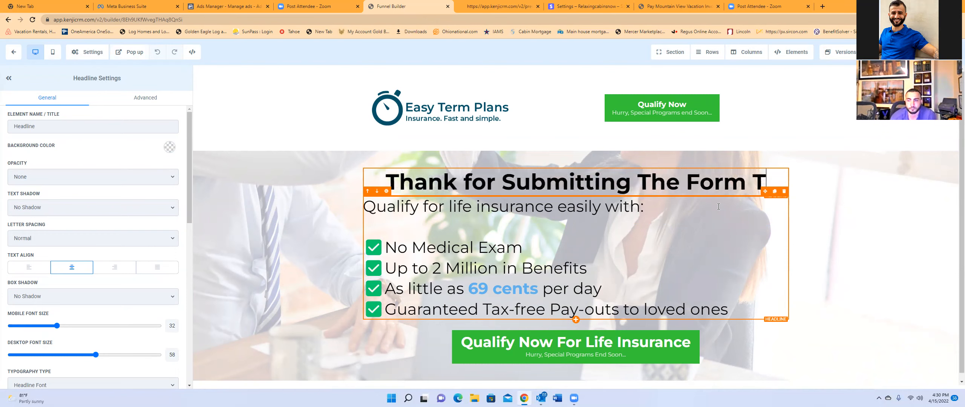
{"action": "type", "text": "o Oaulify "}
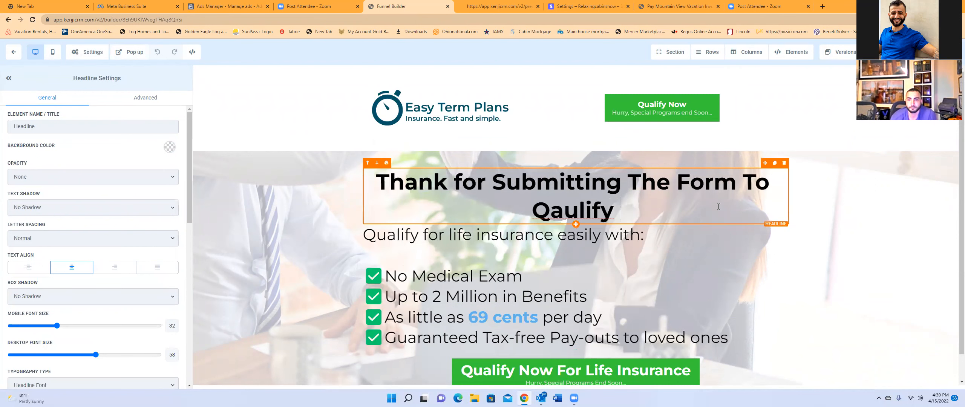
{"action": "type", "text": "For Life Ins"}
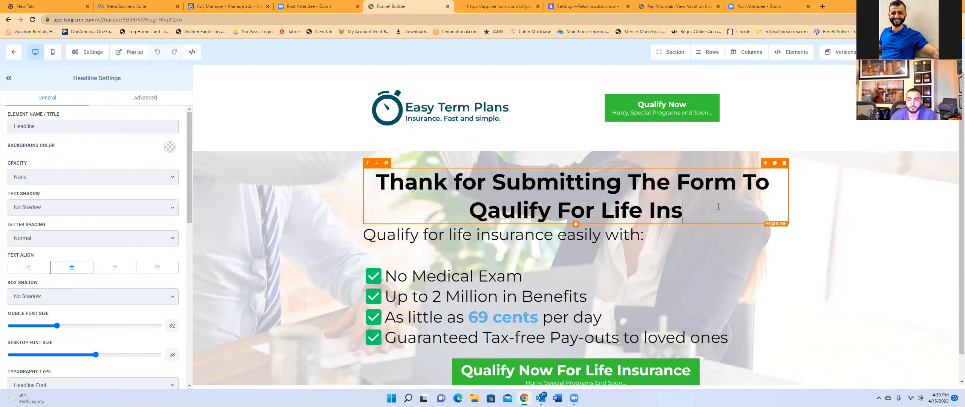
{"action": "type", "text": "urance..."}
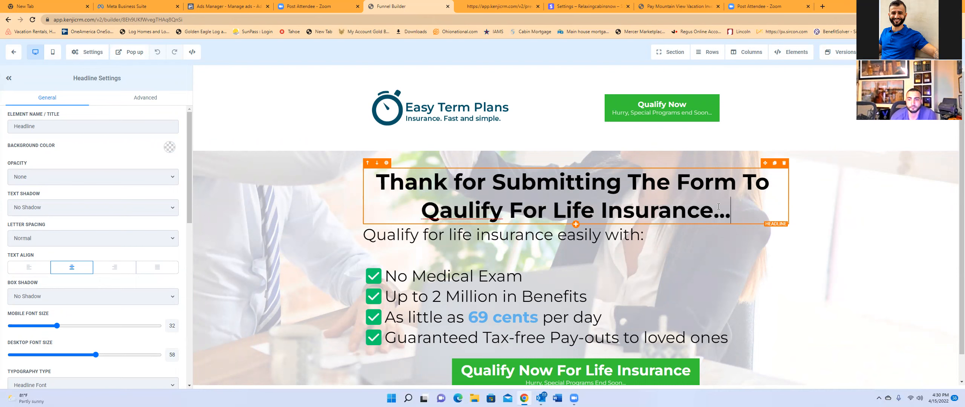
Add the line "Here is the next step: book a call with one of our licensed experts to move forward." below the headline text.
{"action": "key", "text": "Return"}
{"action": "type", "text": "Here i"}
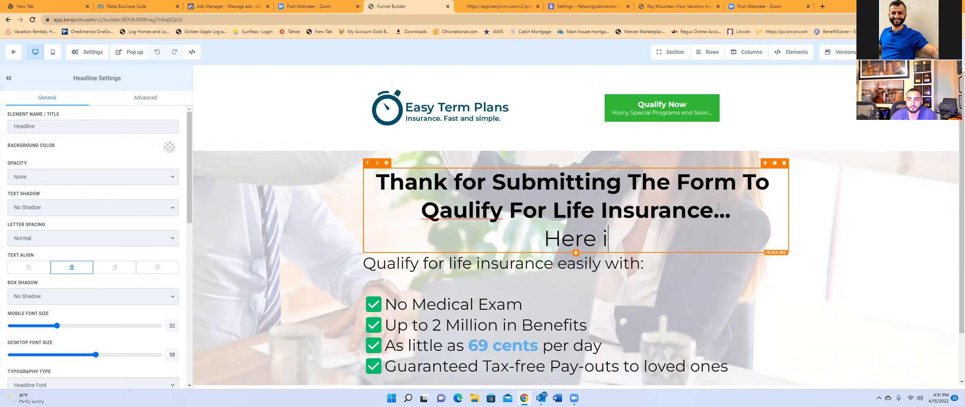
{"action": "type", "text": "s the next ste"}
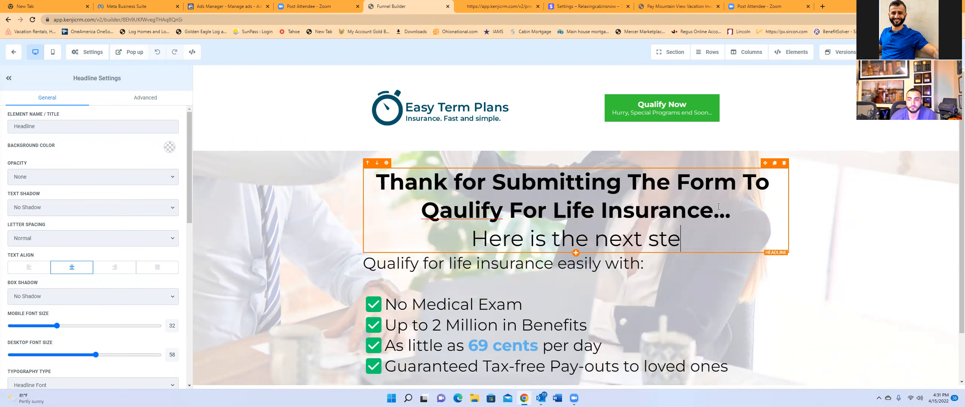
{"action": "type", "text": "-"}
{"action": "key", "text": "BackSpace"}
{"action": "type", "text": "p: book a cal wi"}
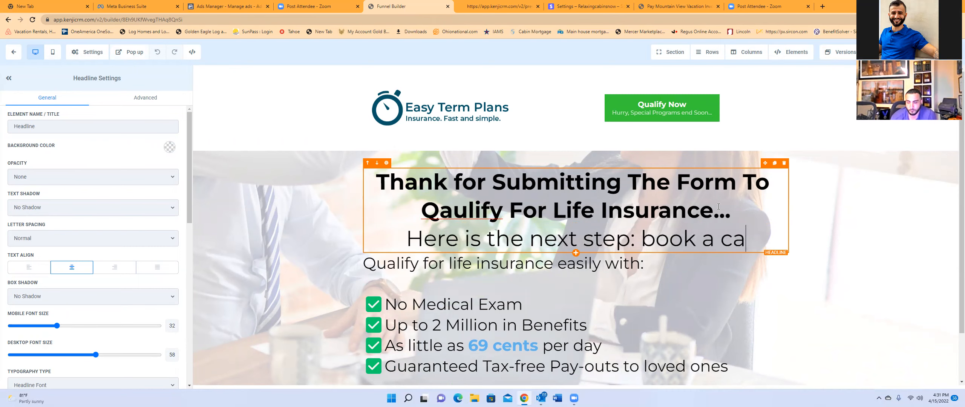
{"action": "key", "text": "BackSpace"}
{"action": "key", "text": "BackSpace"}
{"action": "key", "text": "BackSpace"}
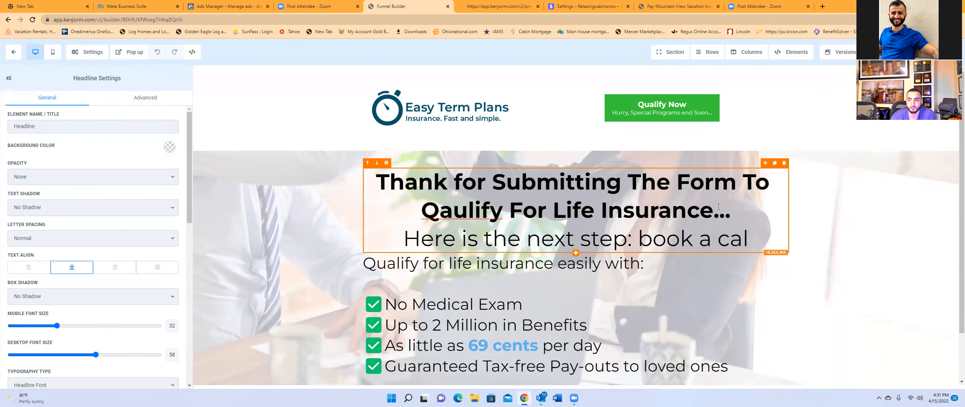
{"action": "type", "text": "l qwi"}
{"action": "key", "text": "BackSpace"}
{"action": "key", "text": "BackSpace"}
{"action": "key", "text": "BackSpace"}
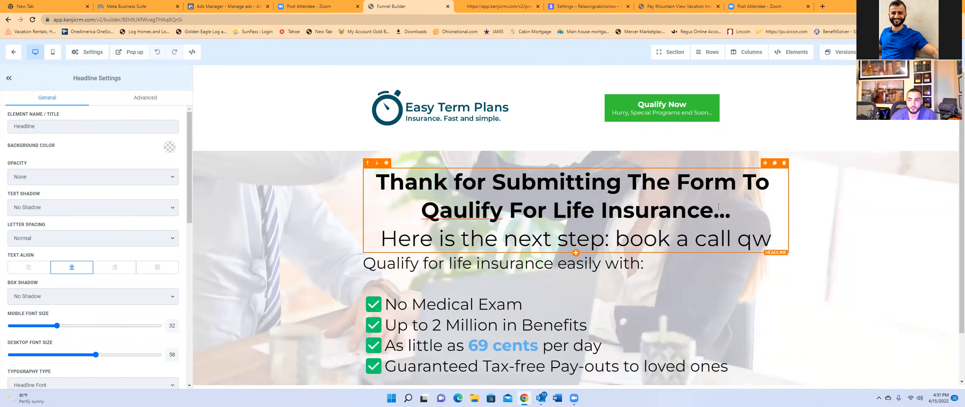
{"action": "type", "text": "with o"}
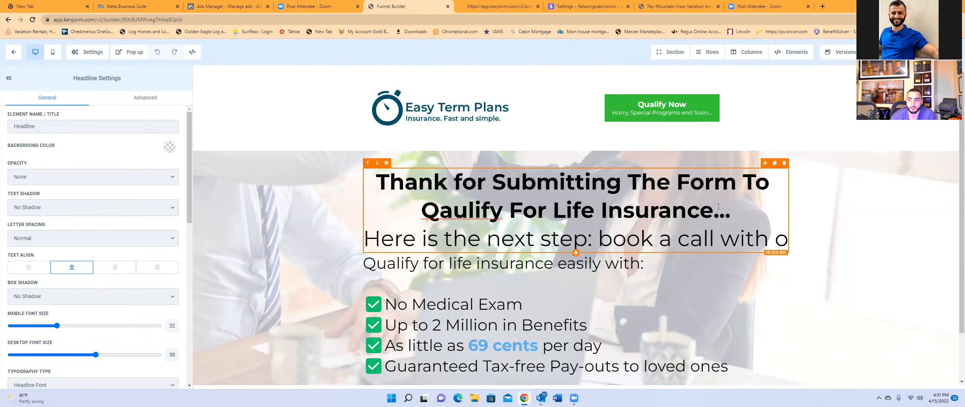
{"action": "type", "text": "ne of our licens"}
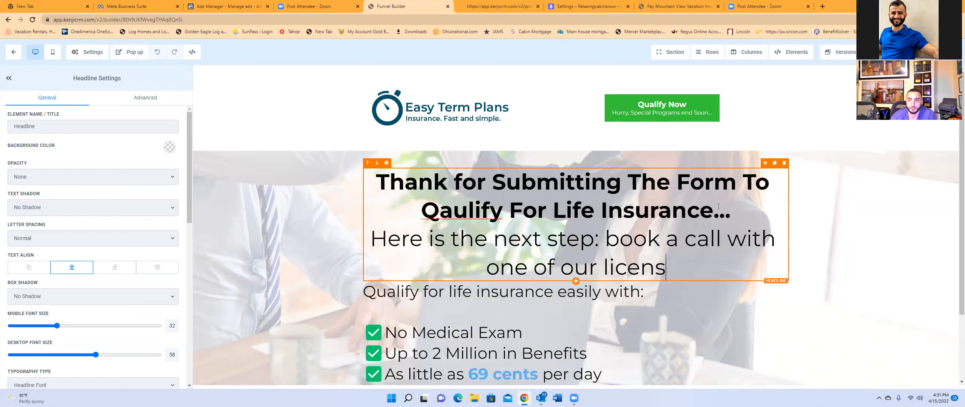
{"action": "type", "text": "ed experts "}
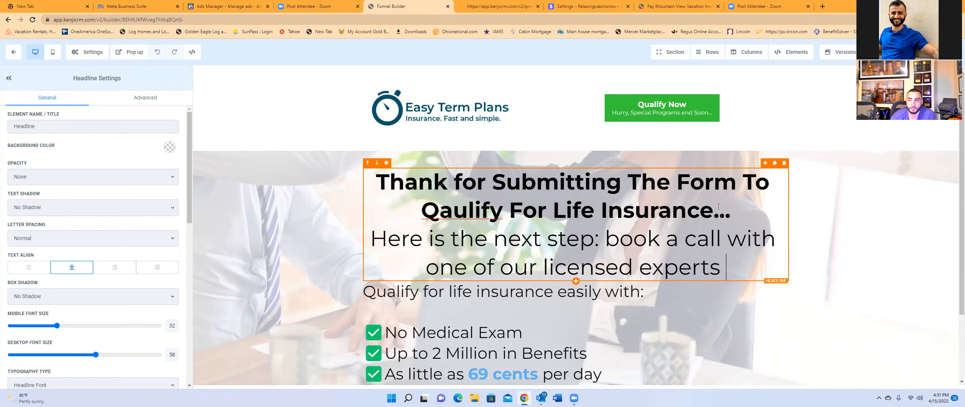
{"action": "type", "text": "to moce forw"}
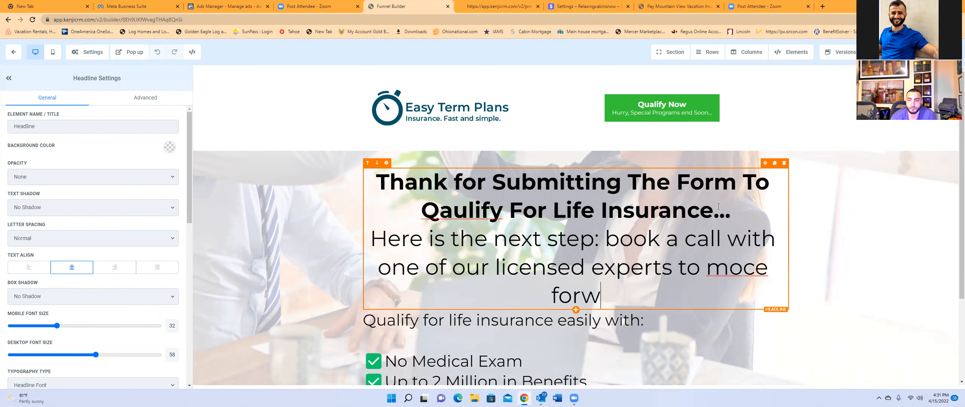
{"action": "key", "text": "BackSpace"}
{"action": "key", "text": "BackSpace"}
{"action": "key", "text": "BackSpace"}
{"action": "key", "text": "BackSpace"}
{"action": "key", "text": "BackSpace"}
{"action": "key", "text": "BackSpace"}
{"action": "key", "text": "BackSpace"}
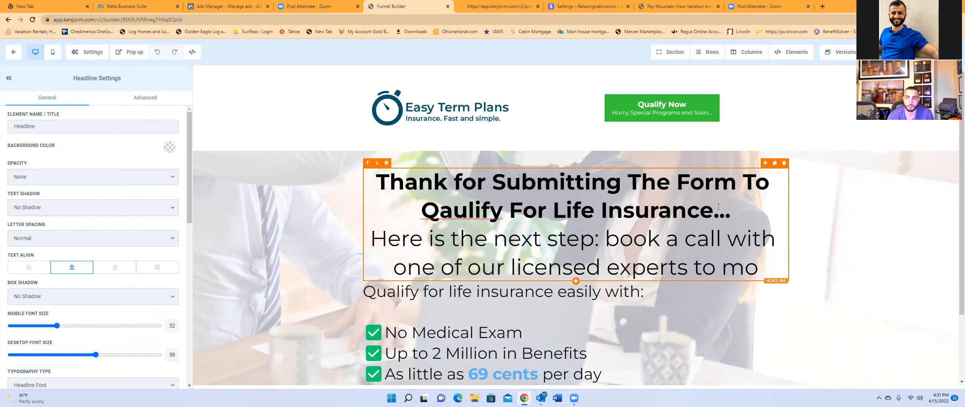
{"action": "type", "text": "ve for"}
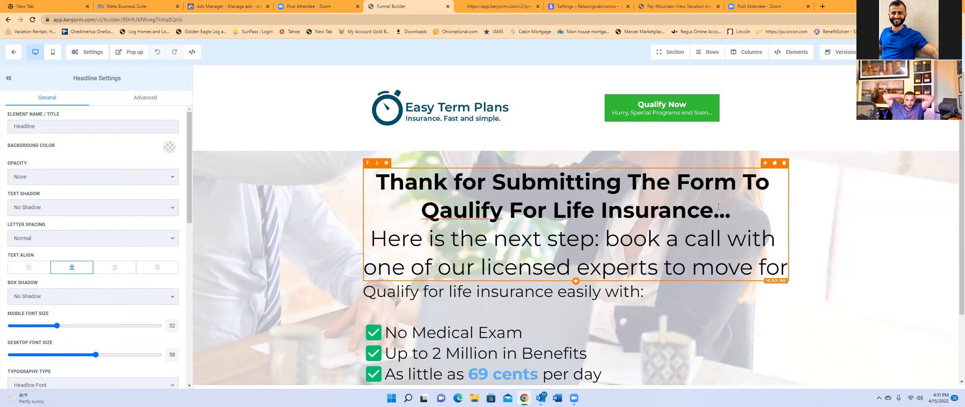
{"action": "type", "text": "ward."}
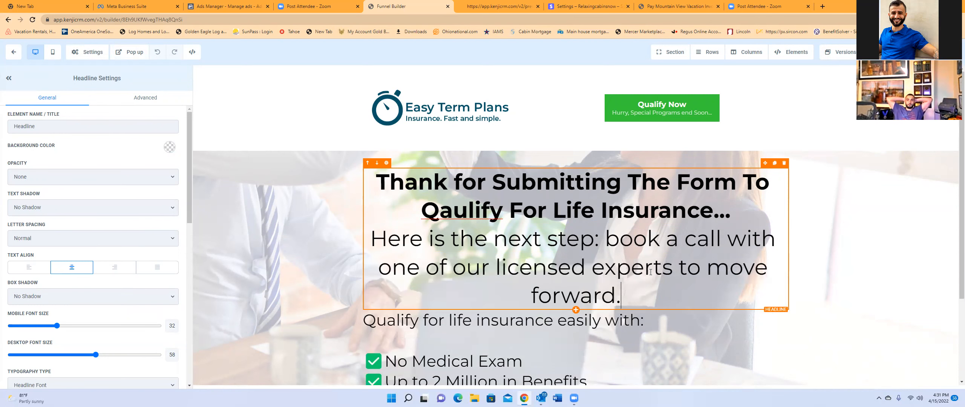
{"action": "scroll", "coordinate": [638, 284], "scroll_direction": "down", "scroll_amount": 1}
{"action": "scroll", "coordinate": [585, 320], "scroll_direction": "down", "scroll_amount": 1}
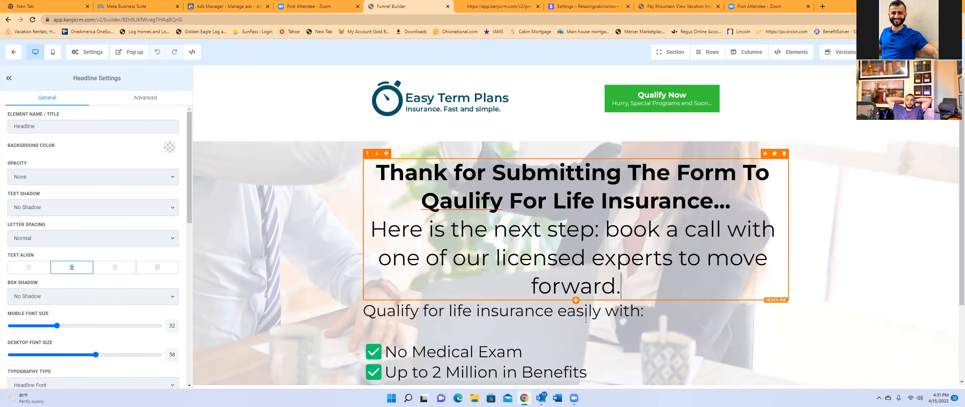
Delete the "Qualify for life insurance easily with:" checklist and the "Qualify Now For Life Insurance" button below the main headline.
{"action": "scroll", "coordinate": [586, 320], "scroll_direction": "down", "scroll_amount": 3}
{"action": "left_click", "coordinate": [586, 319]}
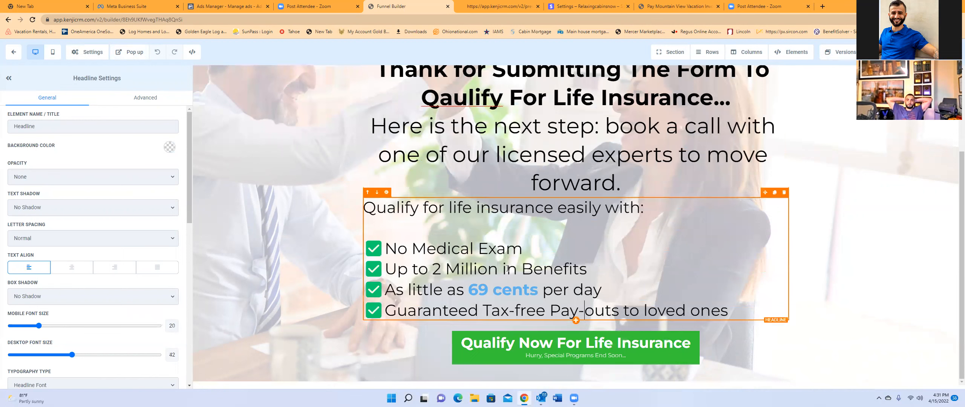
{"action": "left_click", "coordinate": [784, 191]}
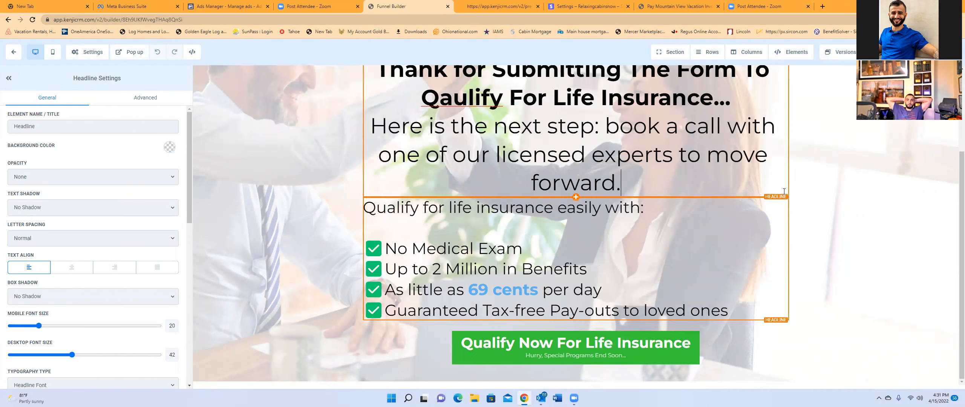
{"action": "left_click", "coordinate": [776, 212]}
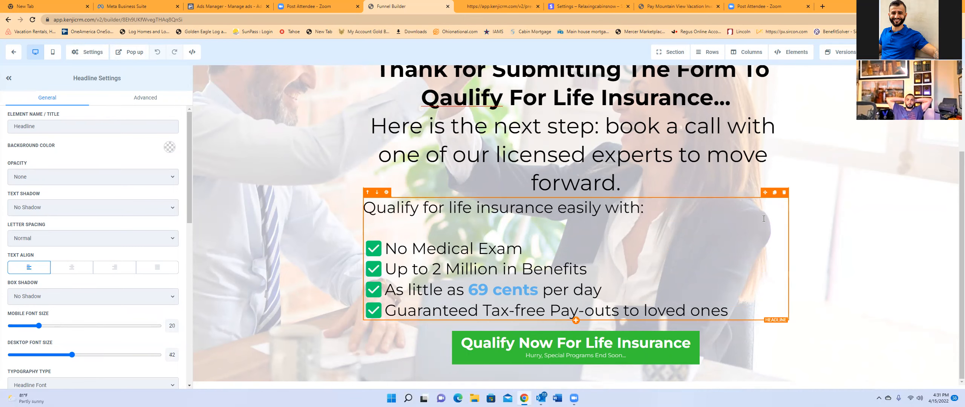
{"action": "left_click", "coordinate": [784, 192]}
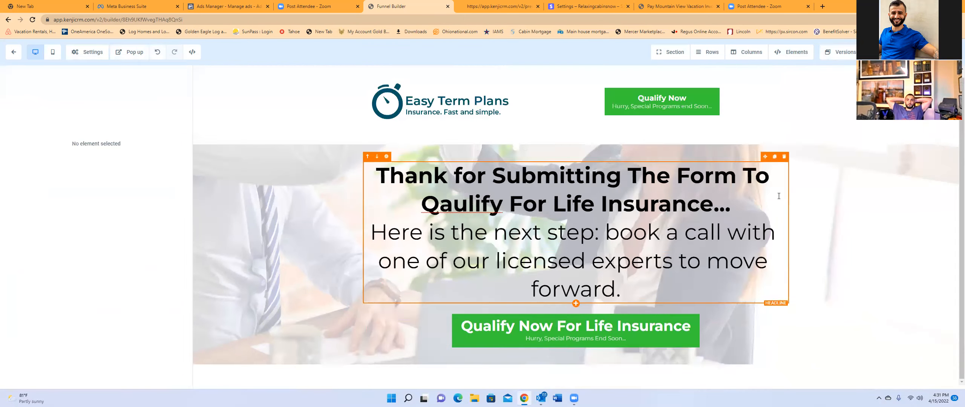
{"action": "left_click", "coordinate": [622, 344]}
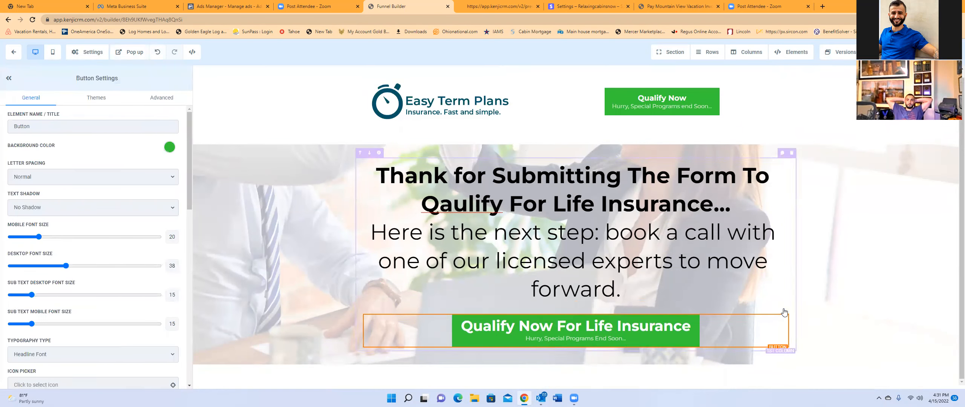
{"action": "left_click", "coordinate": [784, 309]}
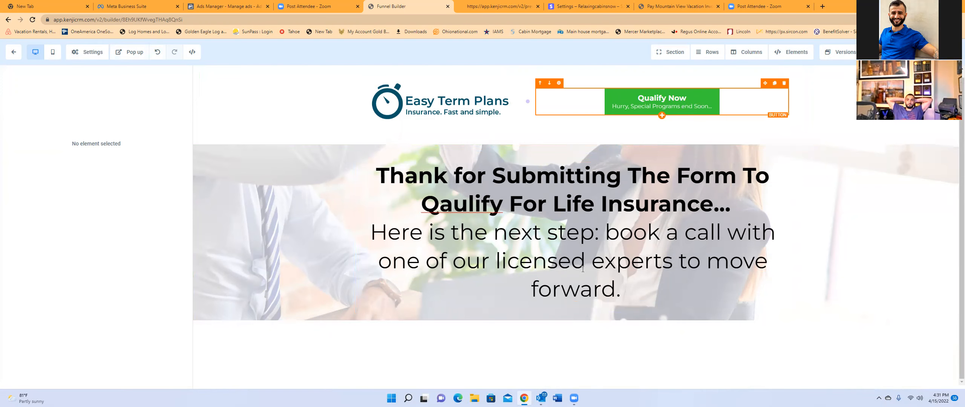
Change the header button's text to "BOOK Appointment".
{"action": "left_click", "coordinate": [643, 100]}
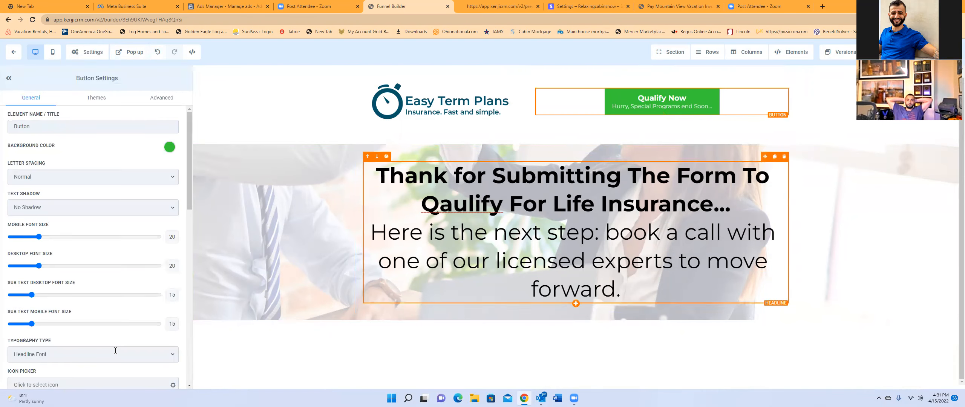
{"action": "scroll", "coordinate": [78, 358], "scroll_direction": "down", "scroll_amount": 10}
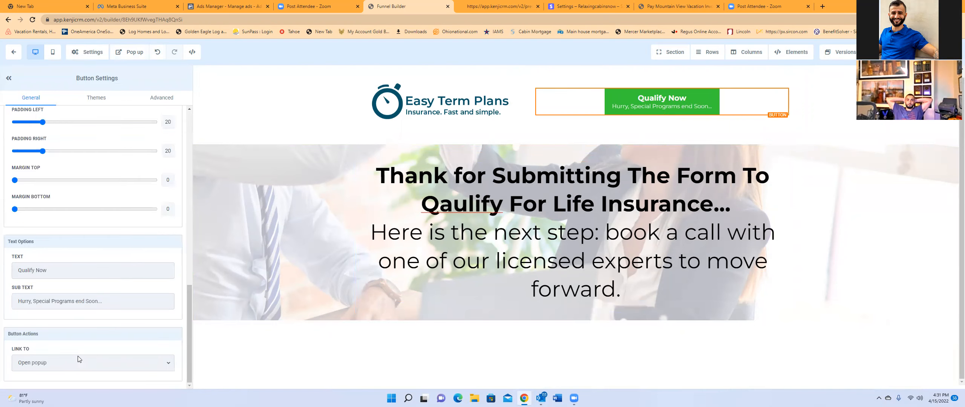
{"action": "triple_click", "coordinate": [68, 273]}
{"action": "type", "text": "BOOK"}
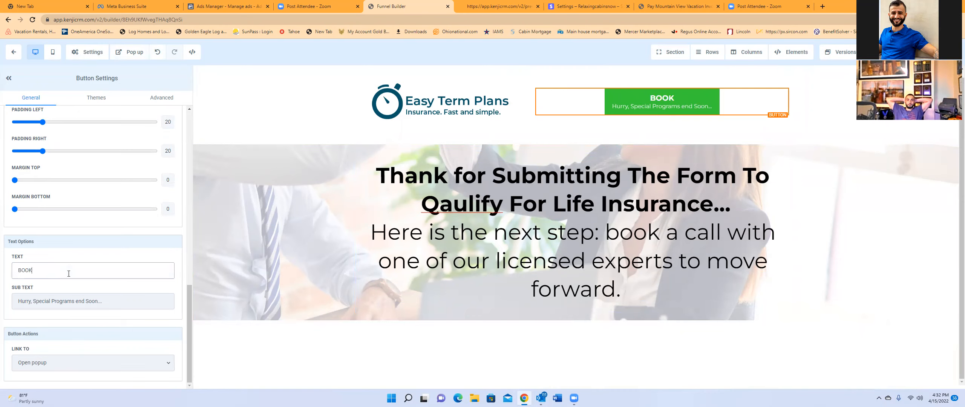
{"action": "type", "text": " Appointment"}
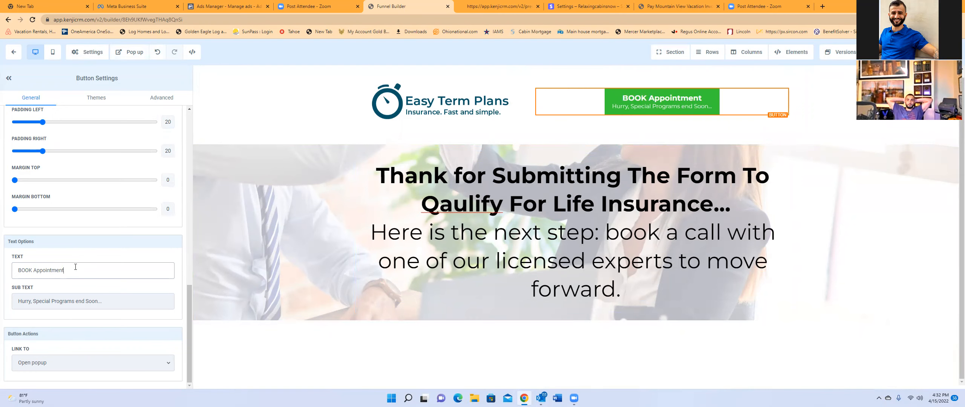
Replace the word after "BOOK" in the header button's text so it reads "BOOK BENEFITS WALKTHROUGH".
{"action": "left_click_drag", "start_coordinate": [79, 269], "coordinate": [38, 269]}
{"action": "key", "text": "BackSpace"}
{"action": "key", "text": "BackSpace"}
{"action": "type", "text": "Benefits"}
{"action": "key", "text": "BackSpace"}
{"action": "key", "text": "BackSpace"}
{"action": "key", "text": "BackSpace"}
{"action": "key", "text": "BackSpace"}
{"action": "key", "text": "BackSpace"}
{"action": "key", "text": "BackSpace"}
{"action": "key", "text": "BackSpace"}
{"action": "type", "text": "W"}
{"action": "key", "text": "BackSpace"}
{"action": "type", "text": "ENEFITS WALKTHROUGH"}
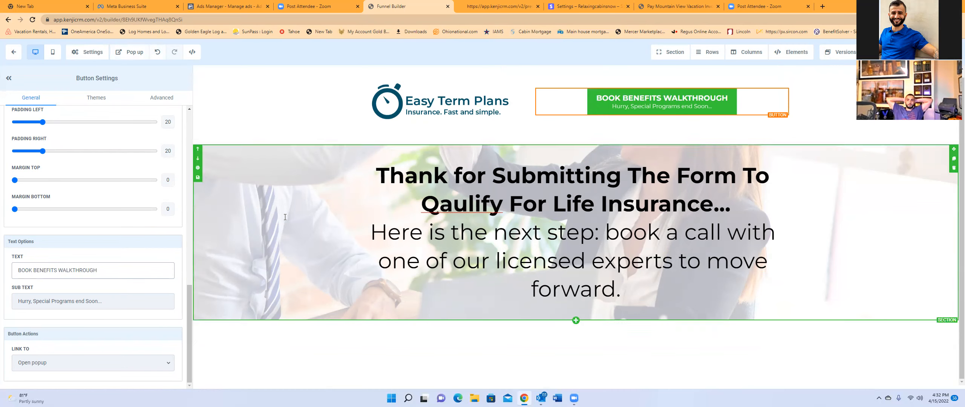
Correct the misspelled "Qaulify" to "Qualify" in the headline and add the Quotes and Benefits Walkthrough Conference calendar below it.
{"action": "right_click", "coordinate": [451, 202]}
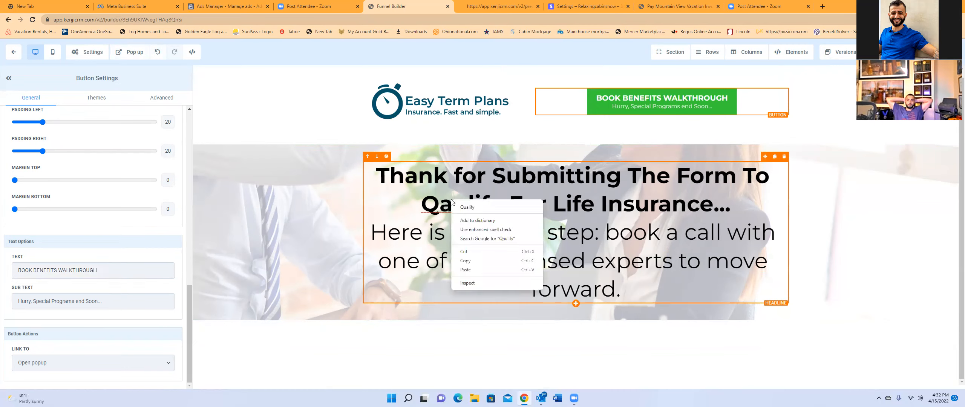
{"action": "left_click", "coordinate": [471, 204]}
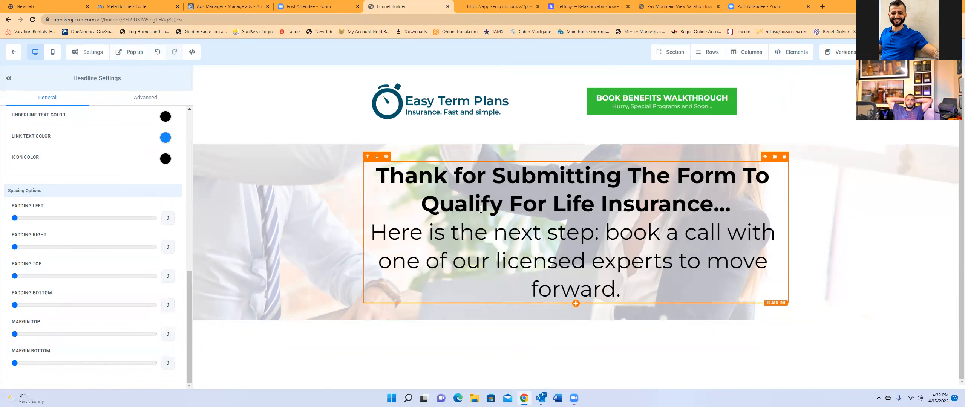
{"action": "left_click", "coordinate": [576, 304]}
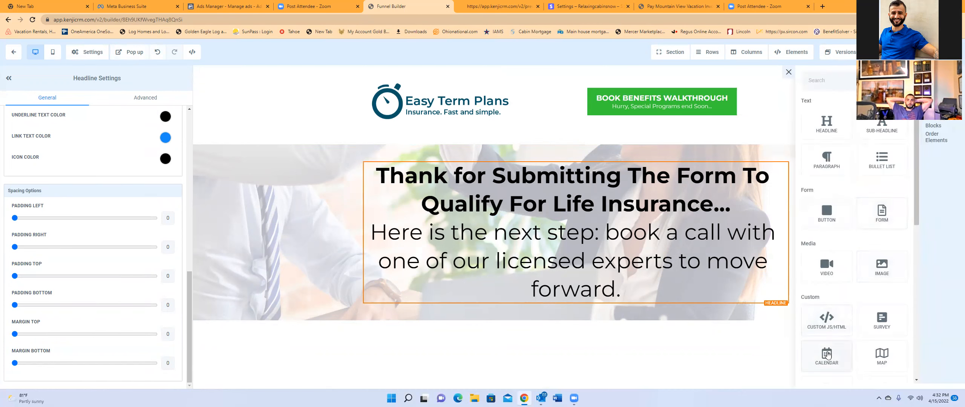
{"action": "left_click_drag", "start_coordinate": [827, 356], "coordinate": [613, 309]}
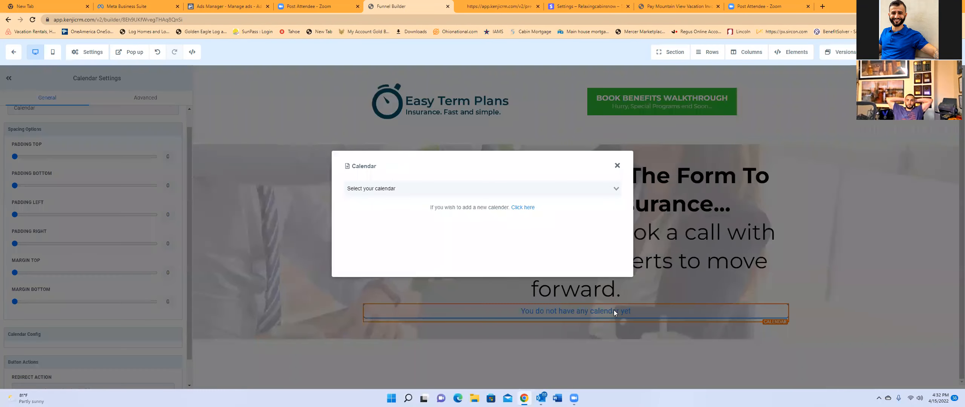
{"action": "left_click", "coordinate": [510, 191]}
{"action": "left_click", "coordinate": [486, 204]}
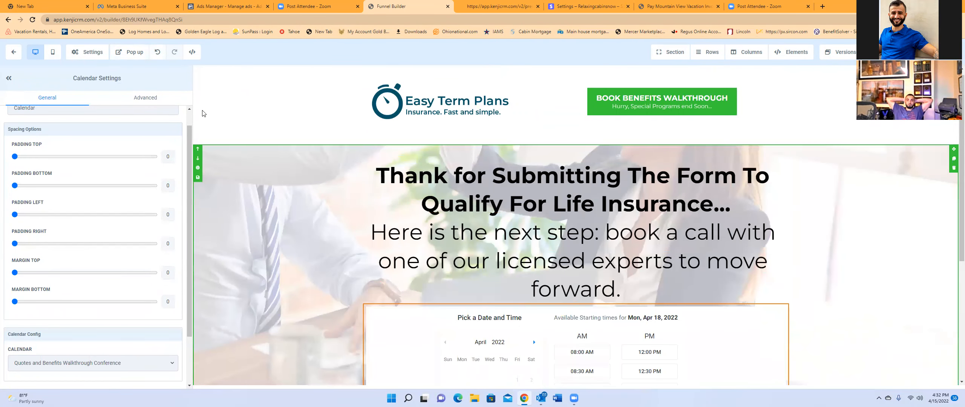
Allow the main section's rows to take the entire width and set the section's background color to light green.
{"action": "left_click", "coordinate": [226, 168]}
{"action": "scroll", "coordinate": [98, 245], "scroll_direction": "down", "scroll_amount": 5}
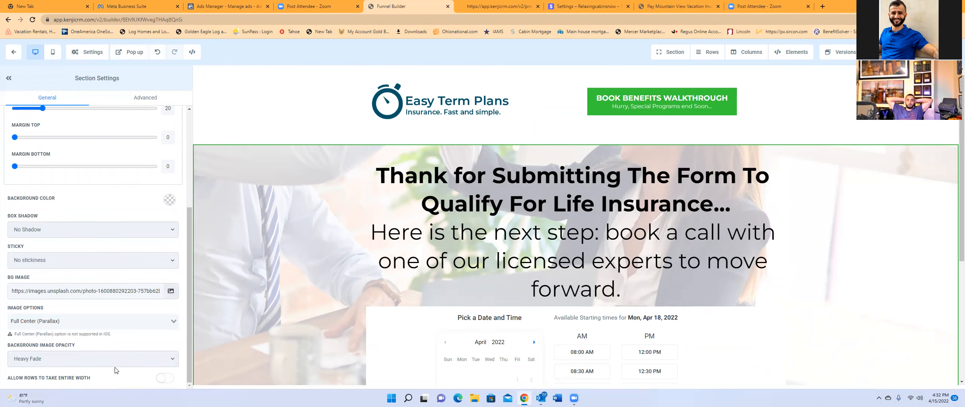
{"action": "left_click", "coordinate": [163, 382]}
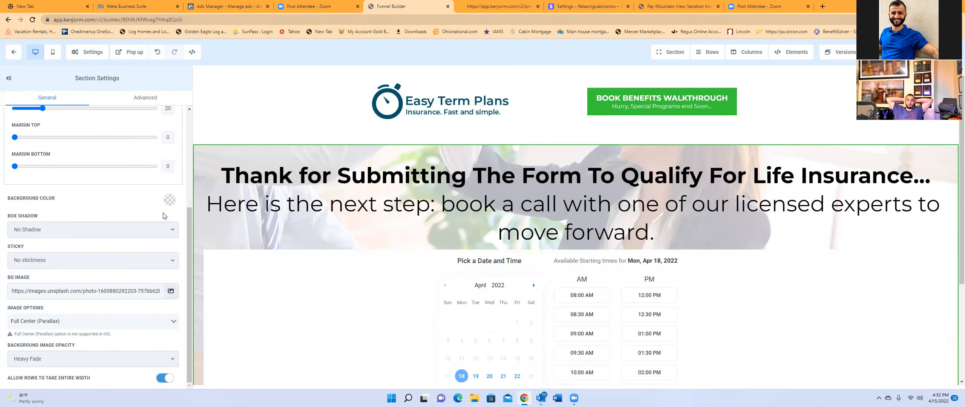
{"action": "left_click", "coordinate": [170, 200]}
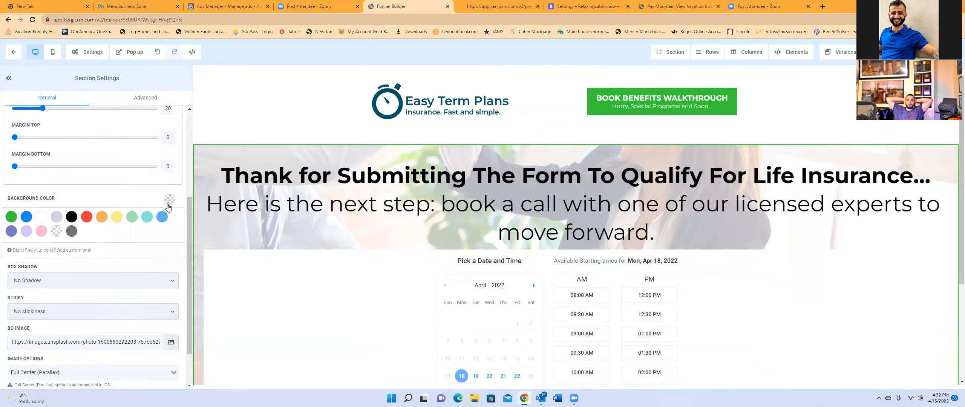
{"action": "left_click", "coordinate": [116, 218]}
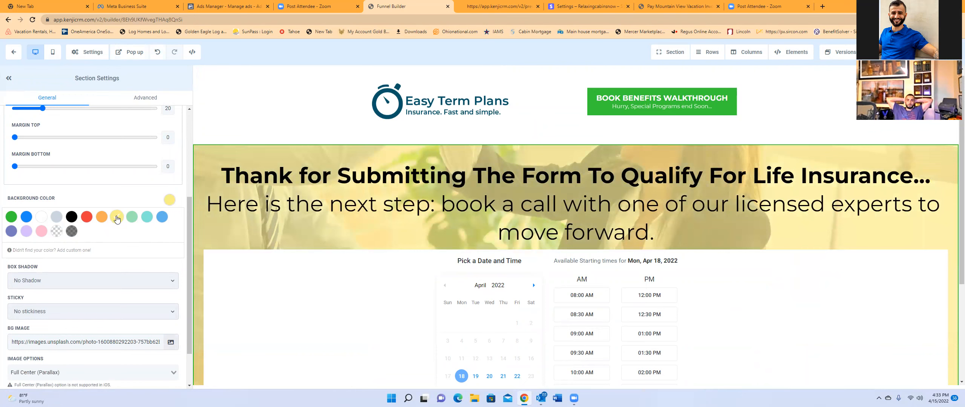
{"action": "left_click", "coordinate": [129, 220]}
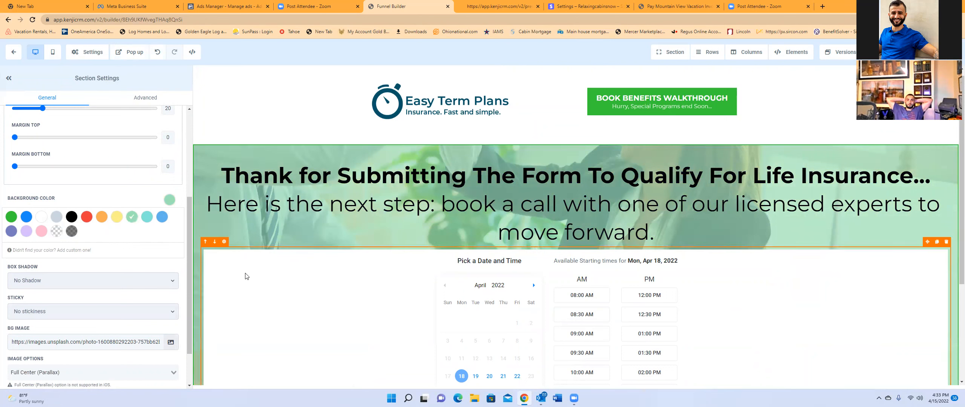
{"action": "scroll", "coordinate": [125, 276], "scroll_direction": "down", "scroll_amount": 1}
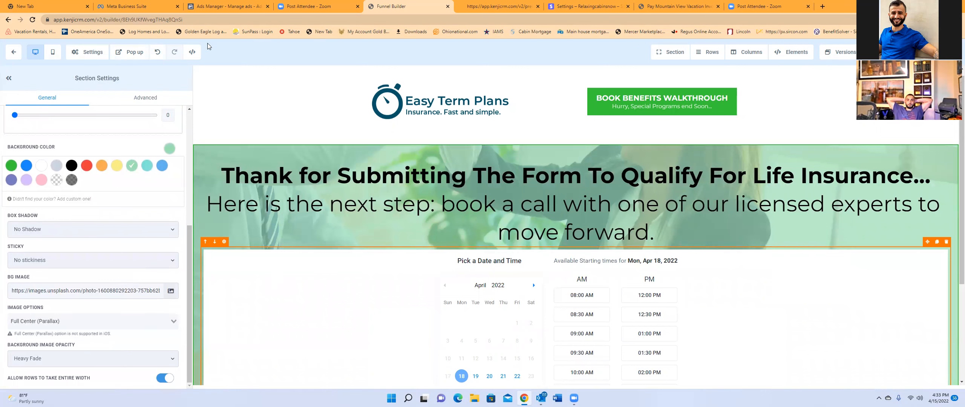
Replace the contact form in the page's popup with the Quotes and Benefits Walkthrough Conference calendar.
{"action": "left_click", "coordinate": [141, 55]}
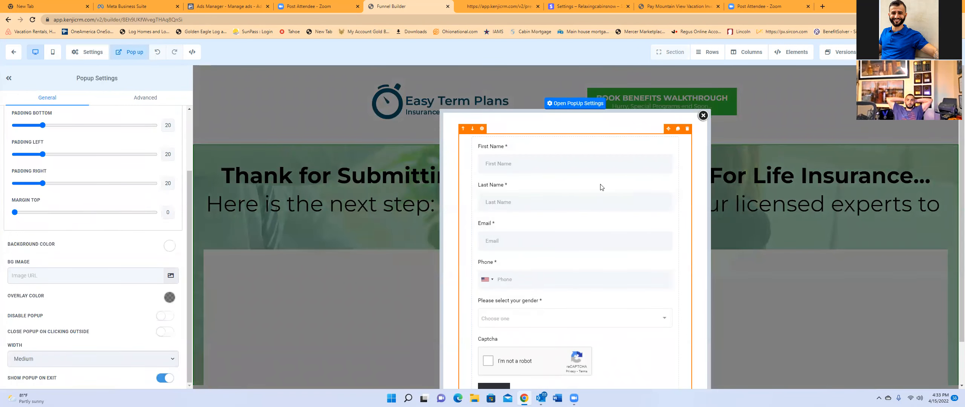
{"action": "left_click", "coordinate": [601, 187]}
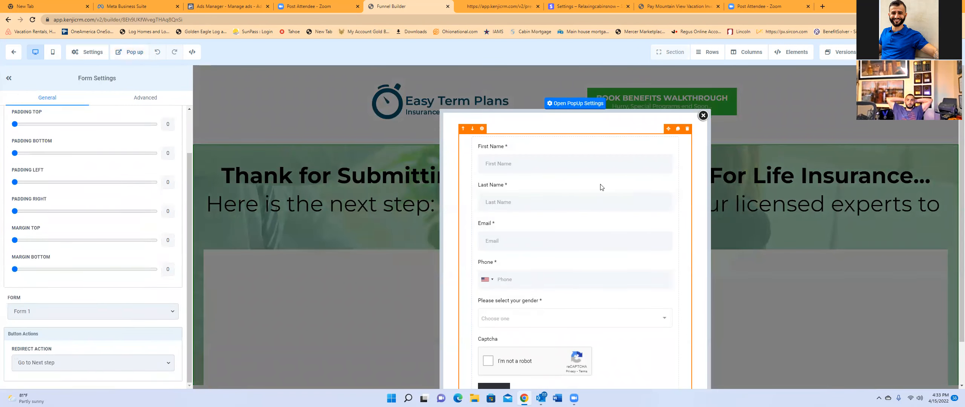
{"action": "left_click", "coordinate": [687, 128]}
{"action": "left_click", "coordinate": [579, 153]}
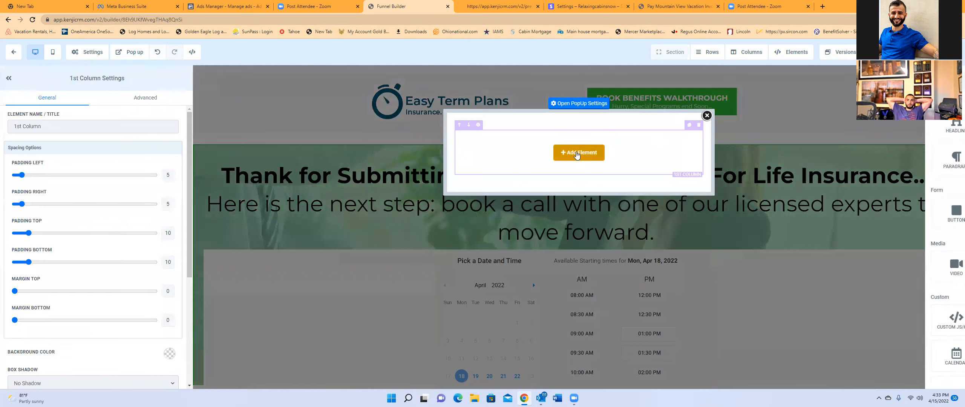
{"action": "left_click", "coordinate": [827, 358]}
{"action": "left_click", "coordinate": [567, 188]}
{"action": "left_click", "coordinate": [466, 204]}
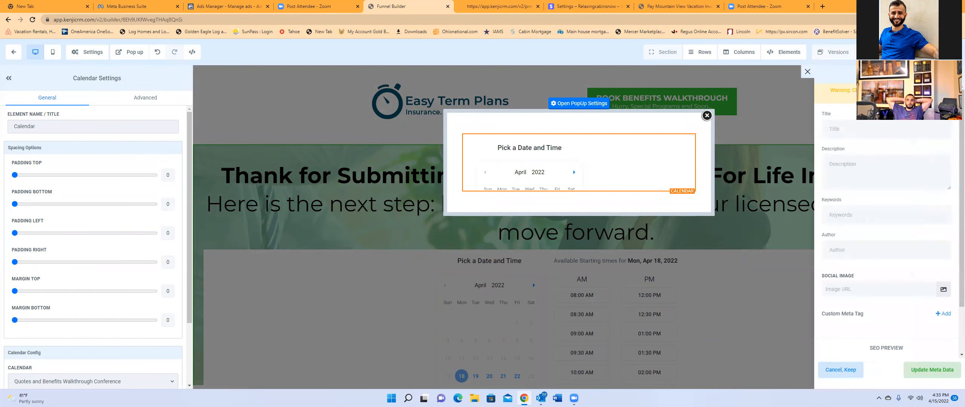
Set the page's SEO title to "Thanks" and update the meta data.
{"action": "type", "text": "T"}
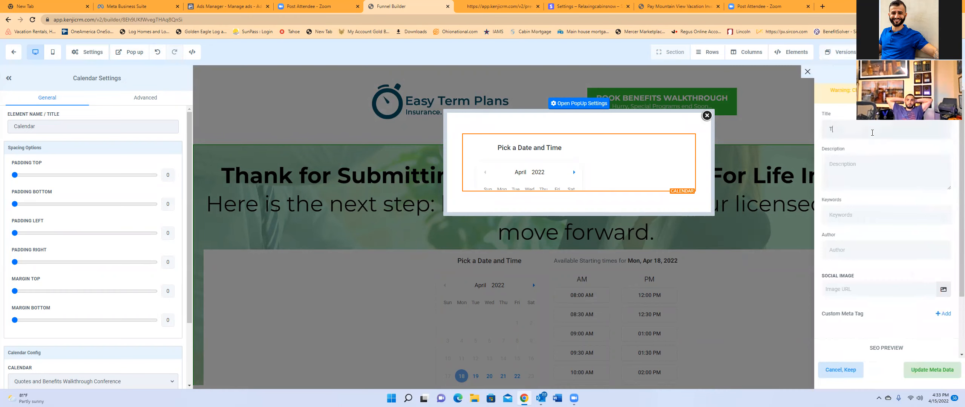
{"action": "type", "text": "hanks"}
{"action": "left_click", "coordinate": [920, 365]}
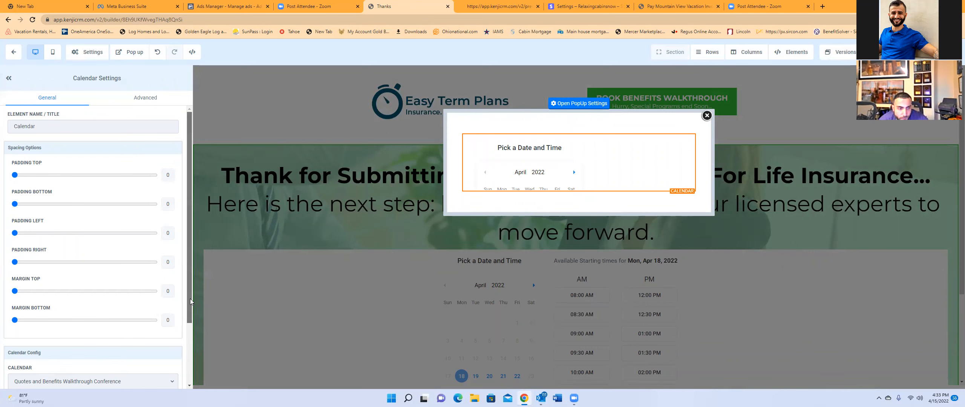
Set the popup calendar's redirect action to Go to Next step, save the page and close the popup.
{"action": "left_click_drag", "start_coordinate": [190, 299], "coordinate": [191, 359]}
{"action": "left_click", "coordinate": [89, 362]}
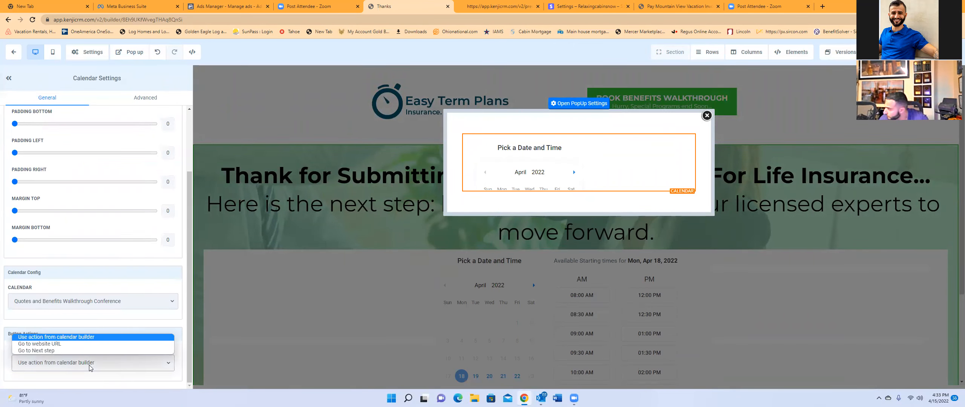
{"action": "left_click", "coordinate": [60, 350]}
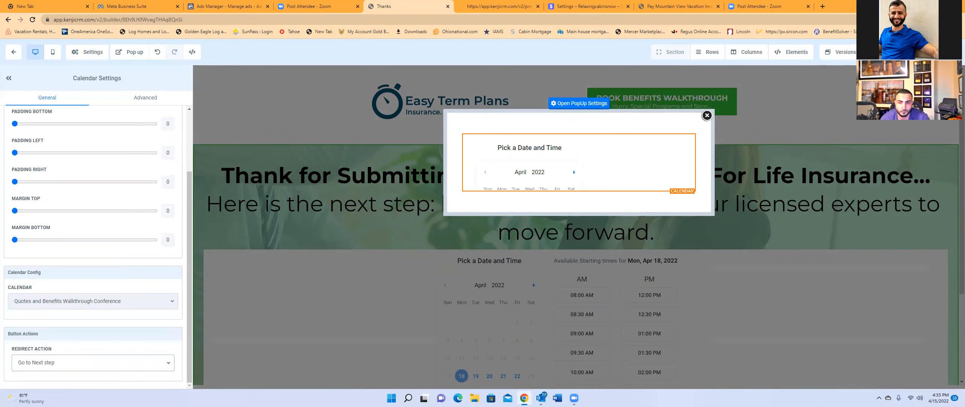
{"action": "left_click", "coordinate": [935, 52]}
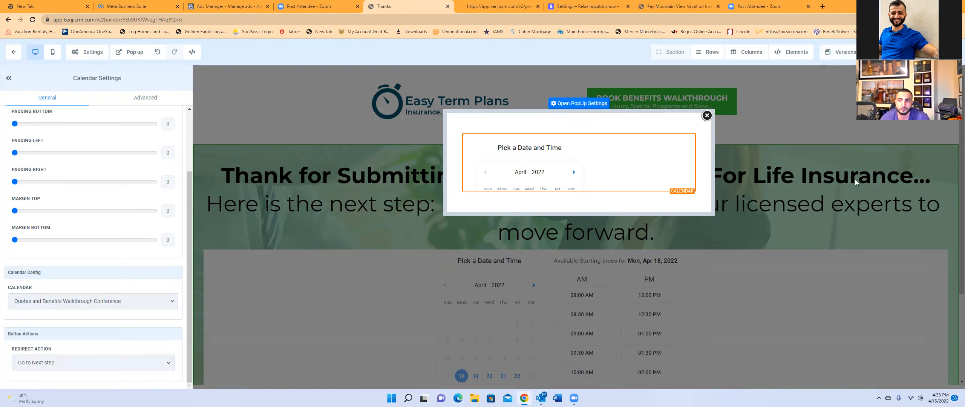
{"action": "left_click", "coordinate": [707, 116]}
{"action": "left_click", "coordinate": [709, 117]}
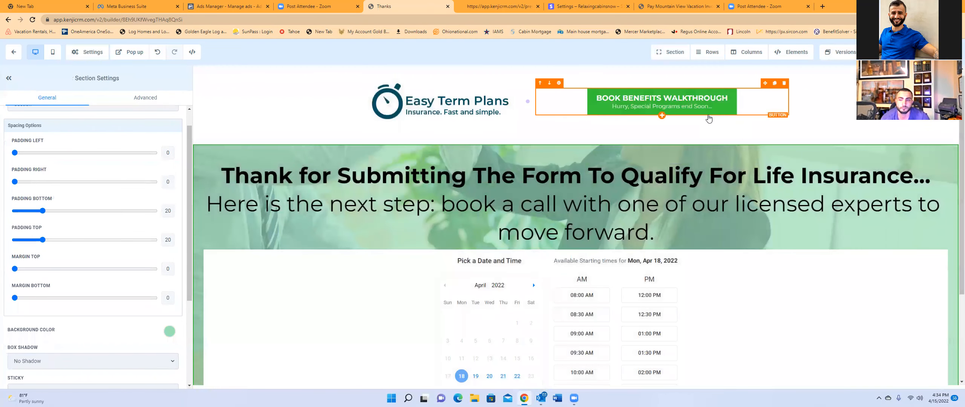
Personalize the headline by inserting "{{Contact.First_name}}, " before "Thank for Submitting The Form".
{"action": "left_click", "coordinate": [227, 174]}
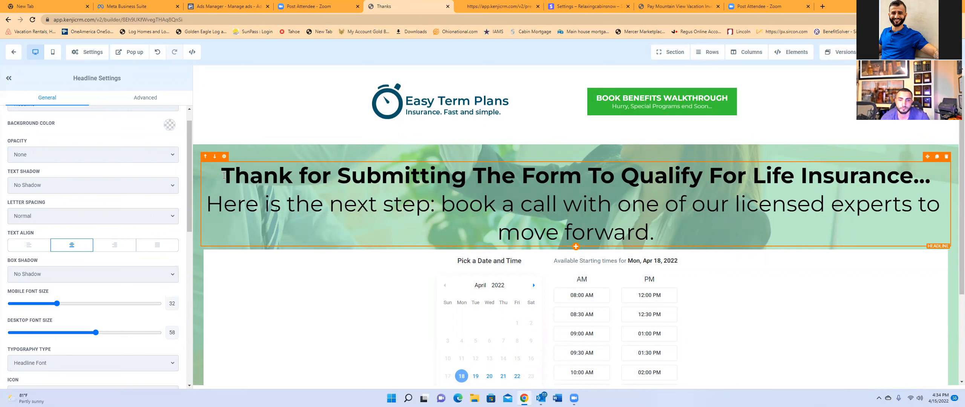
{"action": "type", "text": "{{"}
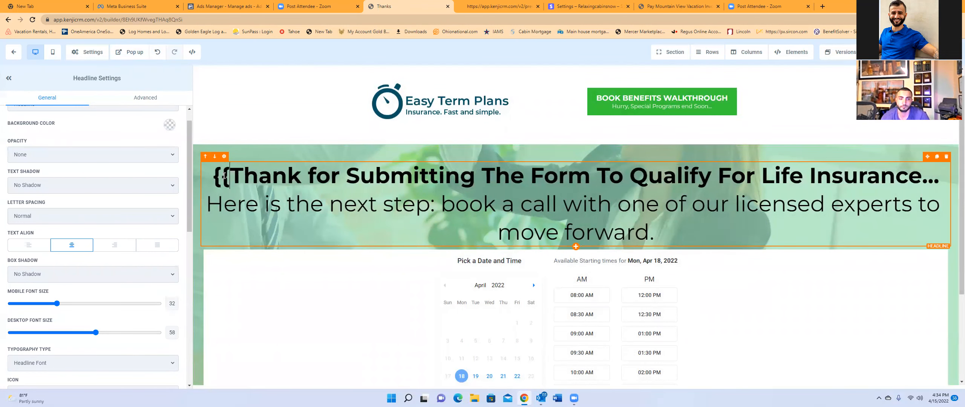
{"action": "type", "text": "Contact."}
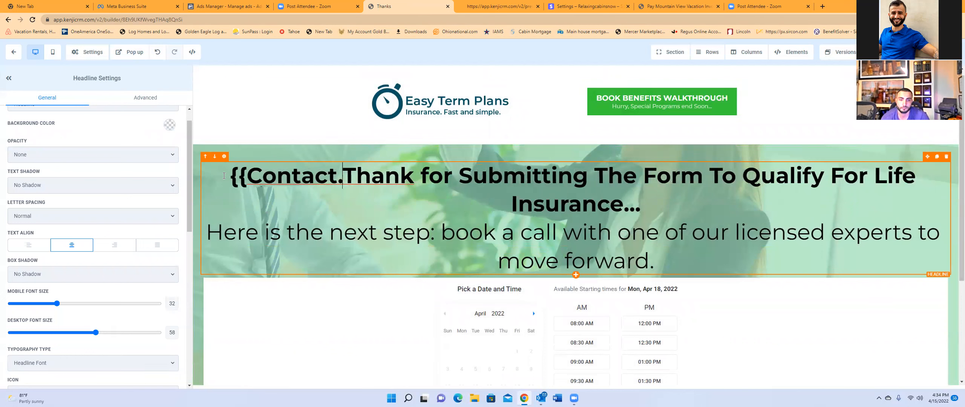
{"action": "type", "text": "Fi"}
{"action": "type", "text": "rst_"}
{"action": "type", "text": "name}"}
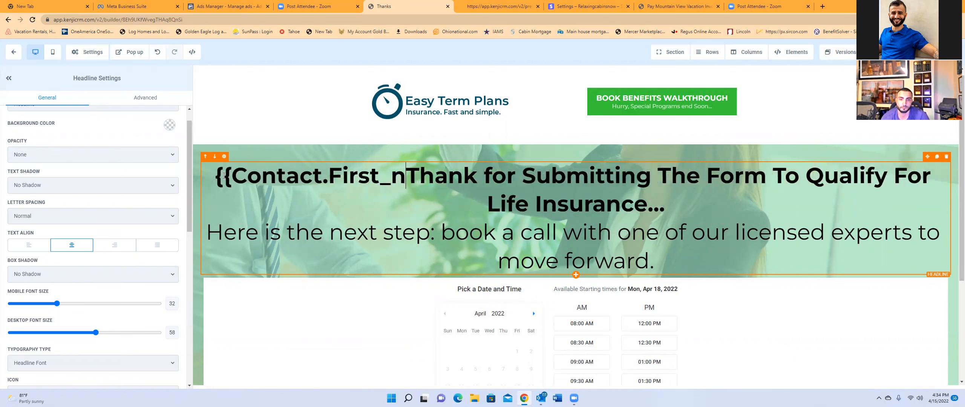
{"action": "type", "text": "}"}
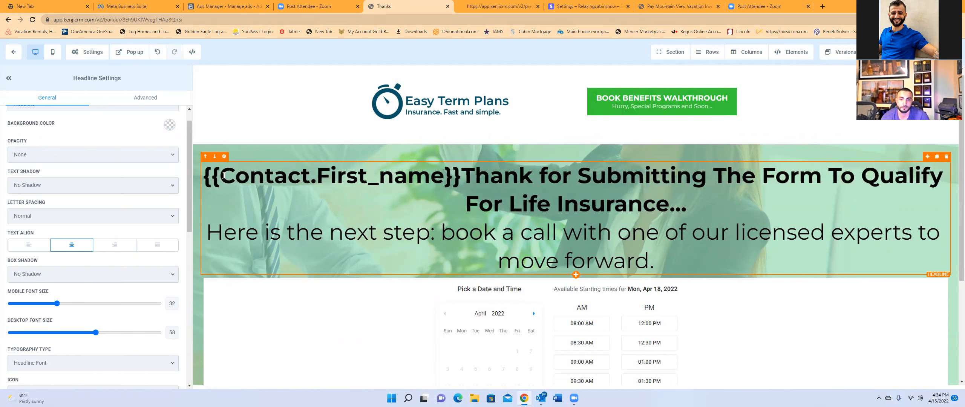
{"action": "type", "text": ","}
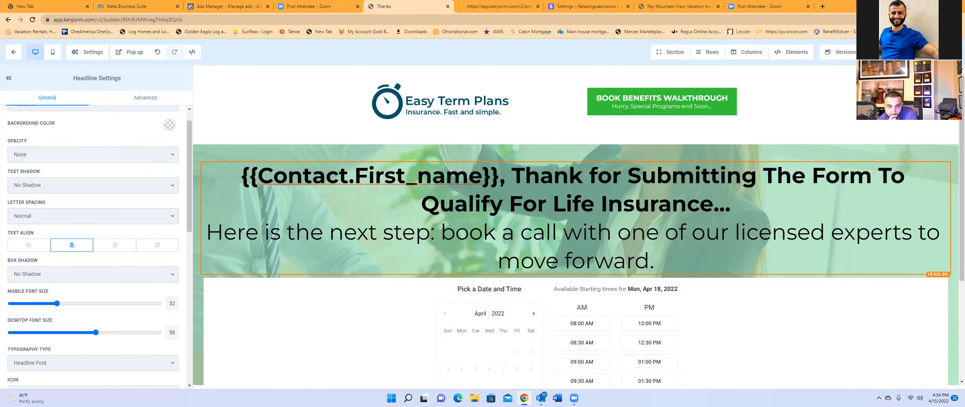
{"action": "right_click", "coordinate": [507, 178]}
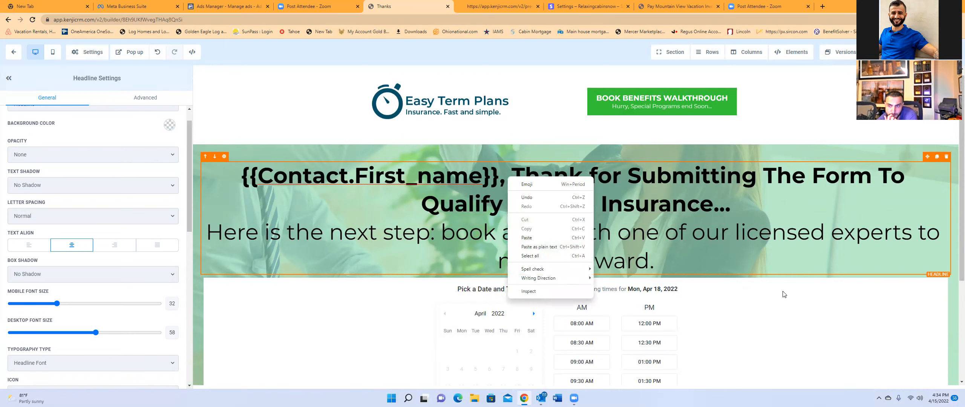
{"action": "left_click", "coordinate": [14, 57]}
{"action": "left_click", "coordinate": [14, 53]}
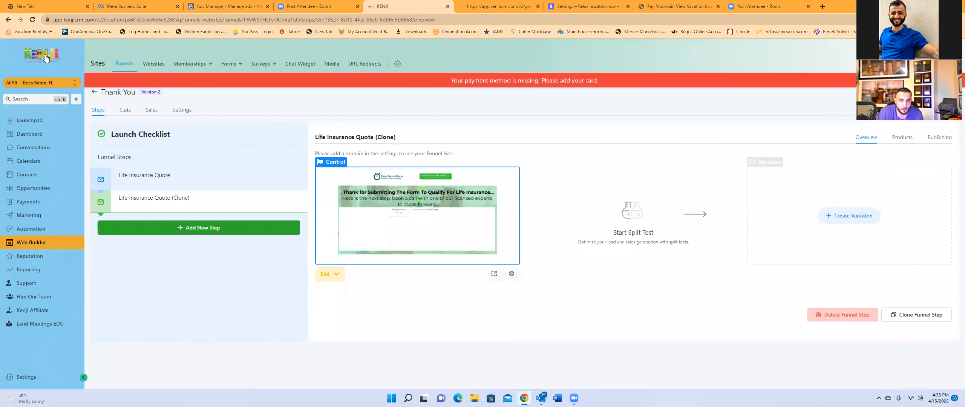
{"action": "left_click", "coordinate": [187, 113]}
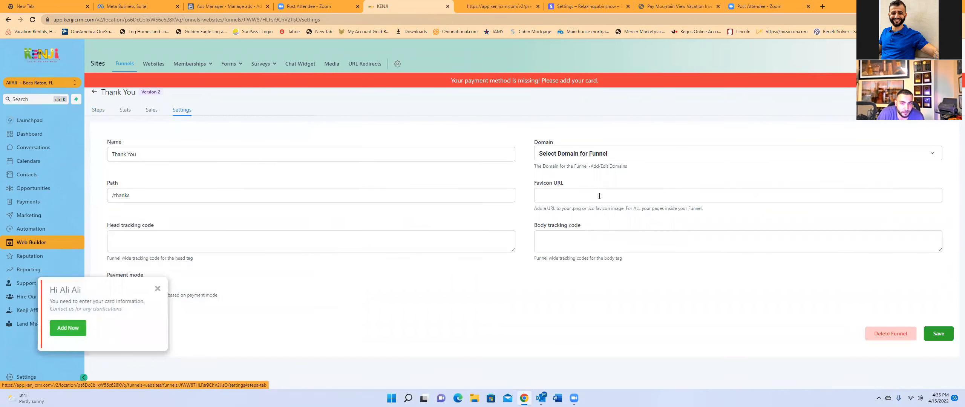
{"action": "left_click", "coordinate": [645, 157]}
{"action": "left_click", "coordinate": [590, 174]}
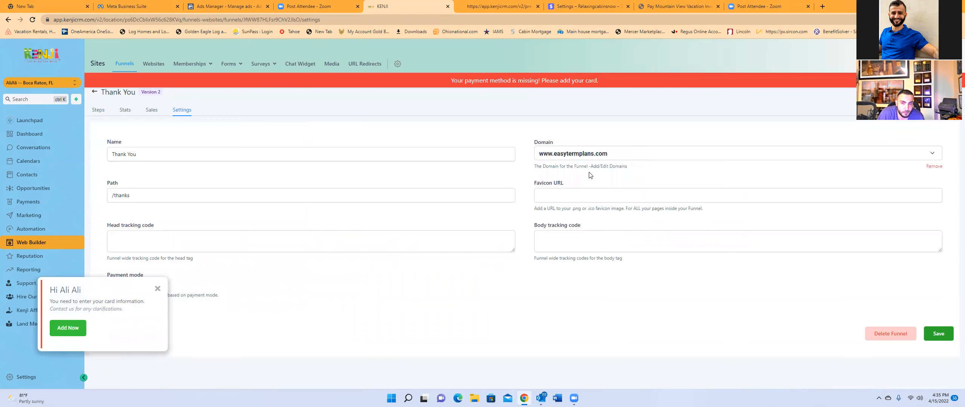
{"action": "left_click", "coordinate": [941, 334]}
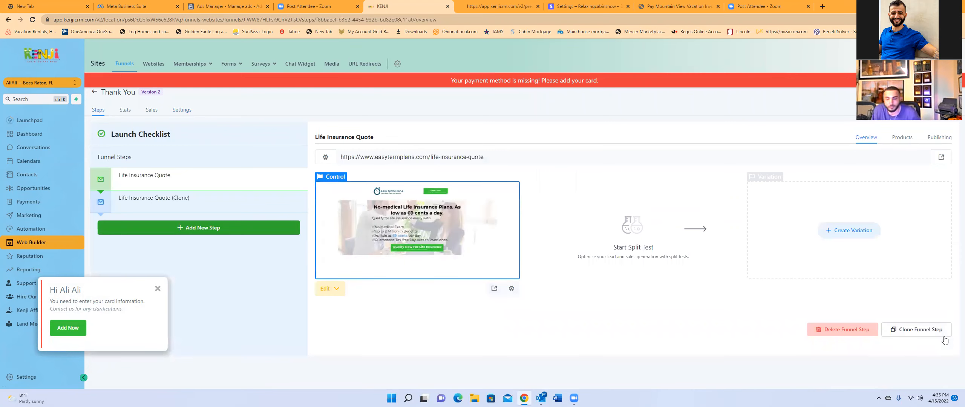
Open the live Life Insurance Quote page and submit its qualification form with the saved contact details, gender Female and the captcha completed.
{"action": "left_click", "coordinate": [495, 288]}
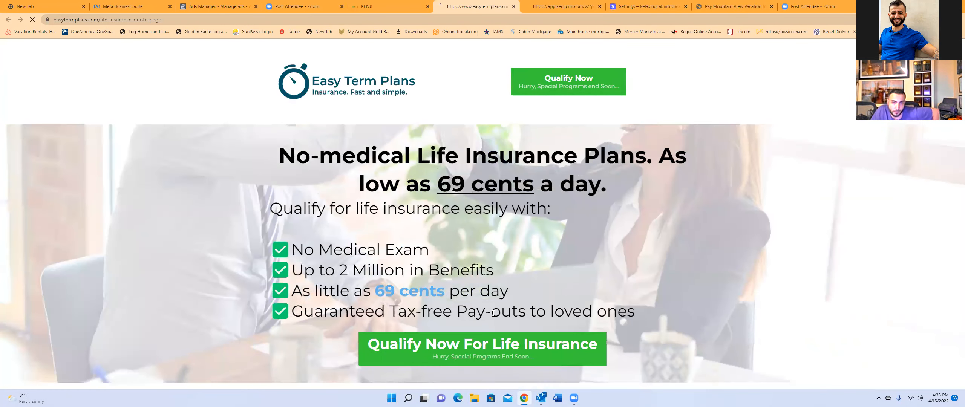
{"action": "left_click", "coordinate": [489, 345]}
{"action": "left_click", "coordinate": [413, 120]}
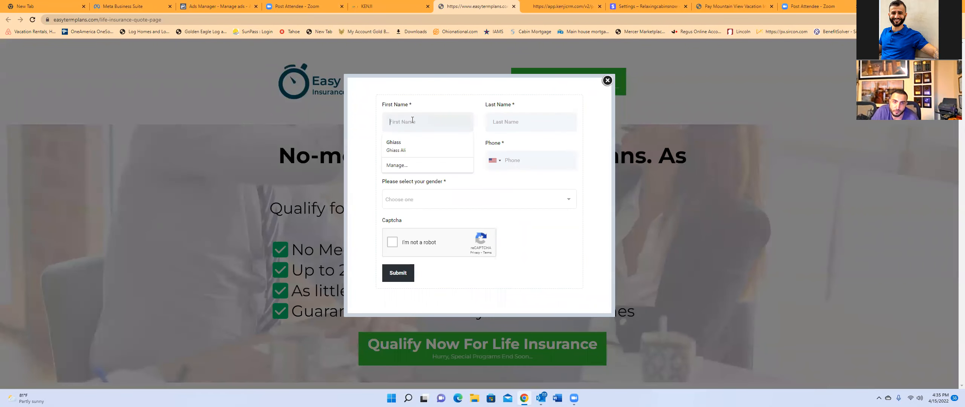
{"action": "left_click", "coordinate": [411, 143]}
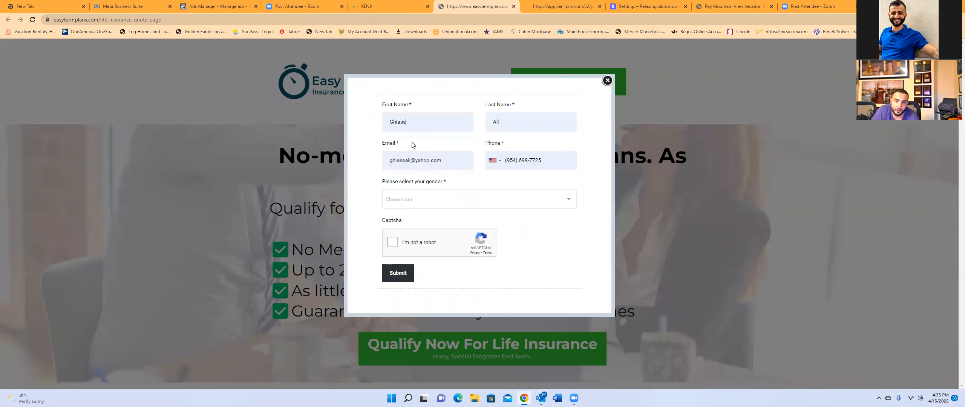
{"action": "left_click", "coordinate": [450, 203]}
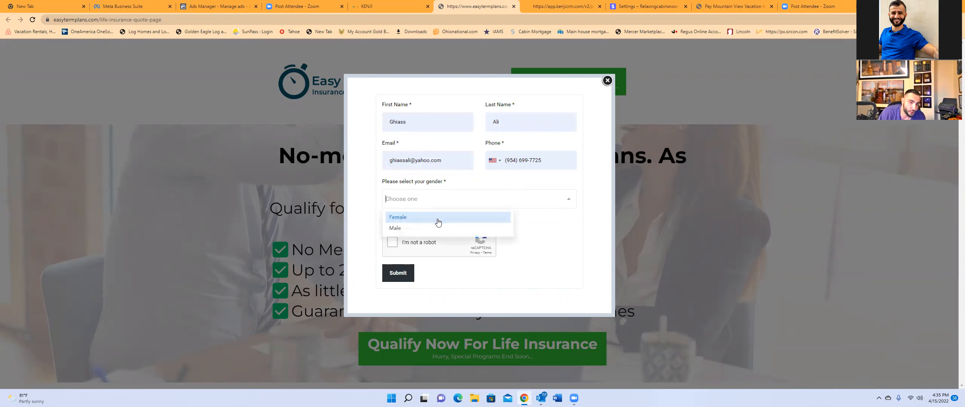
{"action": "left_click", "coordinate": [437, 217]}
{"action": "left_click", "coordinate": [391, 240]}
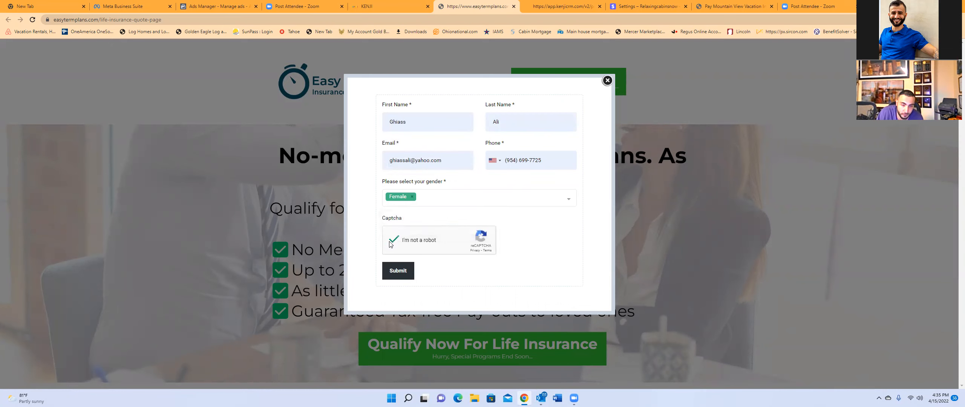
{"action": "left_click", "coordinate": [404, 272]}
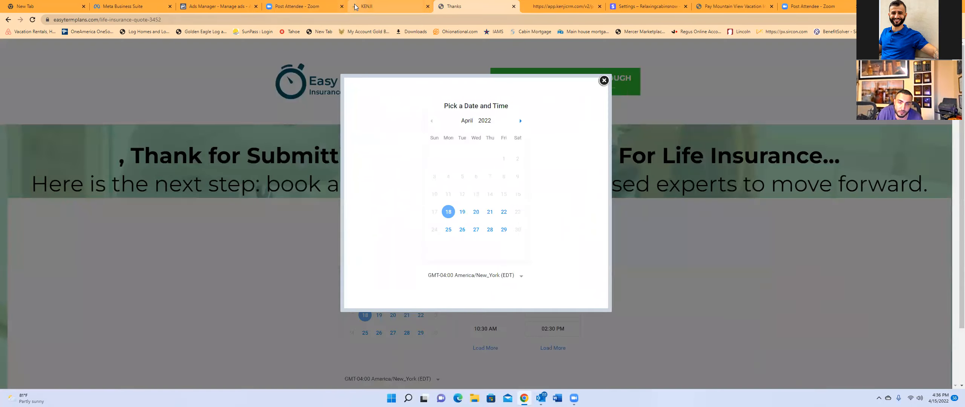
Return to KENJI and check the calendar and all conversations, reading the SMS thread and the appointment confirmation email.
{"action": "left_click", "coordinate": [358, 7]}
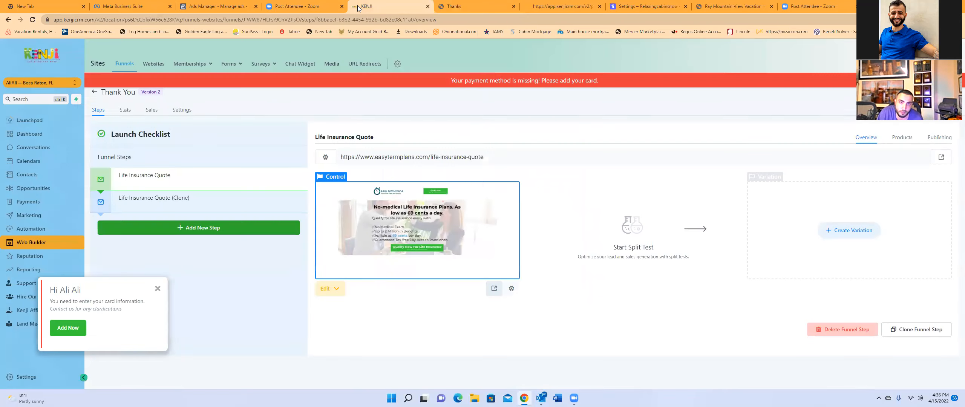
{"action": "left_click", "coordinate": [45, 150]}
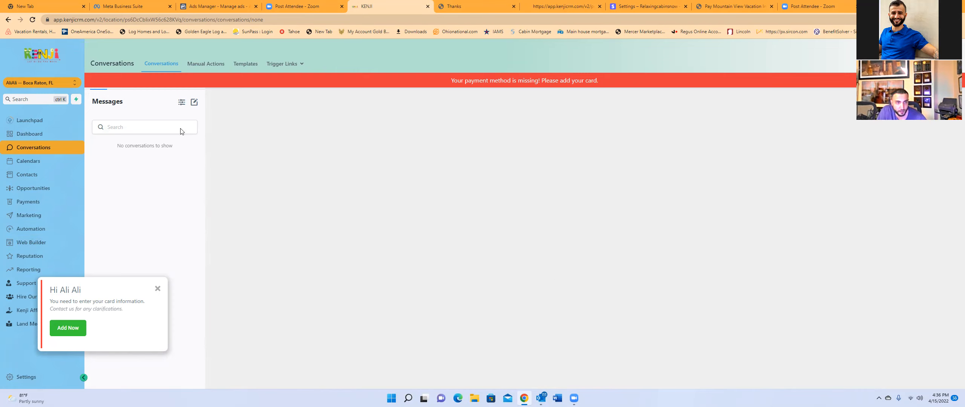
{"action": "left_click", "coordinate": [36, 164]}
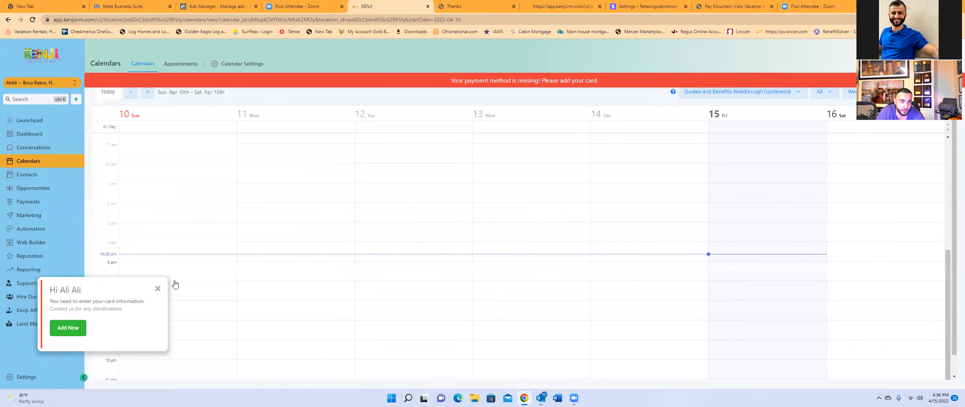
{"action": "left_click", "coordinate": [157, 289]}
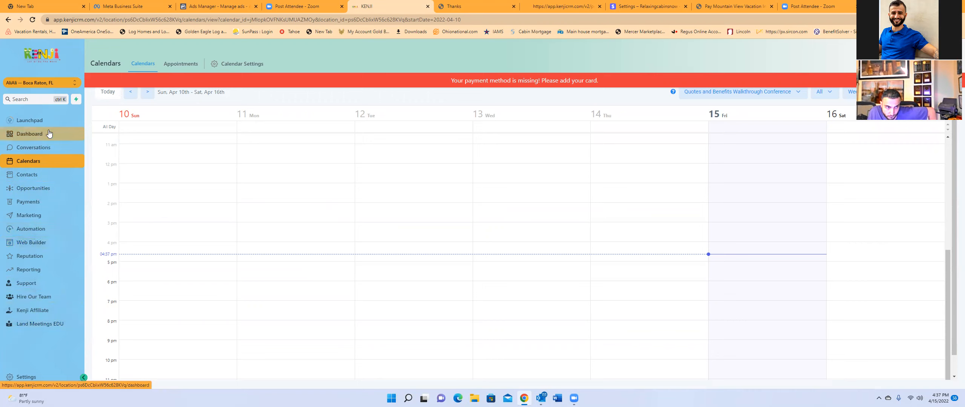
{"action": "left_click", "coordinate": [46, 149]}
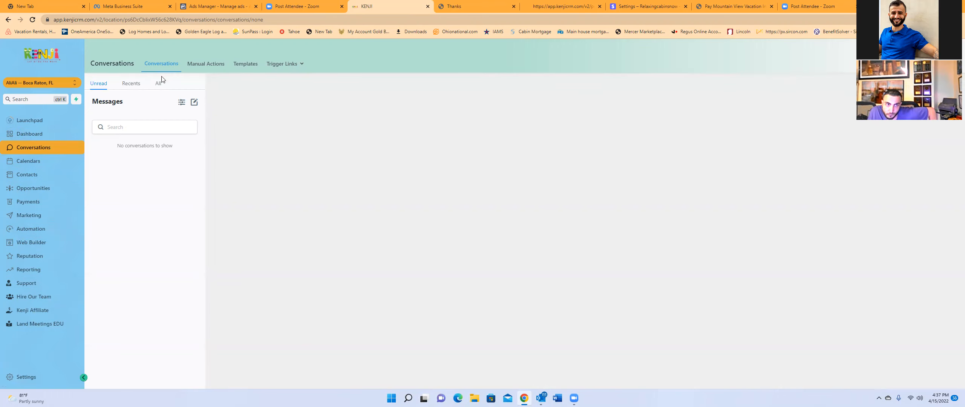
{"action": "left_click", "coordinate": [158, 83]}
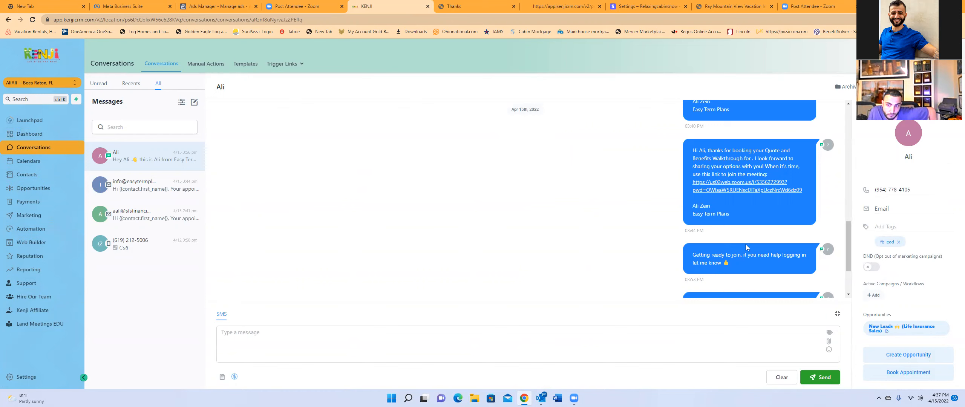
{"action": "scroll", "coordinate": [746, 245], "scroll_direction": "down", "scroll_amount": 2}
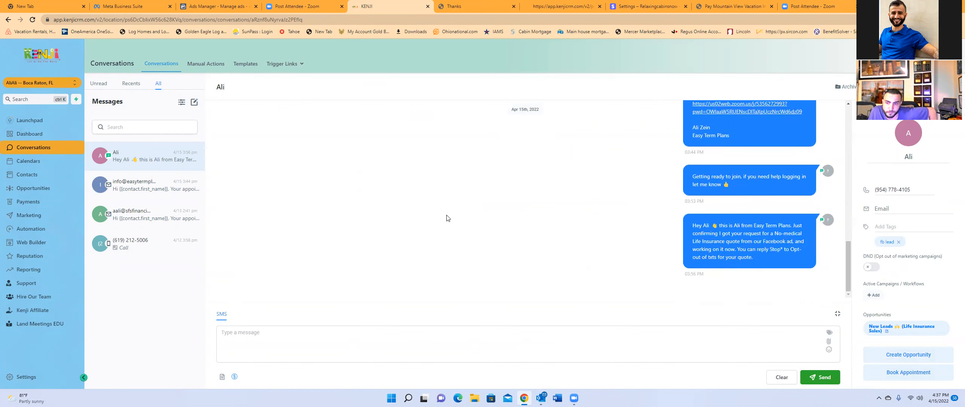
{"action": "left_click", "coordinate": [144, 183]}
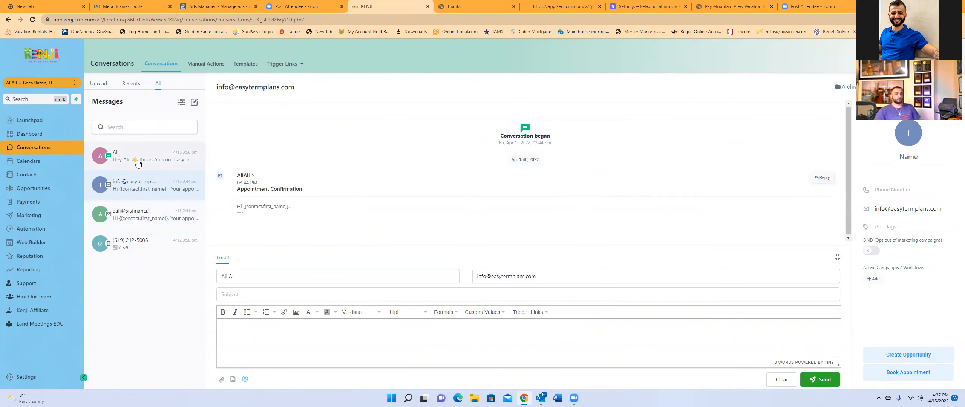
Open the Life Insurance Quote (Clone) step of the Thank You funnel.
{"action": "left_click", "coordinate": [63, 247]}
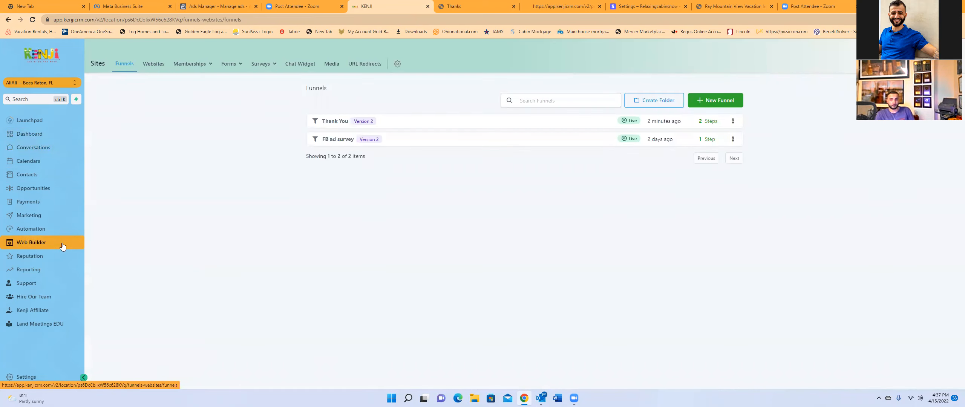
{"action": "left_click", "coordinate": [335, 121]}
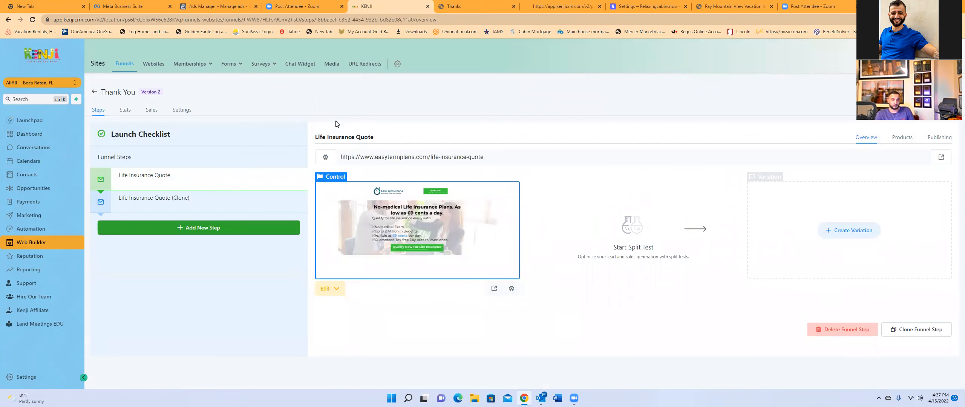
{"action": "left_click", "coordinate": [194, 211]}
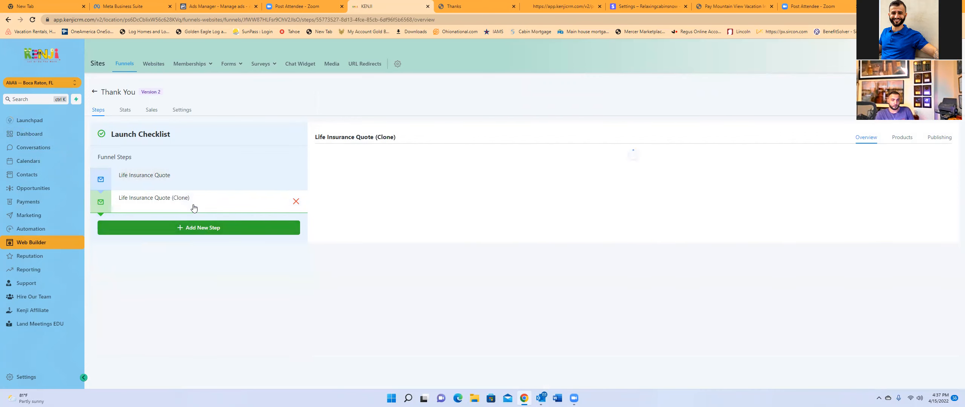
Try the User First Name custom value in an SMS draft of the most recent conversation, and clear the draft.
{"action": "left_click", "coordinate": [32, 148]}
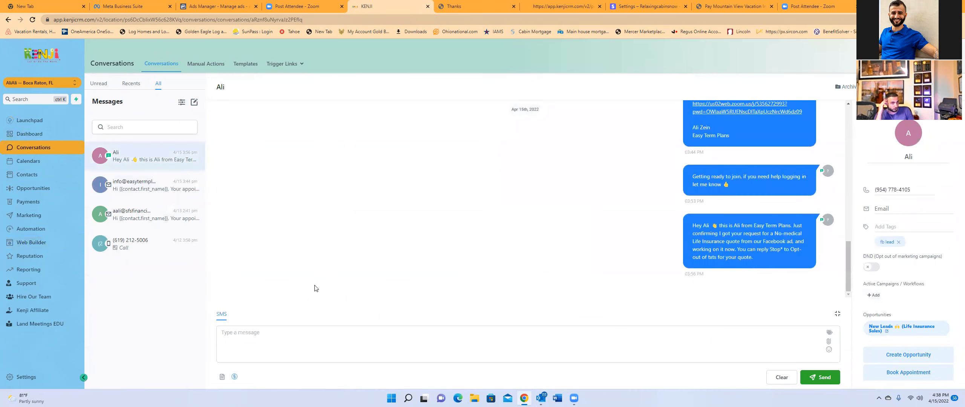
{"action": "left_click", "coordinate": [324, 338]}
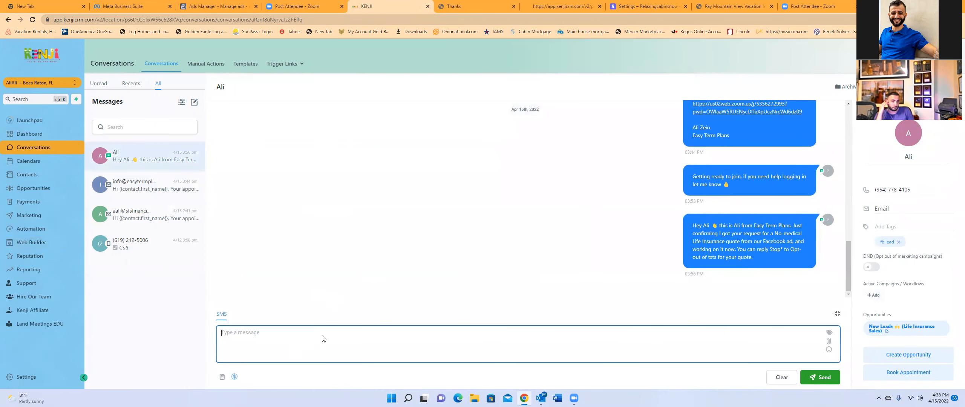
{"action": "left_click", "coordinate": [829, 332]}
{"action": "left_click", "coordinate": [790, 237]}
{"action": "left_click", "coordinate": [790, 248]}
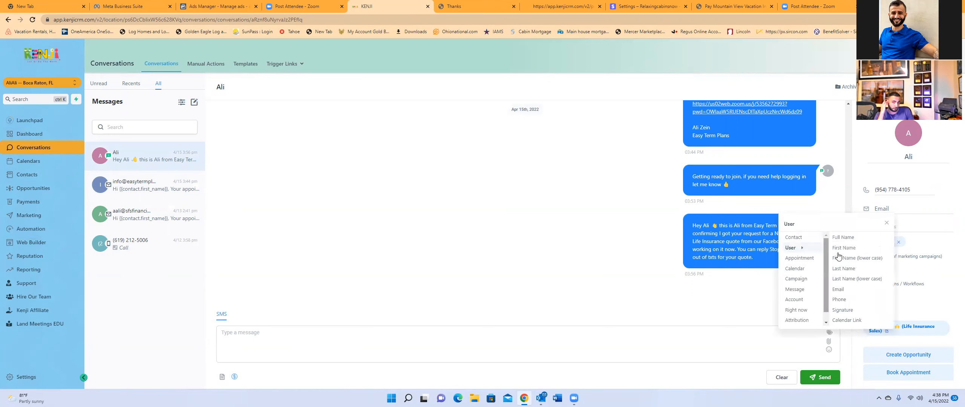
{"action": "left_click", "coordinate": [846, 248]}
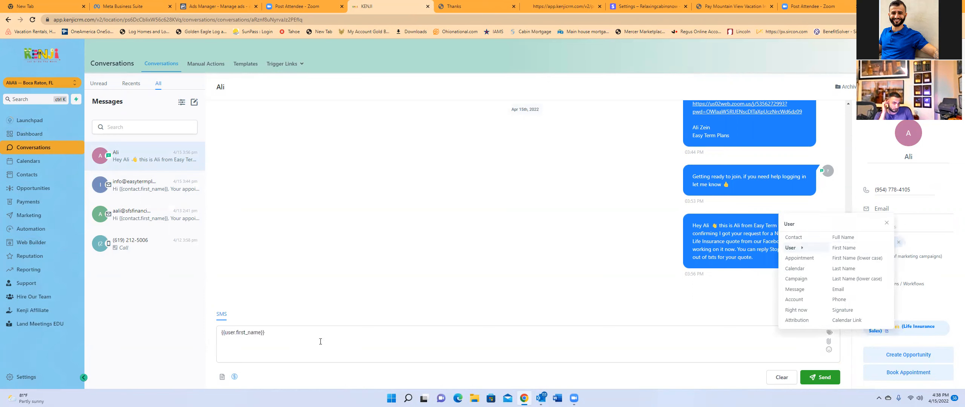
{"action": "triple_click", "coordinate": [277, 333]}
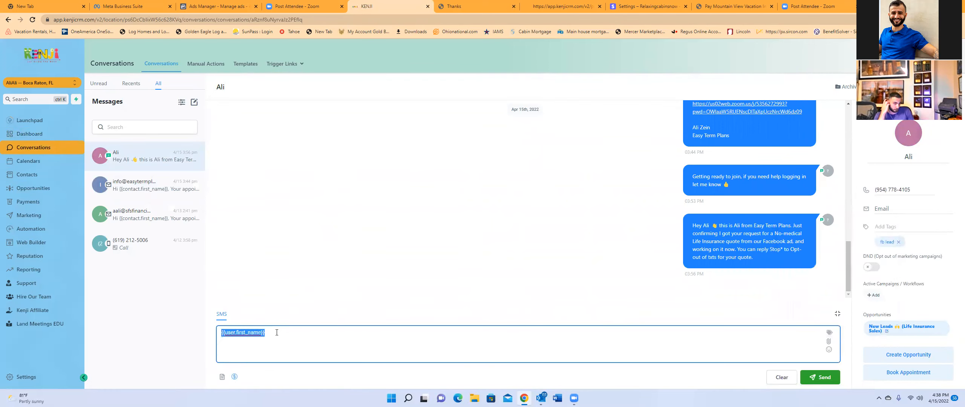
{"action": "key", "text": "BackSpace"}
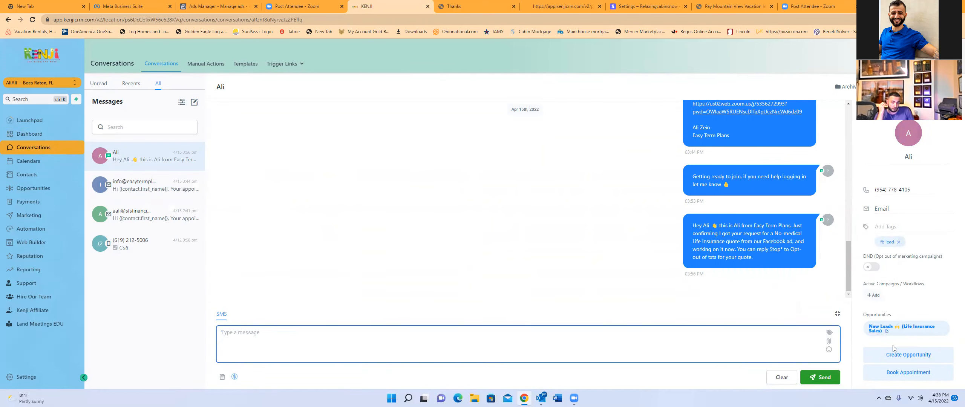
Insert the Contact First Name custom value into the SMS draft and copy the resulting {{contact.first_name}} tag.
{"action": "left_click", "coordinate": [829, 333]}
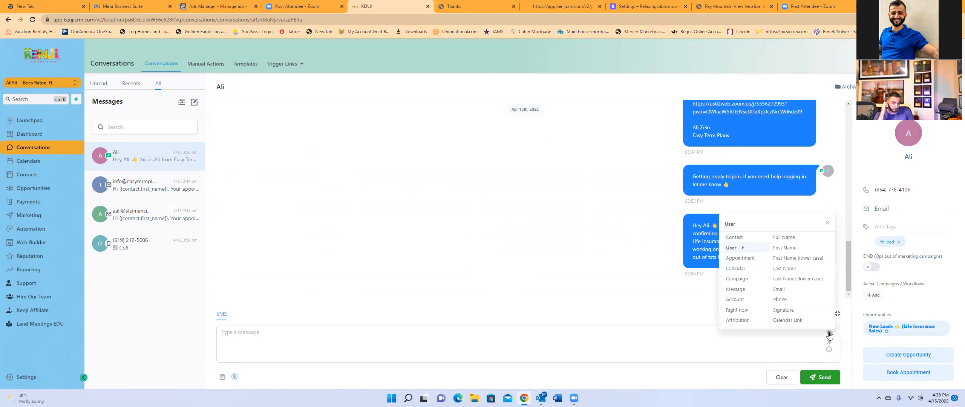
{"action": "left_click", "coordinate": [742, 238]}
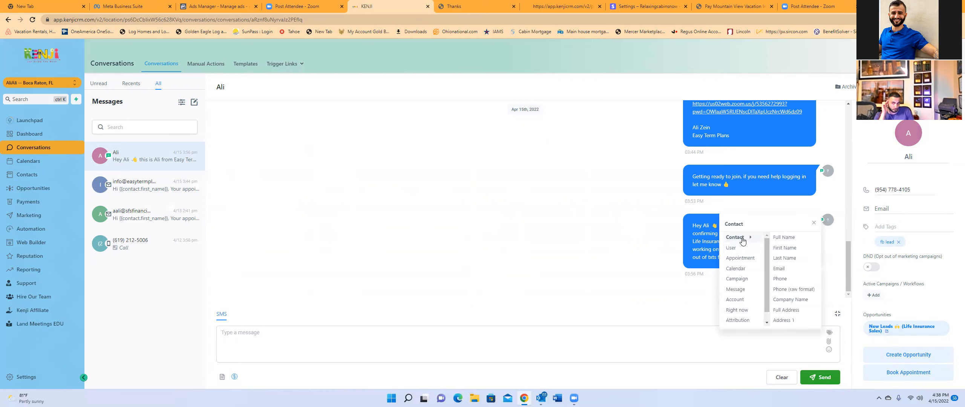
{"action": "left_click", "coordinate": [785, 248]}
{"action": "left_click", "coordinate": [785, 248]}
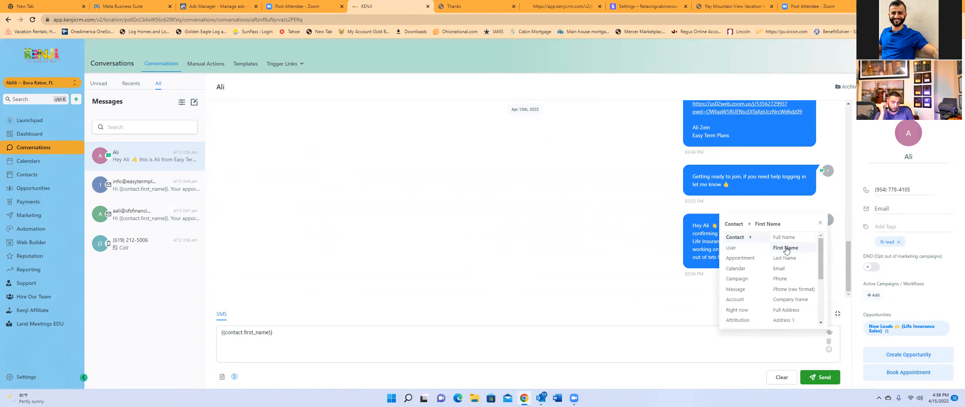
{"action": "triple_click", "coordinate": [280, 335]}
{"action": "key", "text": "ctrl+c"}
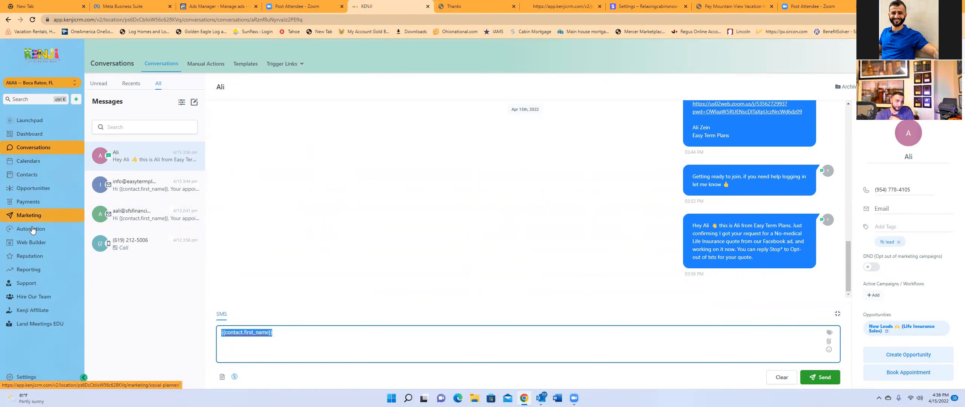
Open the Life Insurance Quote (Clone) page of the Thank You funnel in the page editor.
{"action": "left_click", "coordinate": [37, 241]}
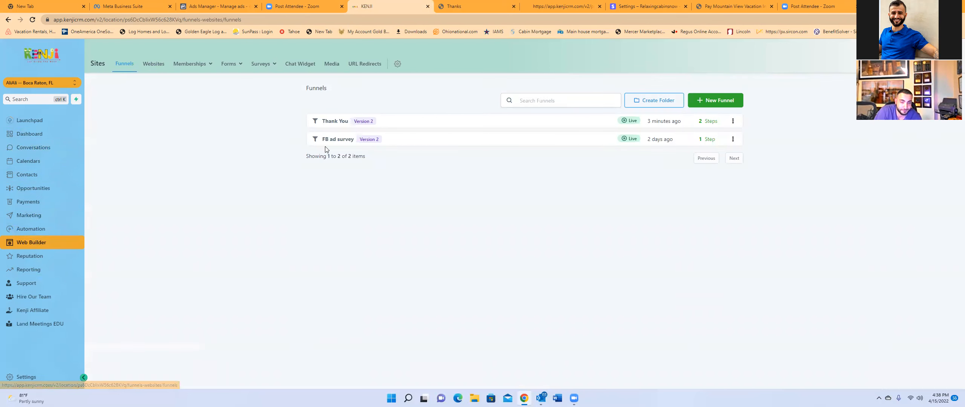
{"action": "left_click", "coordinate": [331, 122]}
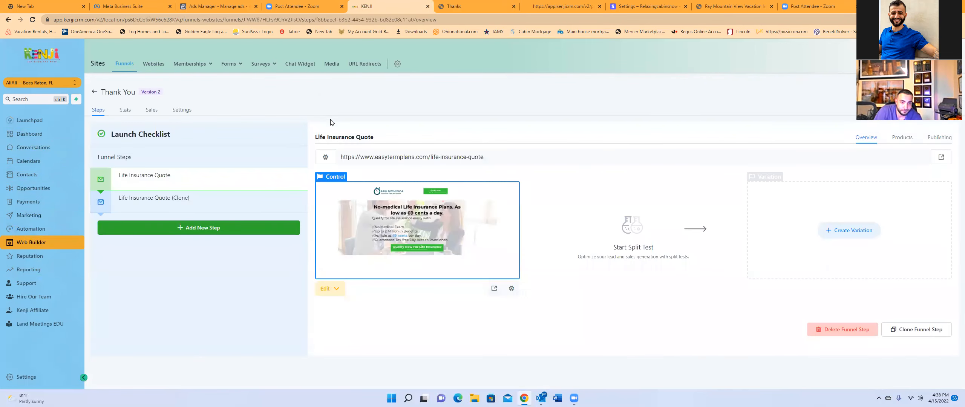
{"action": "left_click", "coordinate": [192, 209]}
{"action": "mouse_move", "coordinate": [324, 289]}
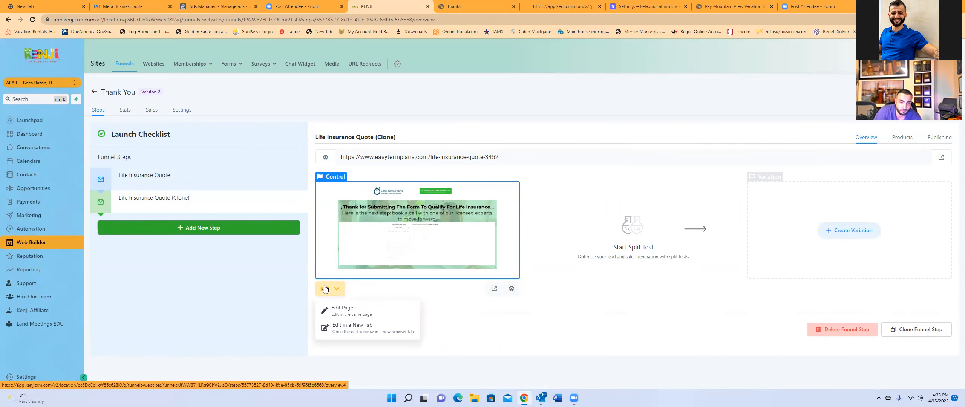
{"action": "left_click", "coordinate": [337, 316]}
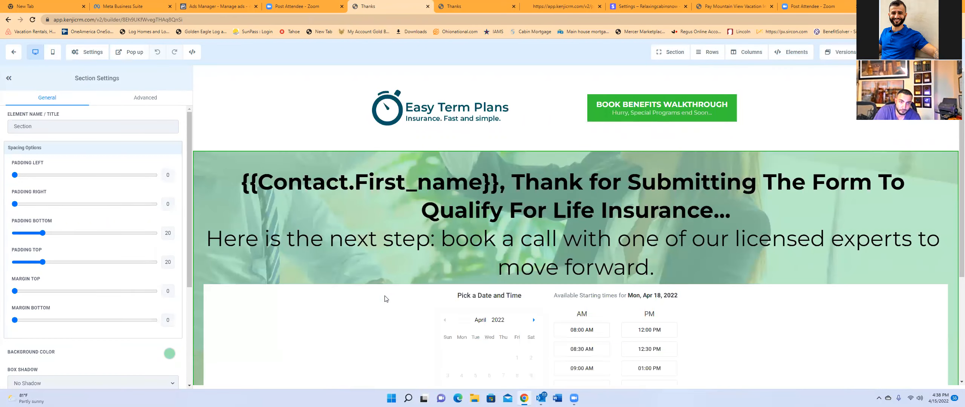
Replace the {{Contact.First_name}} tag at the start of the headline with the copied {{contact.first_name}} value.
{"action": "left_click", "coordinate": [499, 182]}
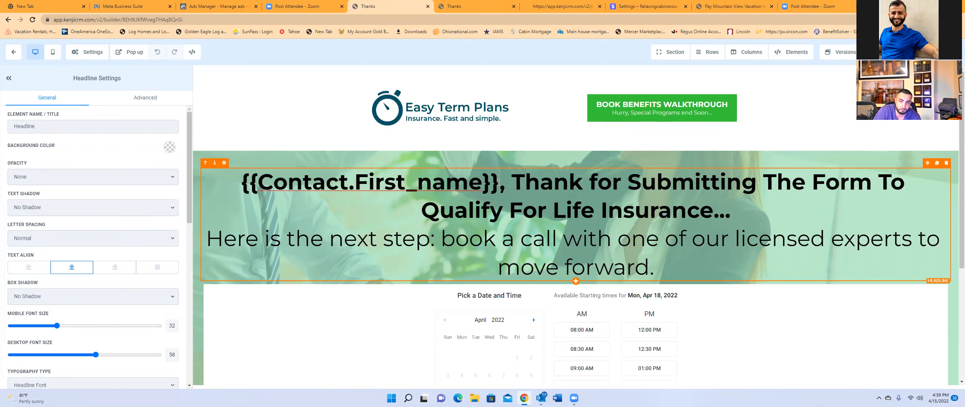
{"action": "key", "text": "shift+Left"}
{"action": "key", "text": "shift+Left"}
{"action": "key", "text": "shift+Left"}
{"action": "key", "text": "shift+Left"}
{"action": "key", "text": "shift+Left"}
{"action": "key", "text": "shift+Left"}
{"action": "key", "text": "shift+Left"}
{"action": "key", "text": "shift+Left"}
{"action": "key", "text": "shift+Left"}
{"action": "key", "text": "shift+Left"}
{"action": "key", "text": "shift+Left"}
{"action": "key", "text": "shift+Left"}
{"action": "key", "text": "shift+Left"}
{"action": "key", "text": "shift+Left"}
{"action": "key", "text": "shift+Left"}
{"action": "key", "text": "shift+Left"}
{"action": "key", "text": "shift+Left"}
{"action": "key", "text": "shift+Left"}
{"action": "key", "text": "shift+Left"}
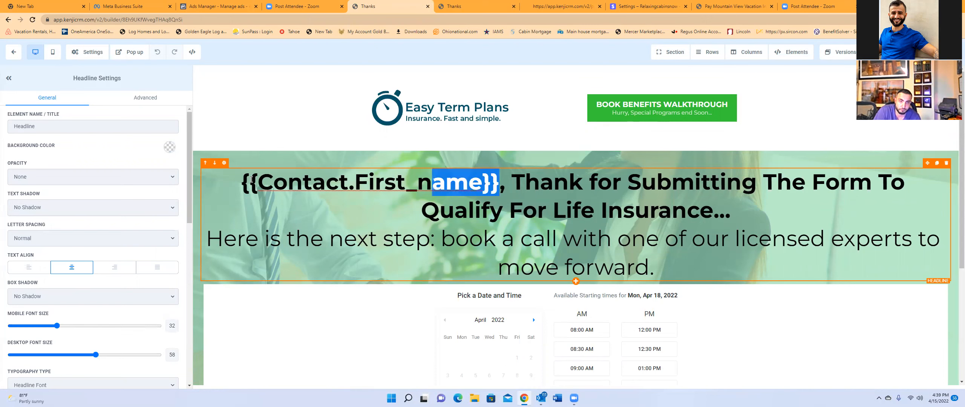
{"action": "key", "text": "shift+Left"}
{"action": "key", "text": "shift+Left"}
{"action": "key", "text": "shift+Left"}
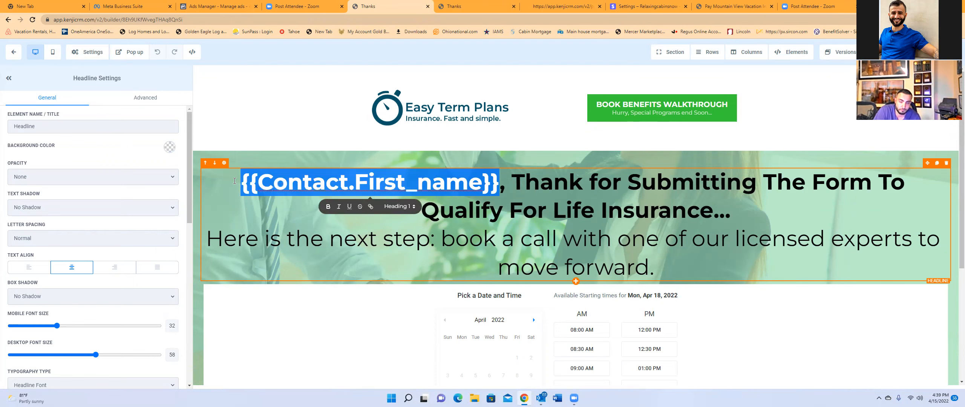
{"action": "key", "text": "ctrl+v"}
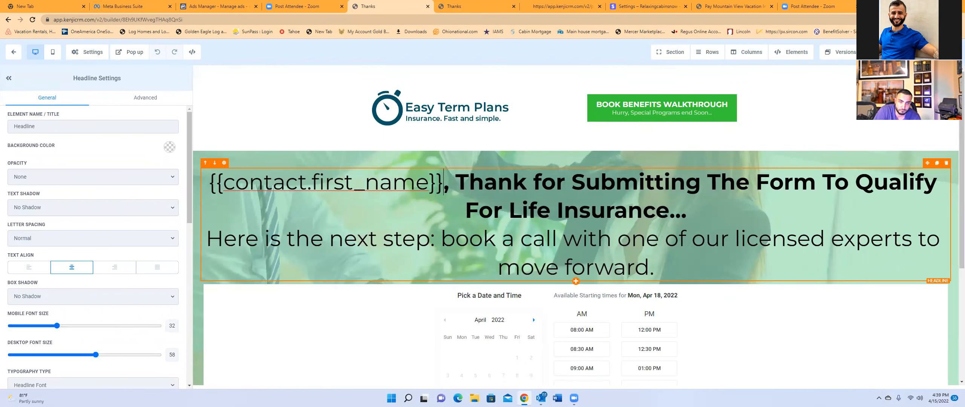
{"action": "left_click", "coordinate": [936, 52]}
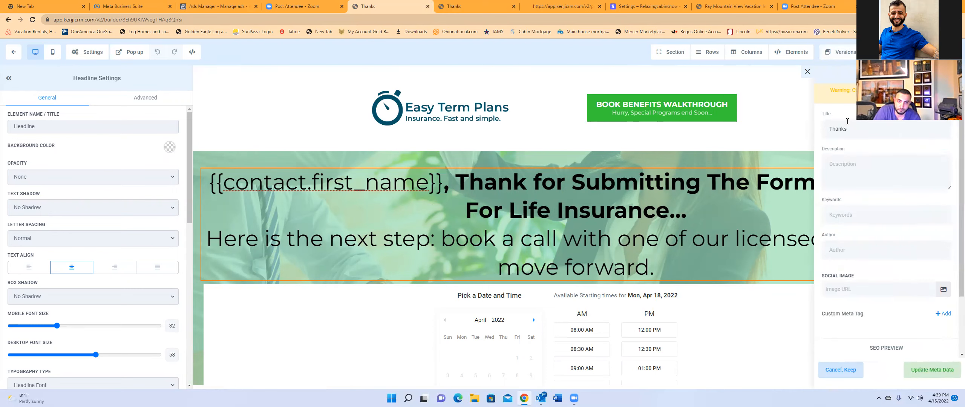
{"action": "left_click", "coordinate": [807, 73]}
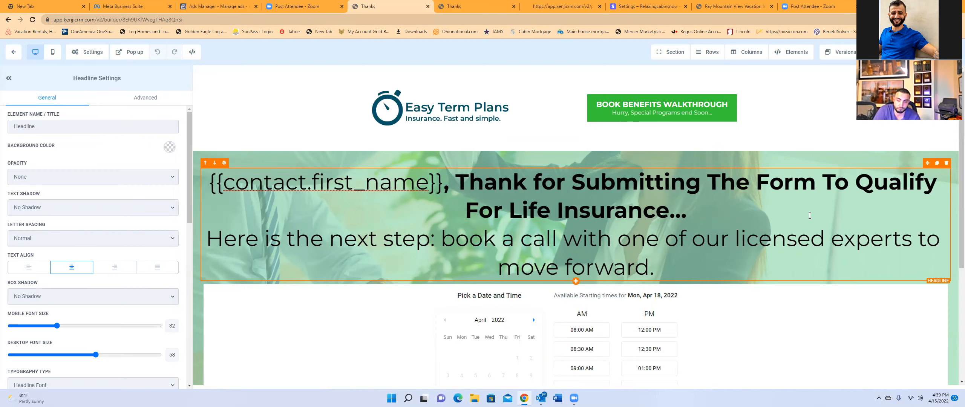
Reload the live thank-you page to check the headline's personalization, and return to the page editor.
{"action": "left_click", "coordinate": [459, 10]}
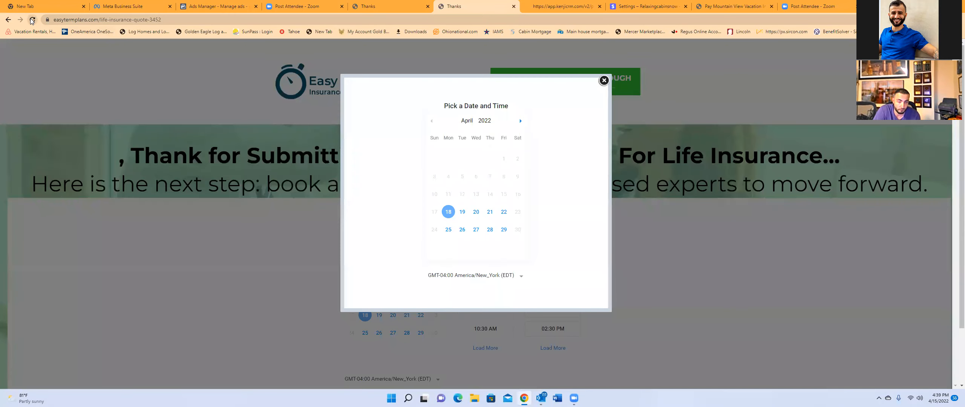
{"action": "left_click", "coordinate": [32, 20]}
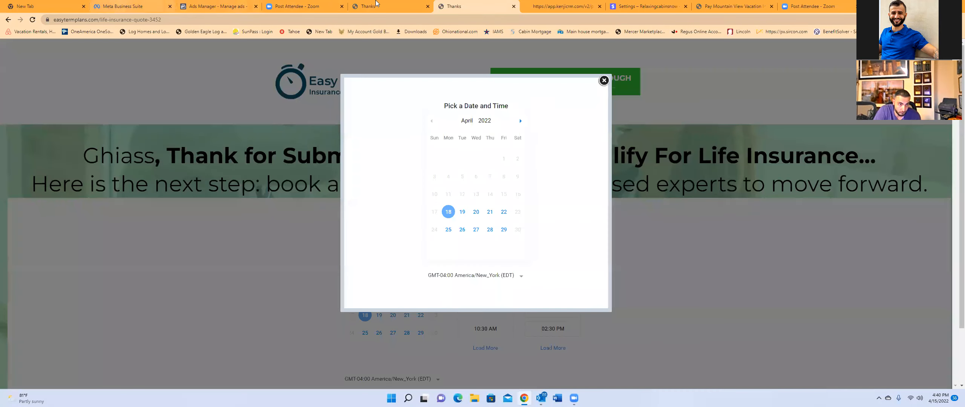
{"action": "left_click", "coordinate": [375, 8]}
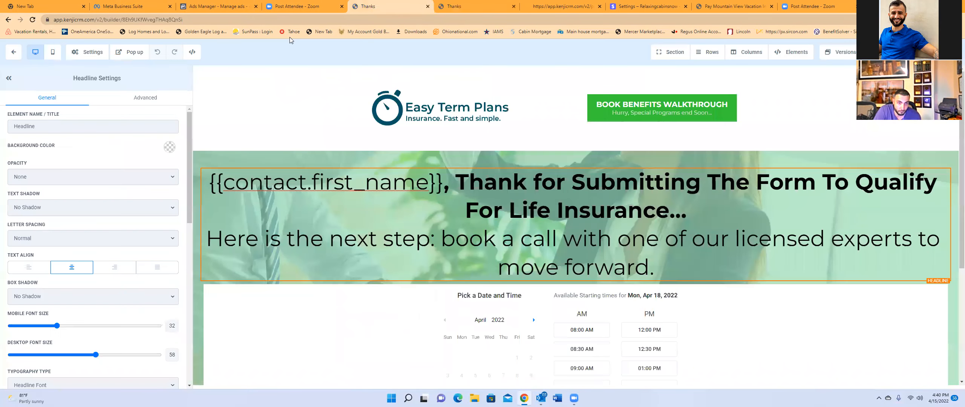
Insert "You" after "Thank" in the headline so it reads "Thank You for Submitting The Form", and leave the page editor.
{"action": "left_click", "coordinate": [525, 181]}
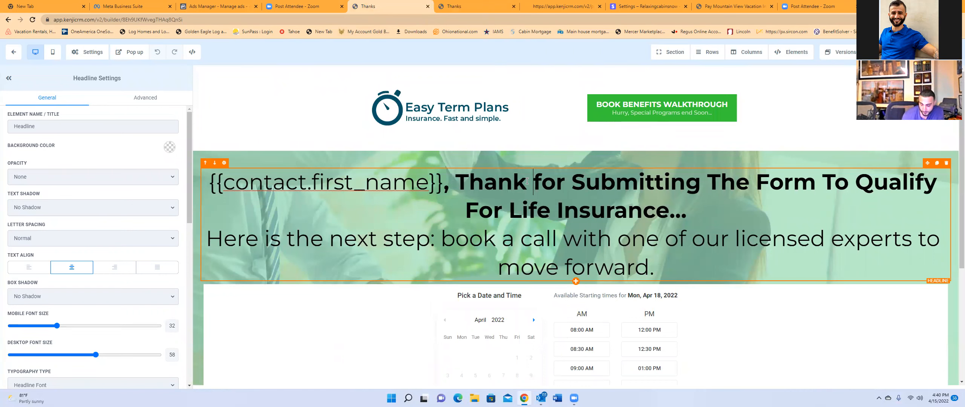
{"action": "type", "text": "Y"}
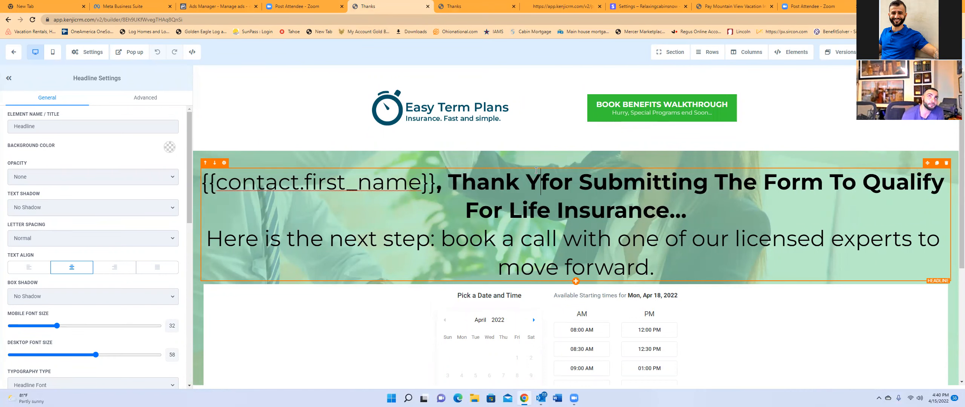
{"action": "type", "text": "ou"}
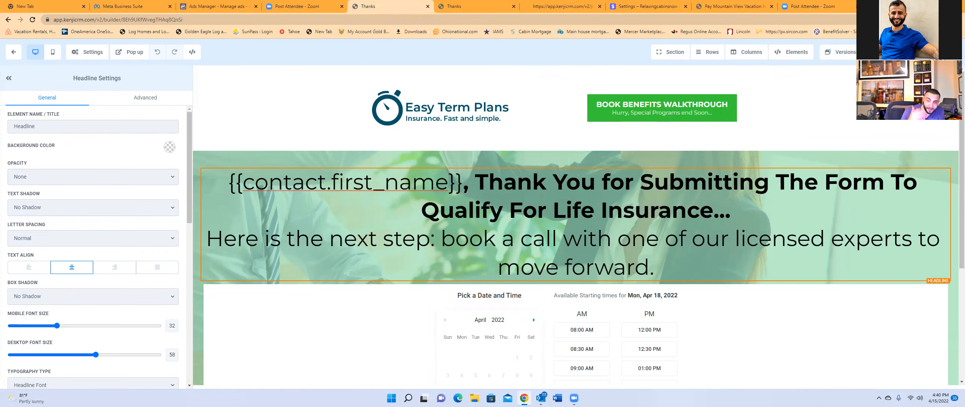
{"action": "left_click", "coordinate": [19, 57]}
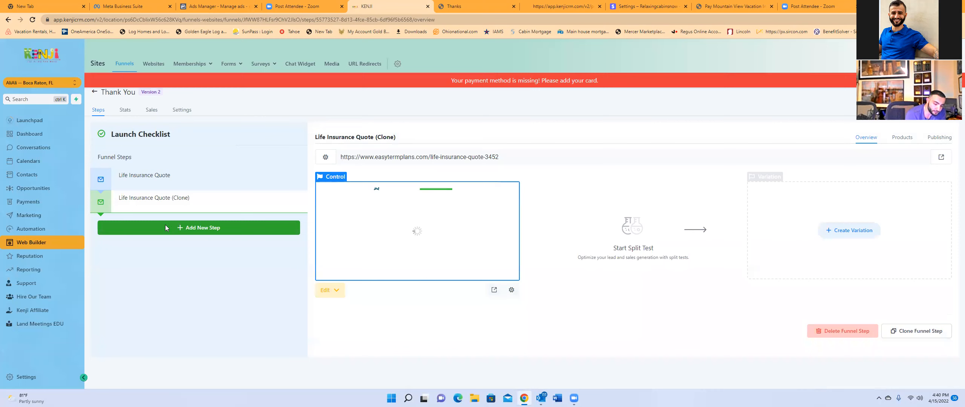
Open the SMS Follow Up action of the Facebook leads coming automation workflow.
{"action": "left_click", "coordinate": [33, 230]}
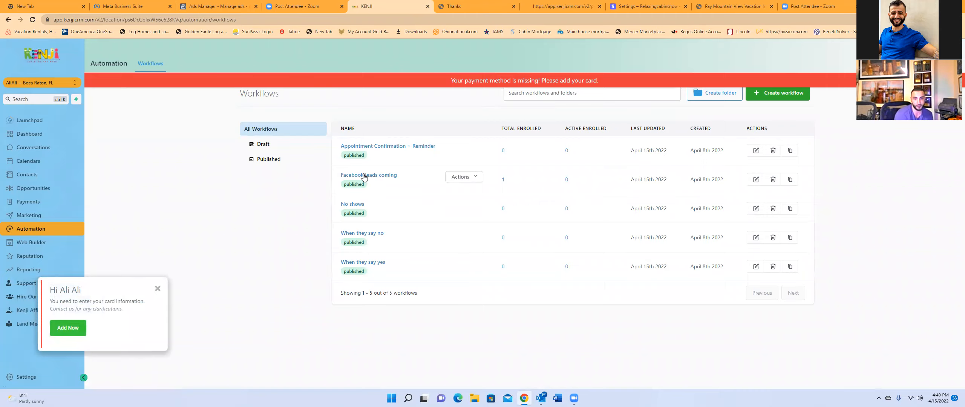
{"action": "left_click", "coordinate": [362, 176]}
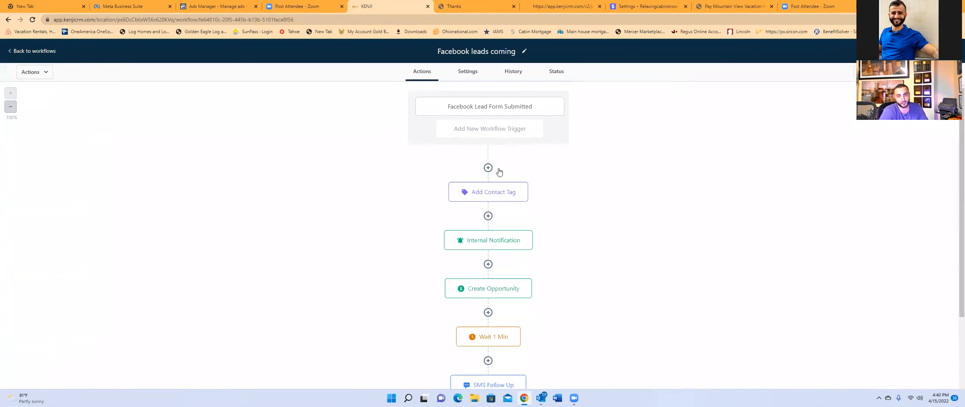
{"action": "scroll", "coordinate": [493, 305], "scroll_direction": "down", "scroll_amount": 2}
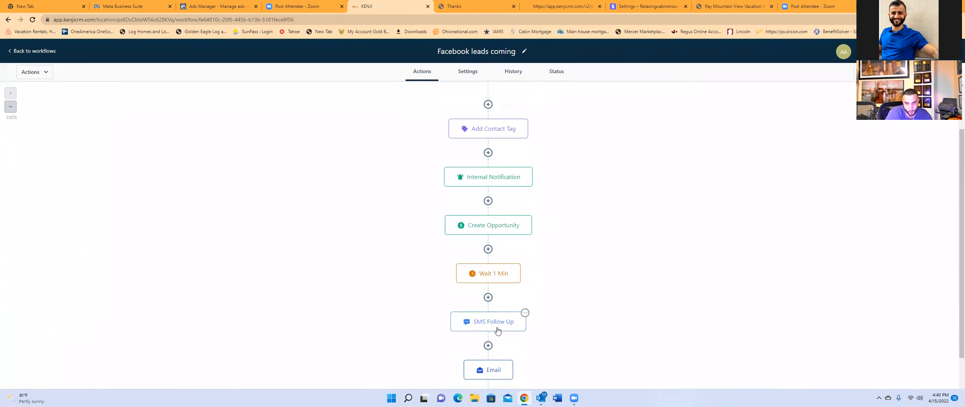
{"action": "left_click", "coordinate": [498, 331]}
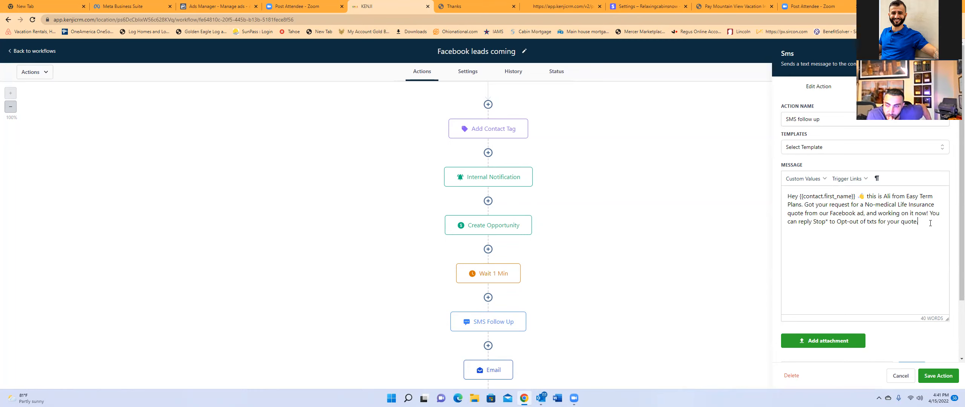
Remove "No-medical" before "Life Insurance quote" in the follow-up SMS message, save the action and leave the workflow.
{"action": "left_click", "coordinate": [895, 203]}
{"action": "key", "text": "BackSpace"}
{"action": "key", "text": "BackSpace"}
{"action": "key", "text": "BackSpace"}
{"action": "key", "text": "BackSpace"}
{"action": "key", "text": "BackSpace"}
{"action": "key", "text": "BackSpace"}
{"action": "key", "text": "BackSpace"}
{"action": "key", "text": "BackSpace"}
{"action": "key", "text": "BackSpace"}
{"action": "key", "text": "BackSpace"}
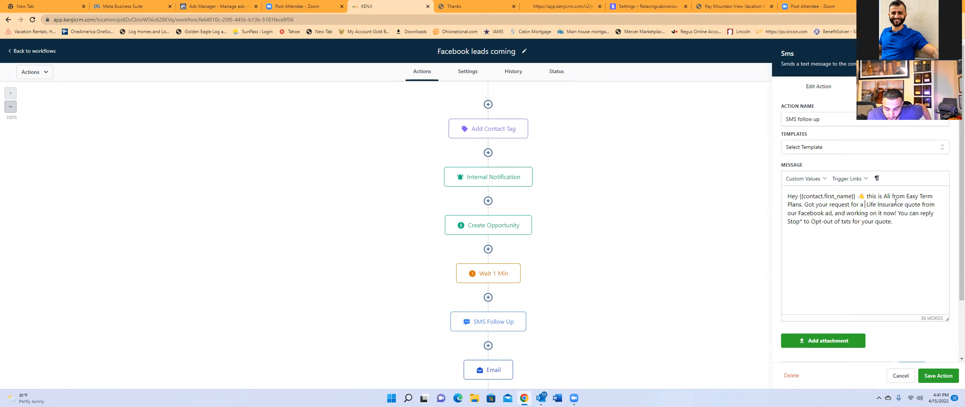
{"action": "key", "text": "BackSpace"}
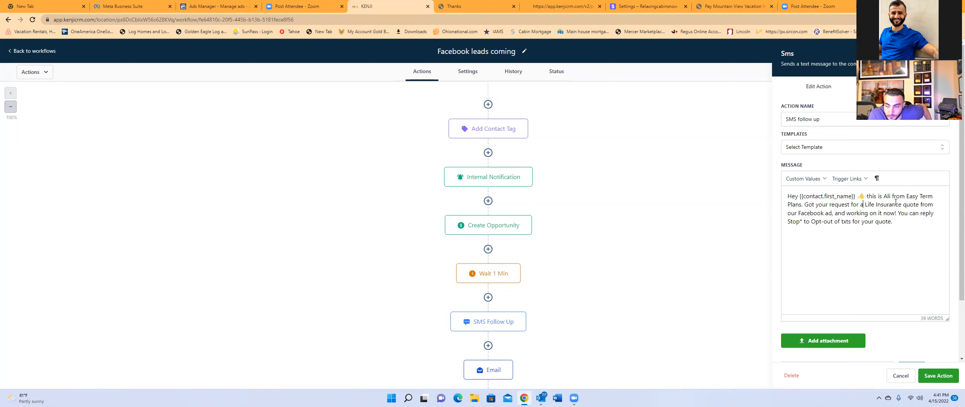
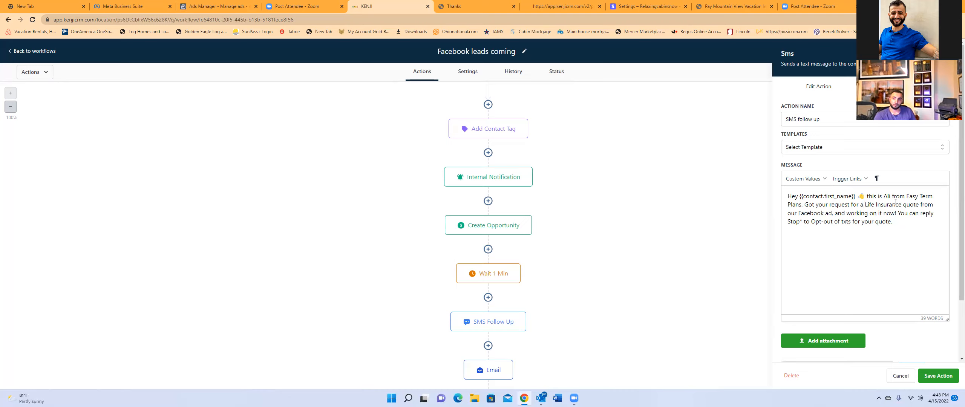
{"action": "left_click", "coordinate": [939, 376]}
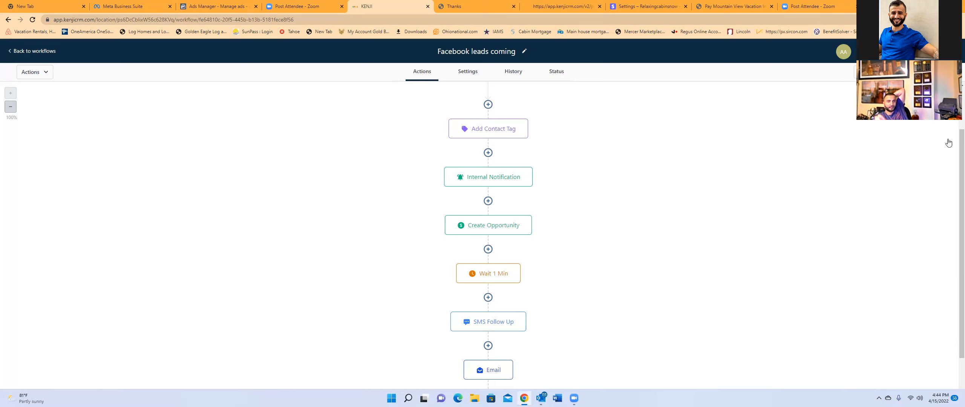
{"action": "left_click", "coordinate": [40, 53]}
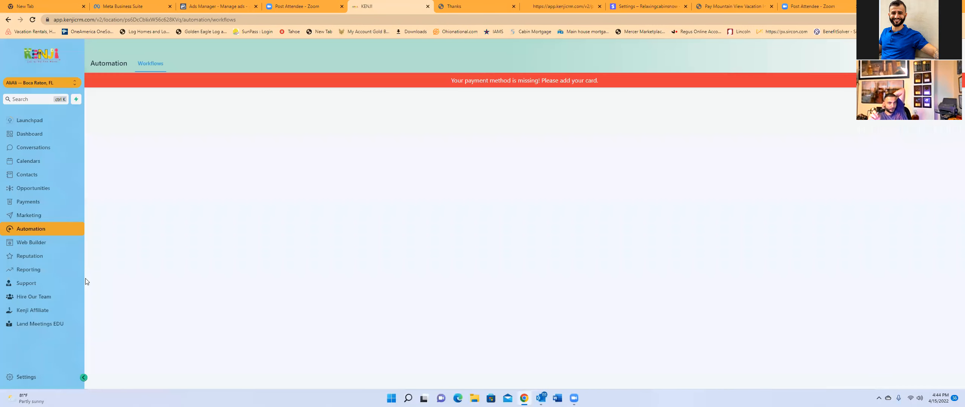
Open the Quotes and Benefits Walkthrough Conference calendar for editing from the calendar settings.
{"action": "left_click", "coordinate": [38, 371]}
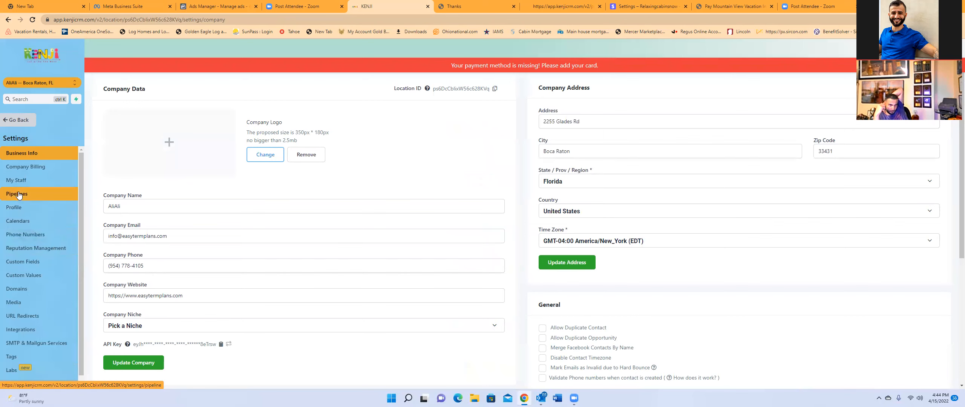
{"action": "left_click", "coordinate": [20, 222]}
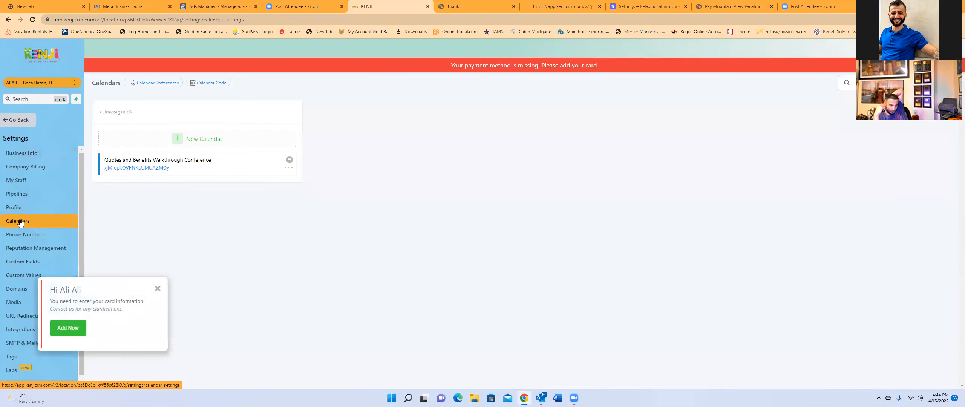
{"action": "left_click", "coordinate": [289, 167]}
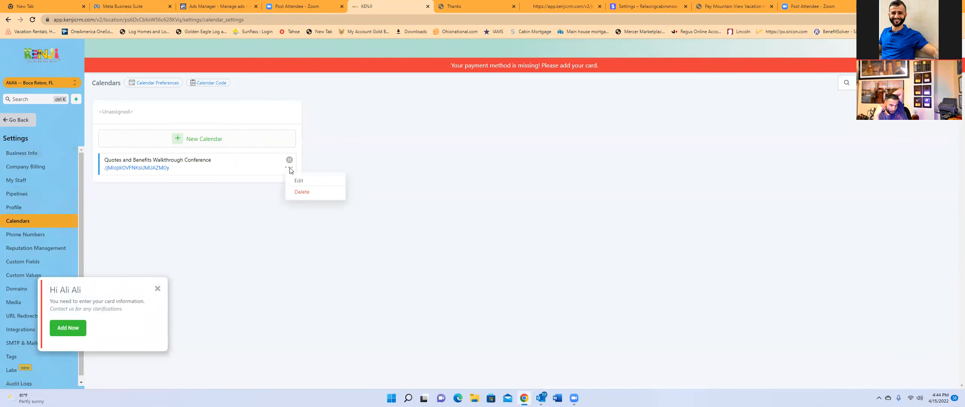
{"action": "left_click", "coordinate": [298, 181]}
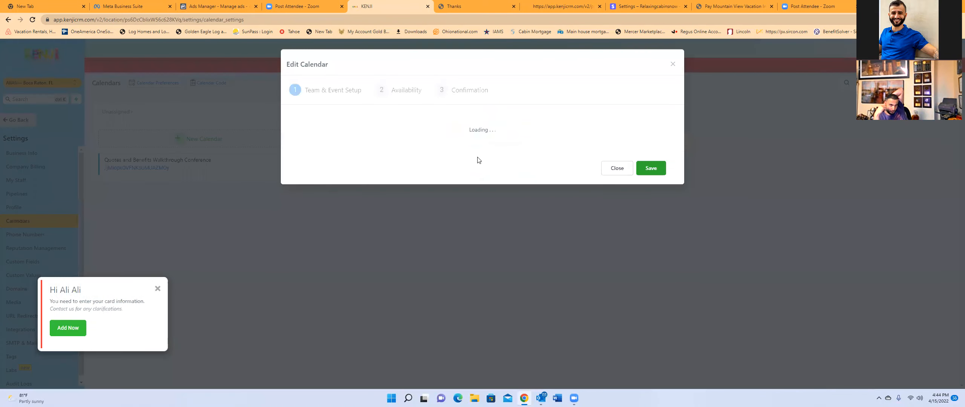
Set the calendar's sync option to Two way, save the team and event setup, and close the calendar editor.
{"action": "scroll", "coordinate": [345, 330], "scroll_direction": "down", "scroll_amount": 1}
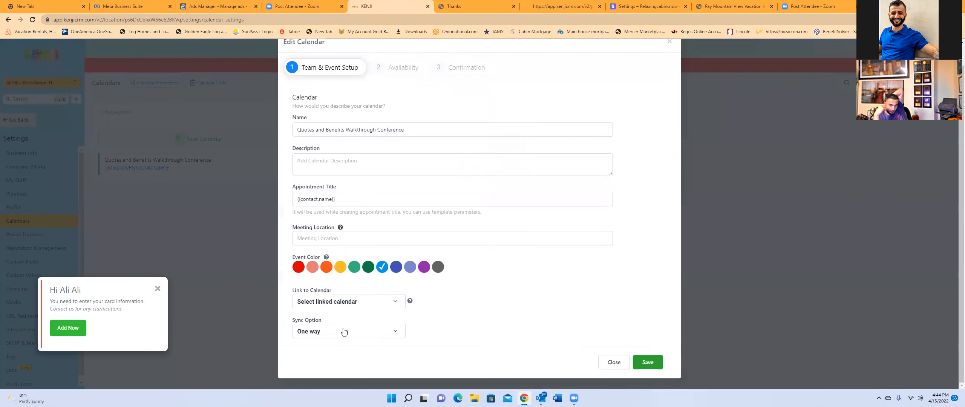
{"action": "left_click", "coordinate": [344, 331]}
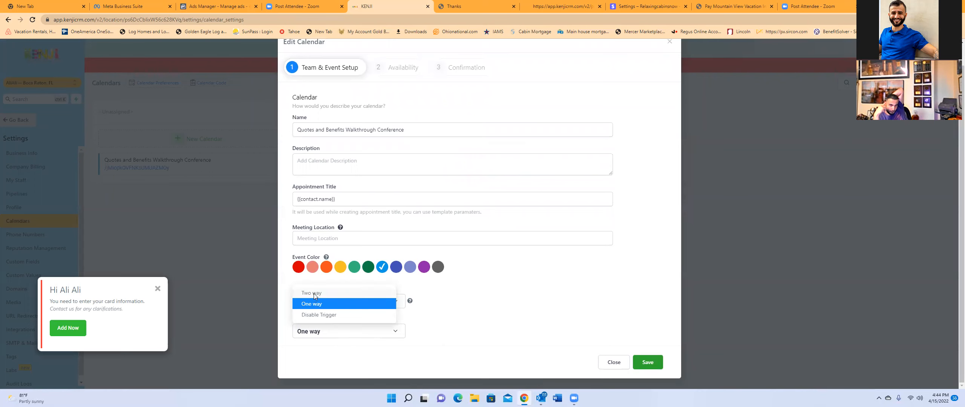
{"action": "left_click", "coordinate": [313, 293]}
{"action": "left_click", "coordinate": [348, 304]}
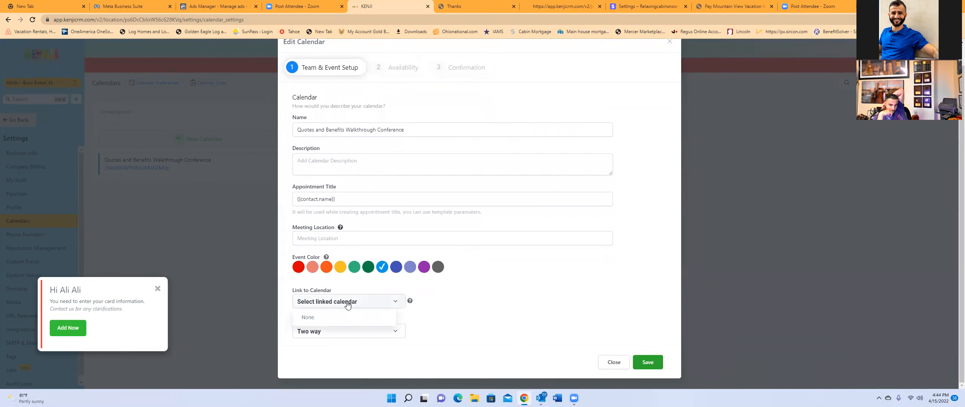
{"action": "left_click", "coordinate": [648, 362]}
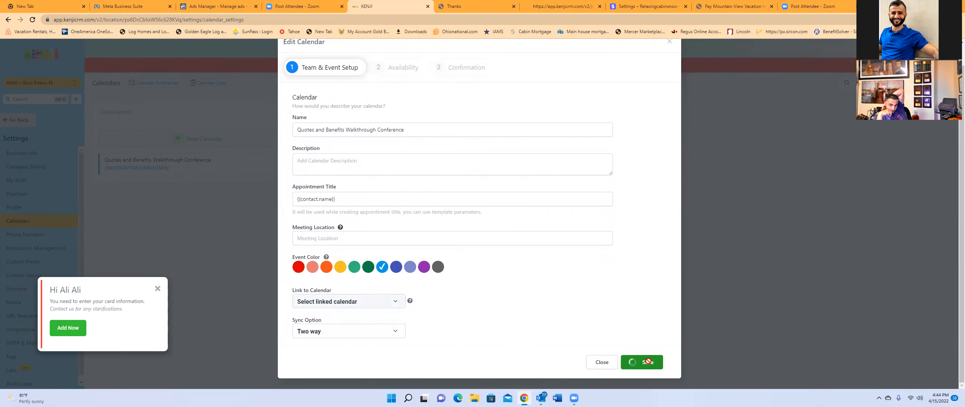
{"action": "left_click", "coordinate": [156, 289]}
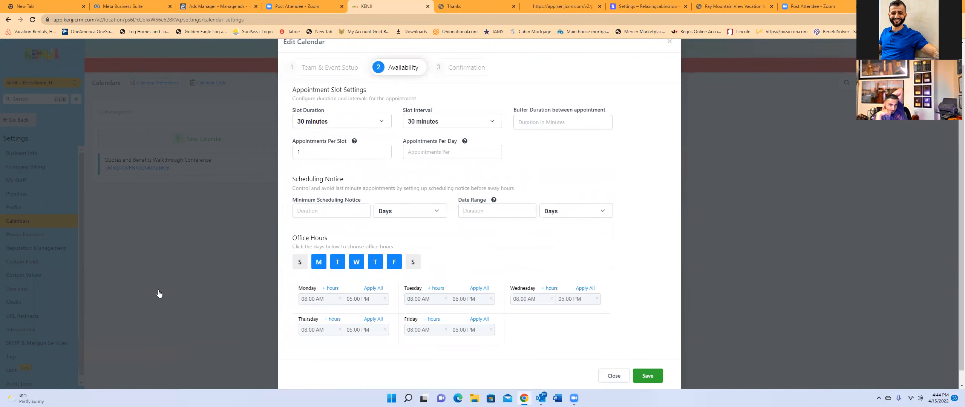
{"action": "left_click", "coordinate": [614, 376]}
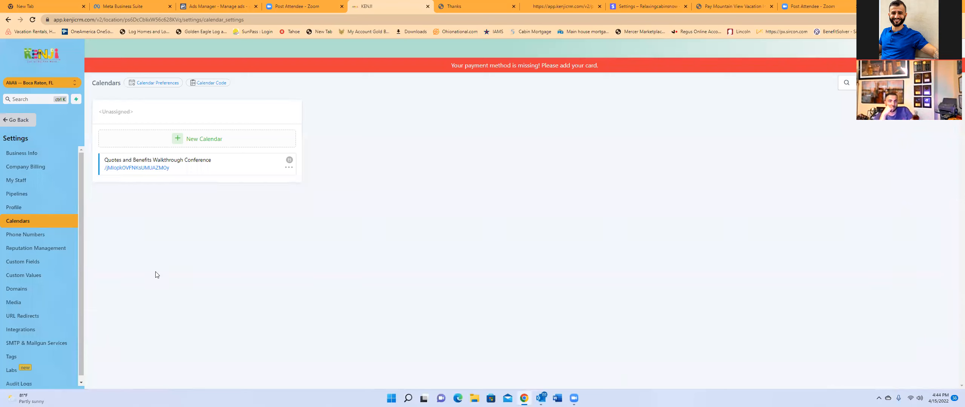
Open the staff member's user calendar configuration in the staff settings.
{"action": "left_click", "coordinate": [18, 182]}
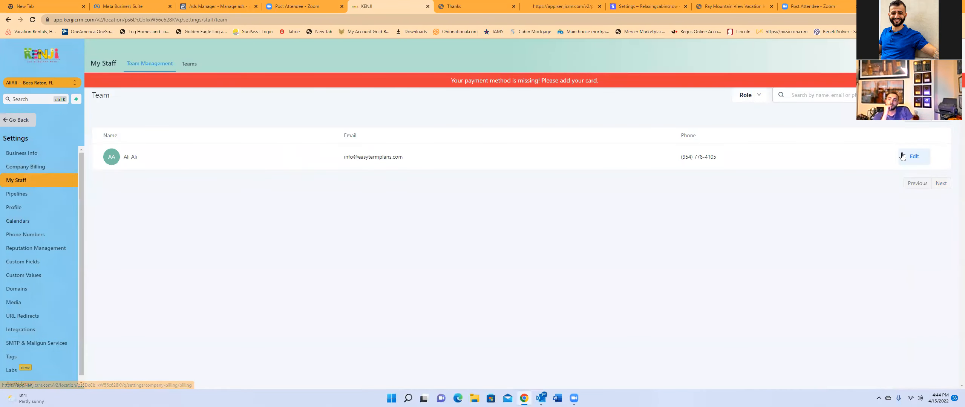
{"action": "left_click", "coordinate": [904, 157]}
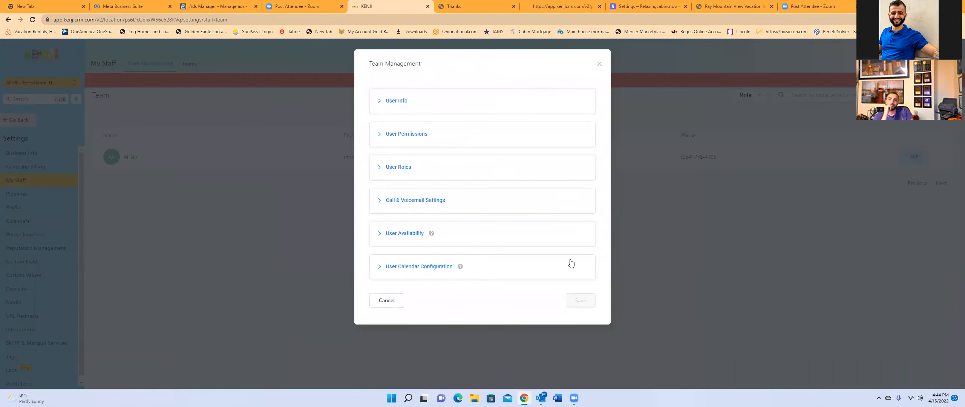
{"action": "left_click", "coordinate": [426, 268]}
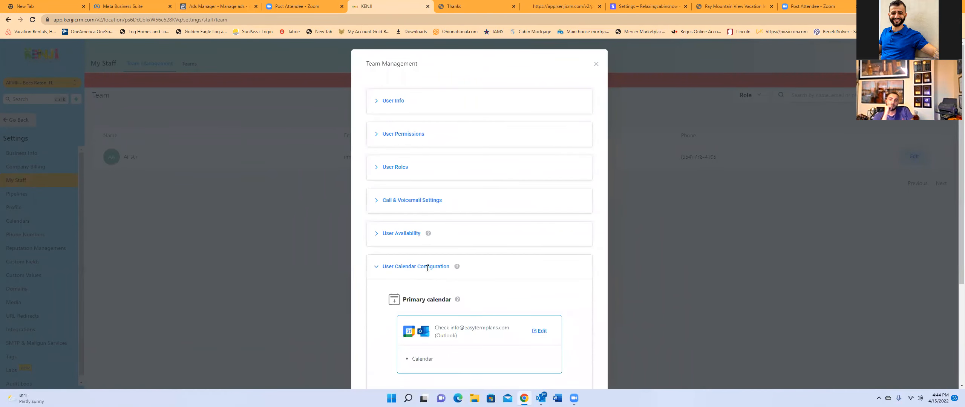
{"action": "scroll", "coordinate": [478, 338], "scroll_direction": "down", "scroll_amount": 2}
{"action": "scroll", "coordinate": [478, 339], "scroll_direction": "down", "scroll_amount": 1}
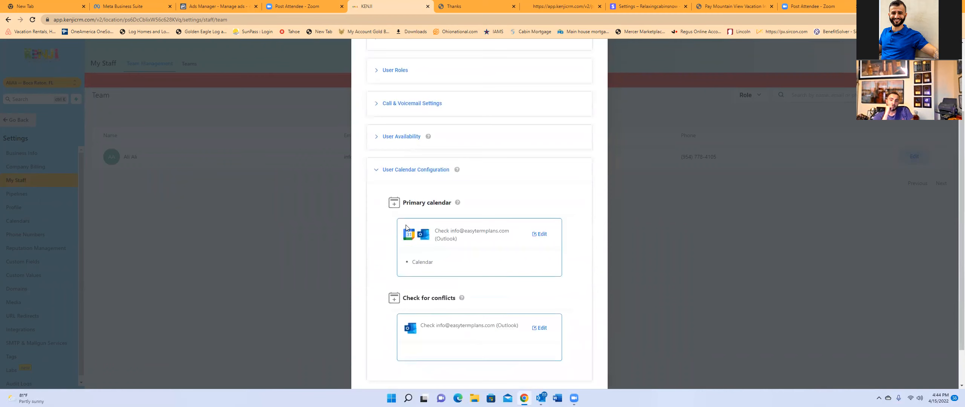
Set the primary Outlook calendar to the one carrying the owner's name and save the sync settings.
{"action": "left_click", "coordinate": [542, 237]}
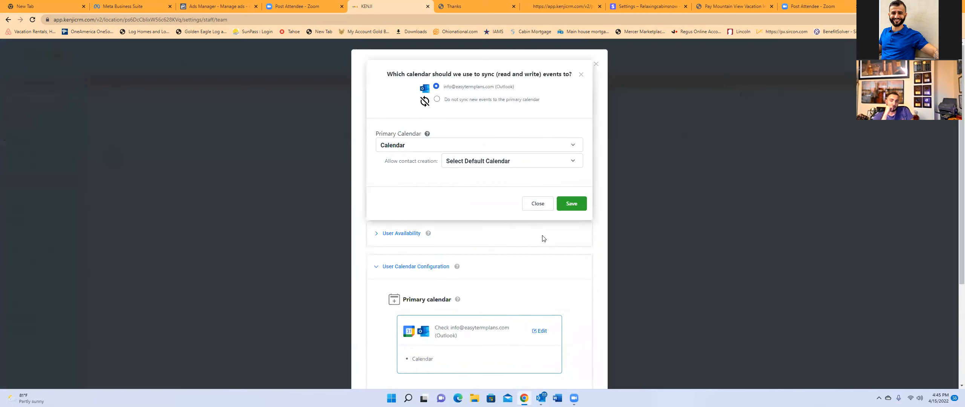
{"action": "left_click", "coordinate": [427, 145]}
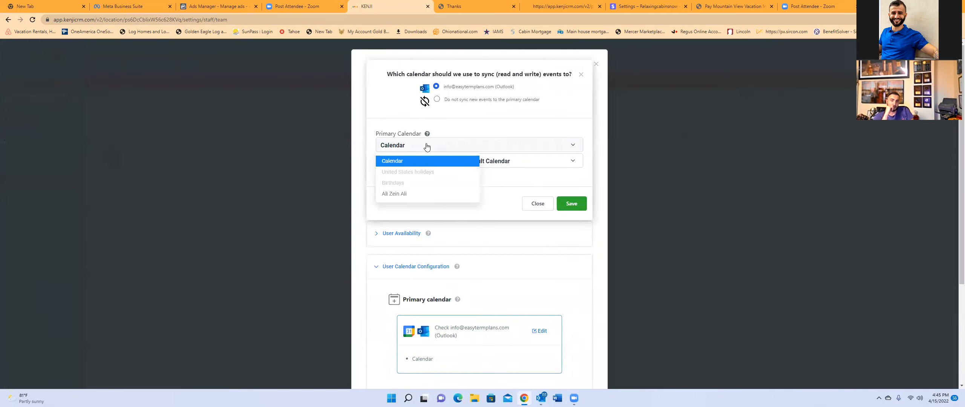
{"action": "left_click", "coordinate": [400, 195]}
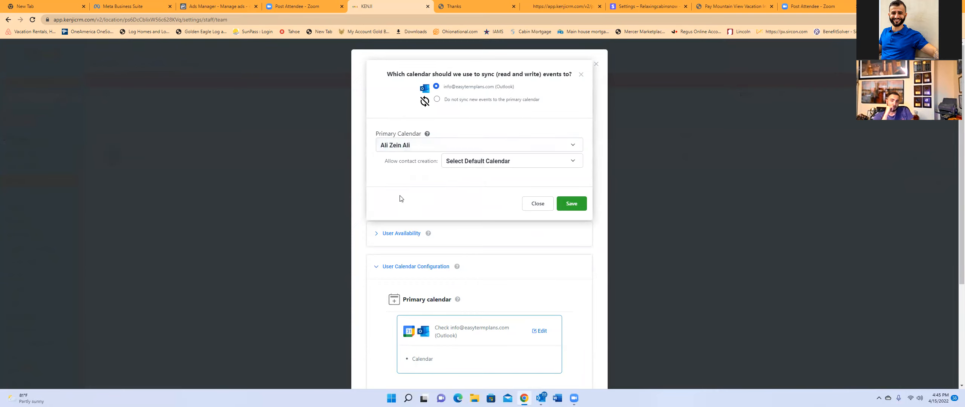
{"action": "left_click", "coordinate": [501, 166]}
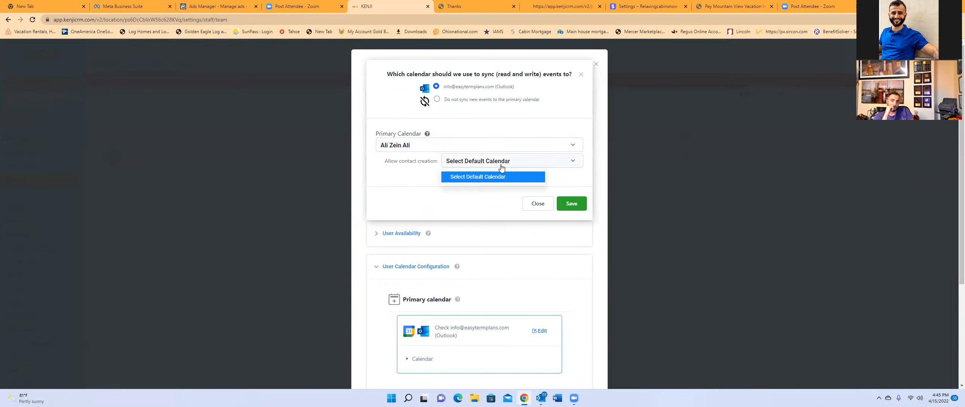
{"action": "left_click", "coordinate": [492, 179]}
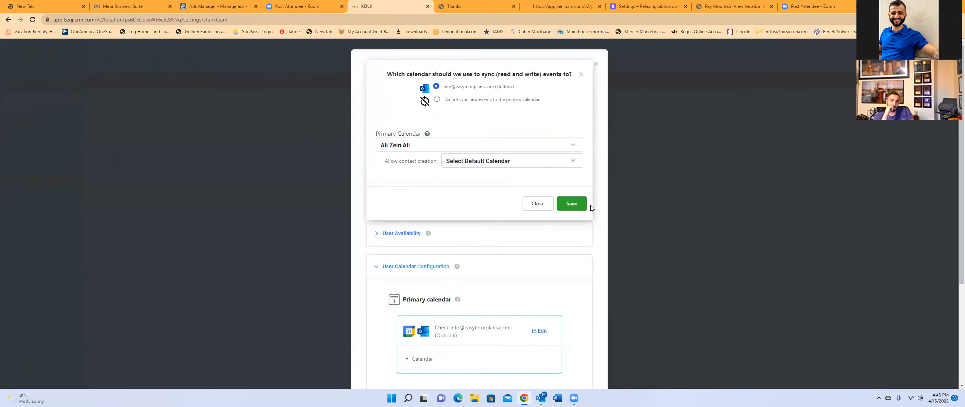
{"action": "left_click", "coordinate": [575, 207]}
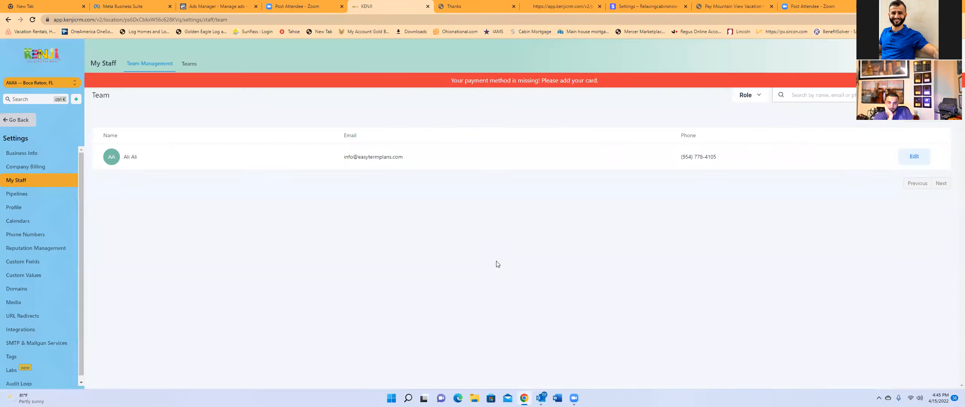
Set the staff member's conflict check to include Calendar, United States holidays and Birthdays, and save it.
{"action": "left_click", "coordinate": [903, 156]}
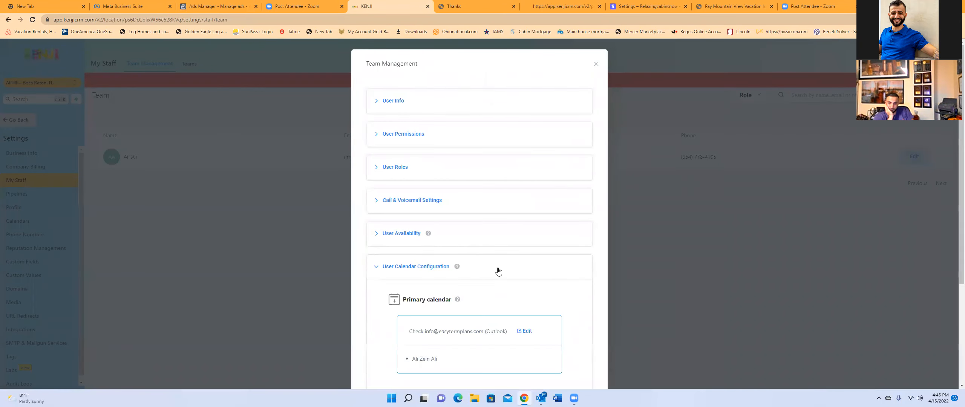
{"action": "scroll", "coordinate": [498, 272], "scroll_direction": "down", "scroll_amount": 4}
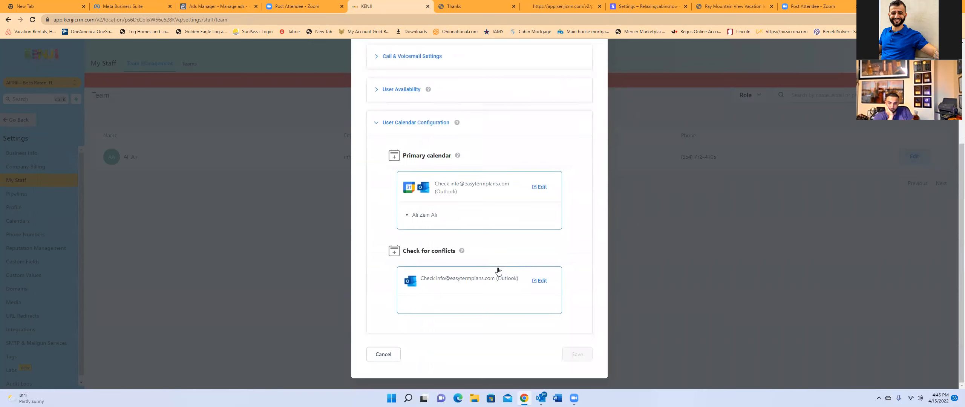
{"action": "left_click", "coordinate": [540, 283]}
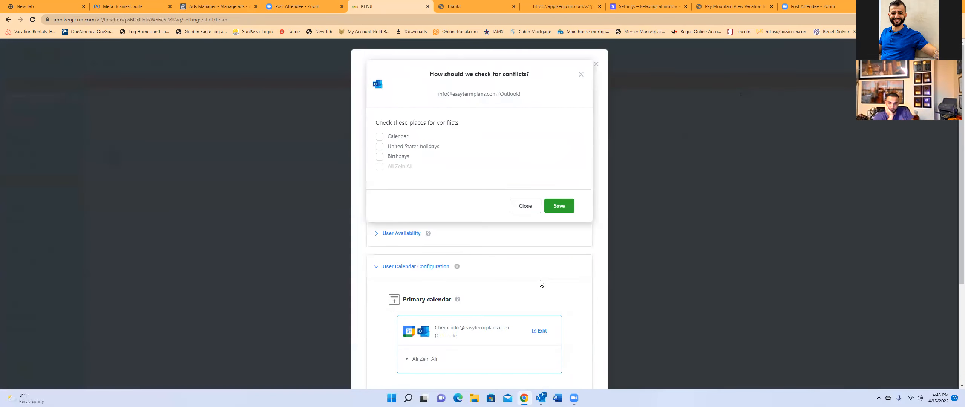
{"action": "left_click", "coordinate": [379, 137]}
{"action": "left_click", "coordinate": [380, 146]}
{"action": "left_click", "coordinate": [379, 156]}
{"action": "left_click", "coordinate": [552, 205]}
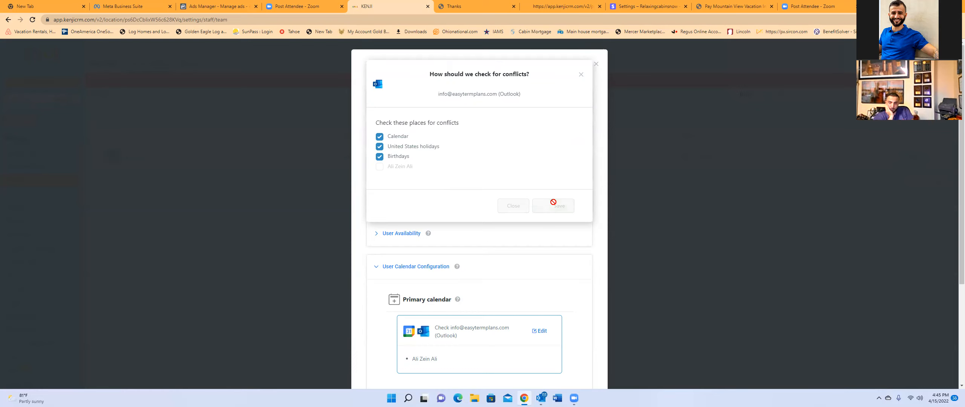
Reopen the staff member's calendar configuration to check the primary calendar and conflict settings, and close it without changes.
{"action": "mouse_move", "coordinate": [32, 398]}
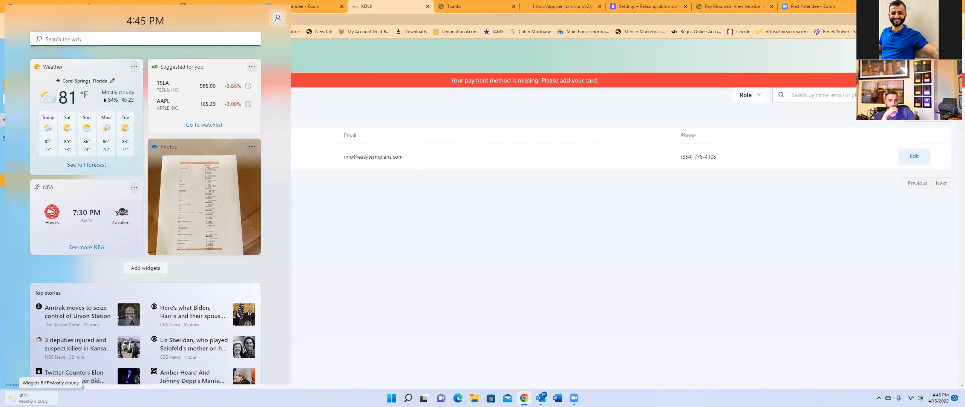
{"action": "left_click", "coordinate": [443, 304]}
{"action": "left_click", "coordinate": [918, 165]}
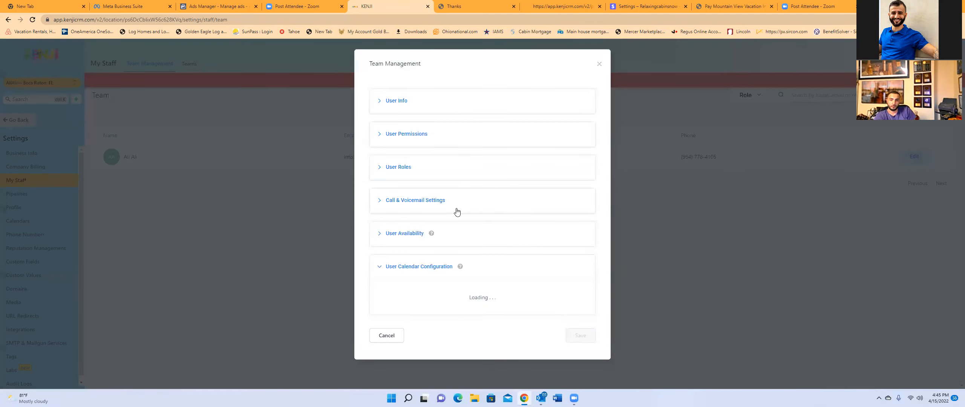
{"action": "scroll", "coordinate": [470, 248], "scroll_direction": "down", "scroll_amount": 4}
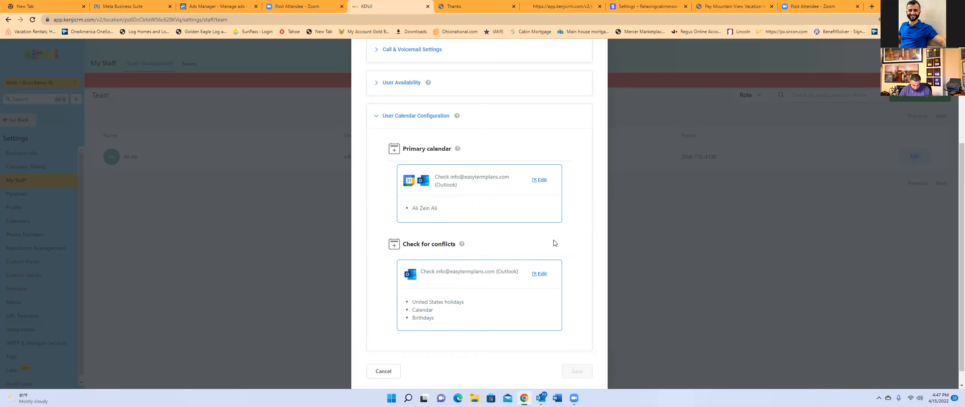
{"action": "right_click", "coordinate": [347, 326]}
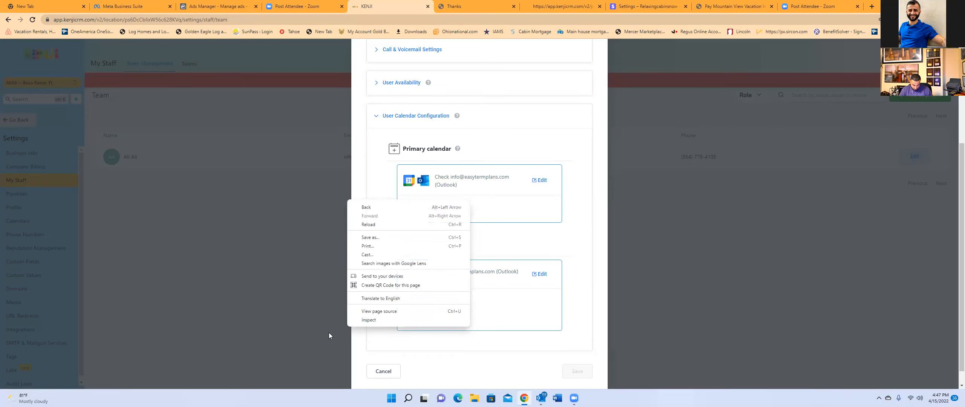
{"action": "left_click", "coordinate": [379, 368]}
{"action": "left_click", "coordinate": [379, 368]}
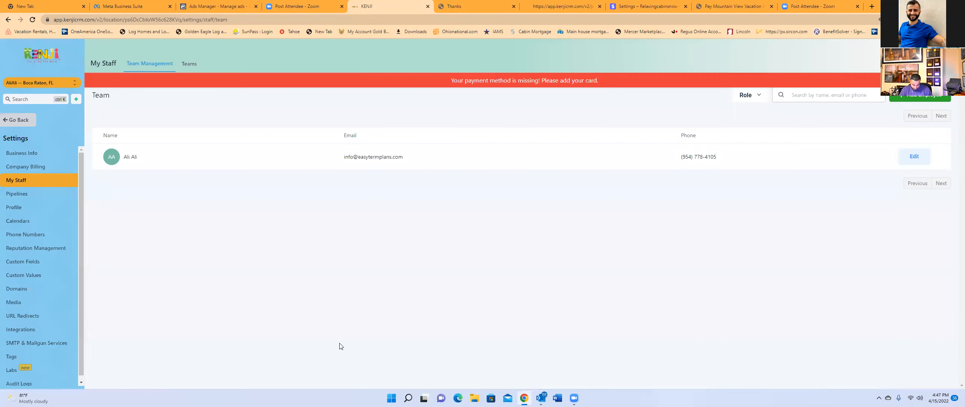
Review the staff member's availability, call and voicemail, role, permission, user info and calendar settings, and close them without changes.
{"action": "left_click", "coordinate": [915, 157]}
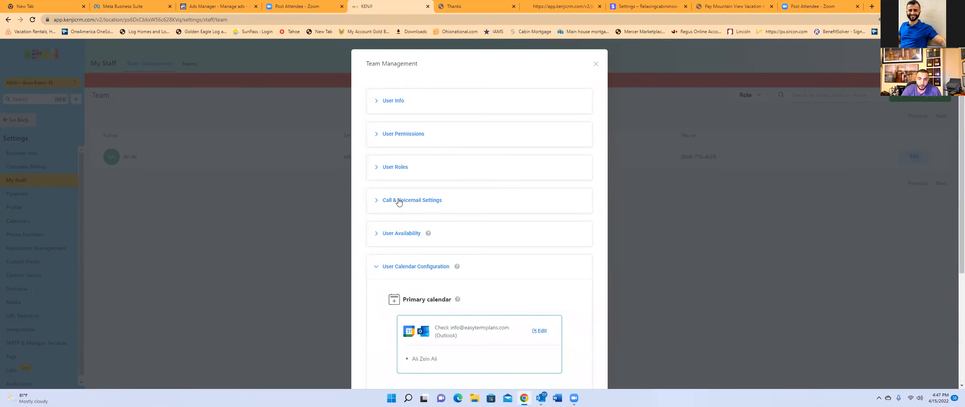
{"action": "left_click", "coordinate": [399, 235]}
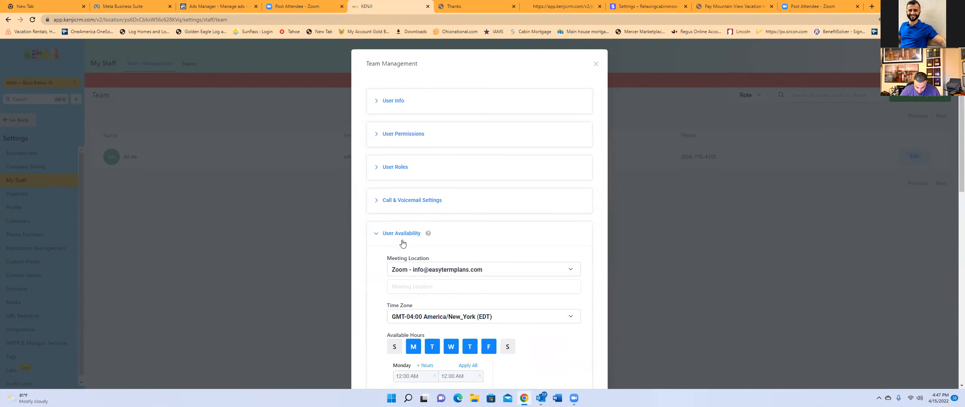
{"action": "scroll", "coordinate": [462, 309], "scroll_direction": "down", "scroll_amount": 4}
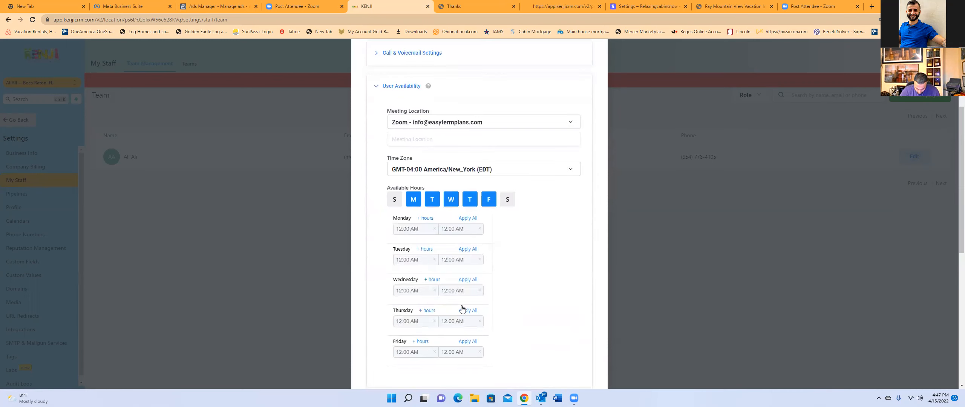
{"action": "scroll", "coordinate": [461, 284], "scroll_direction": "up", "scroll_amount": 4}
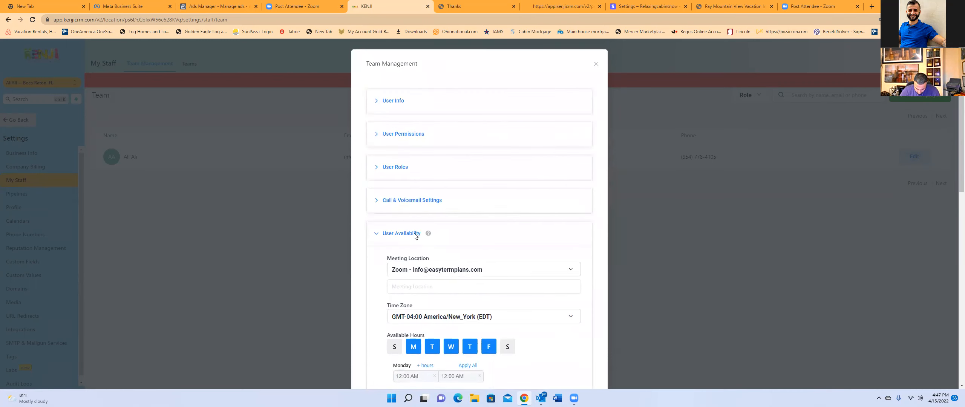
{"action": "left_click", "coordinate": [403, 207]}
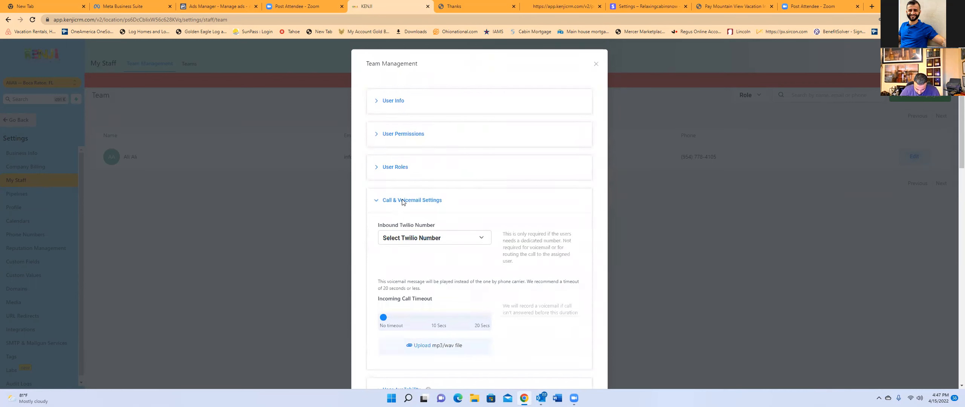
{"action": "left_click", "coordinate": [392, 168]}
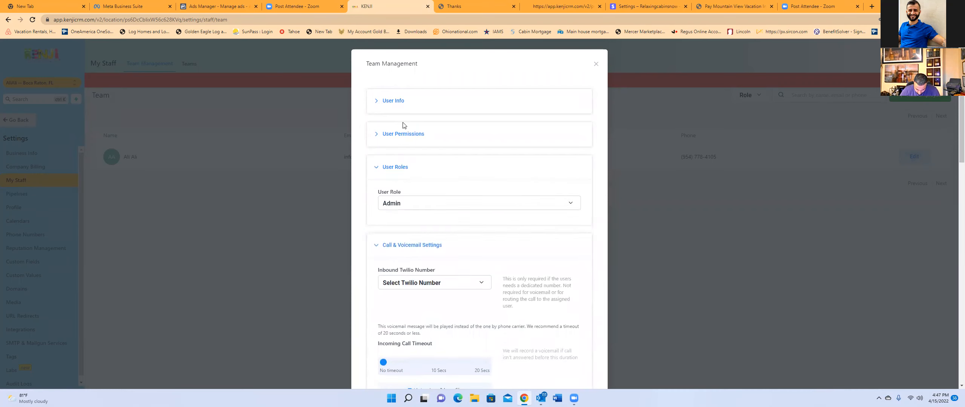
{"action": "left_click", "coordinate": [400, 134]}
{"action": "left_click", "coordinate": [401, 134]}
{"action": "left_click", "coordinate": [394, 101]}
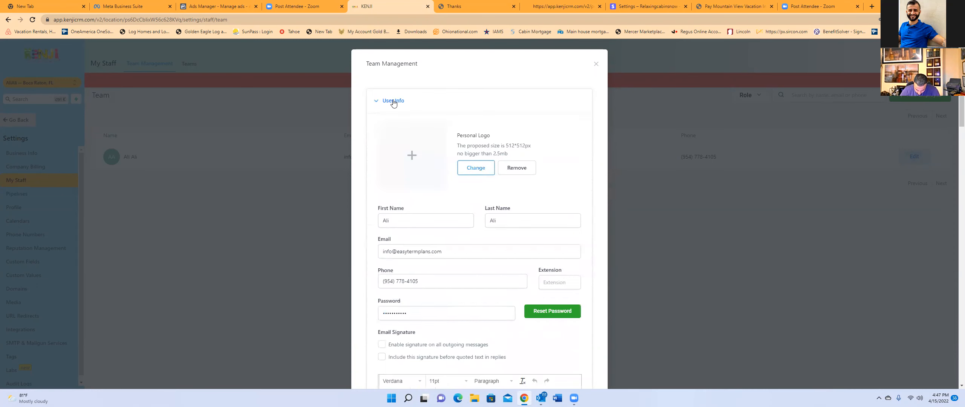
{"action": "scroll", "coordinate": [393, 102], "scroll_direction": "down", "scroll_amount": 15}
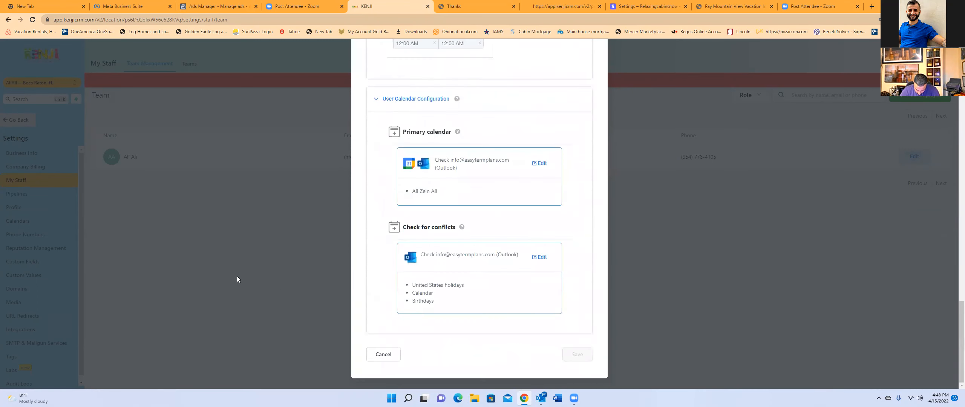
{"action": "right_click", "coordinate": [370, 356]}
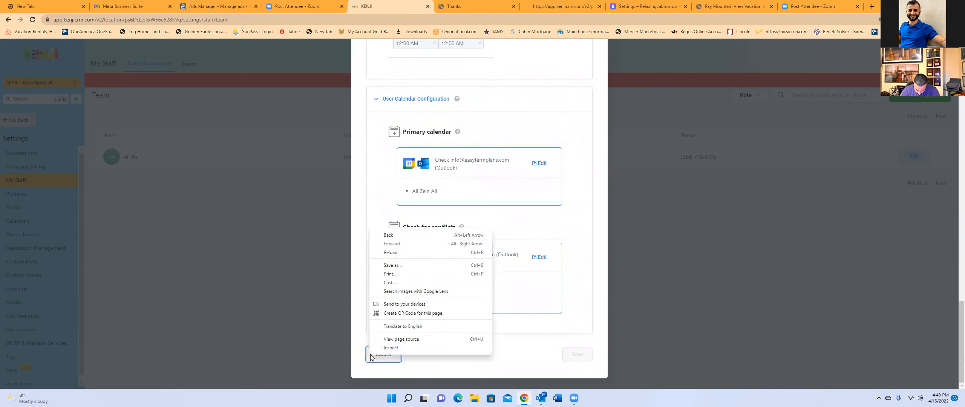
{"action": "left_click", "coordinate": [370, 356]}
{"action": "left_click", "coordinate": [375, 358]}
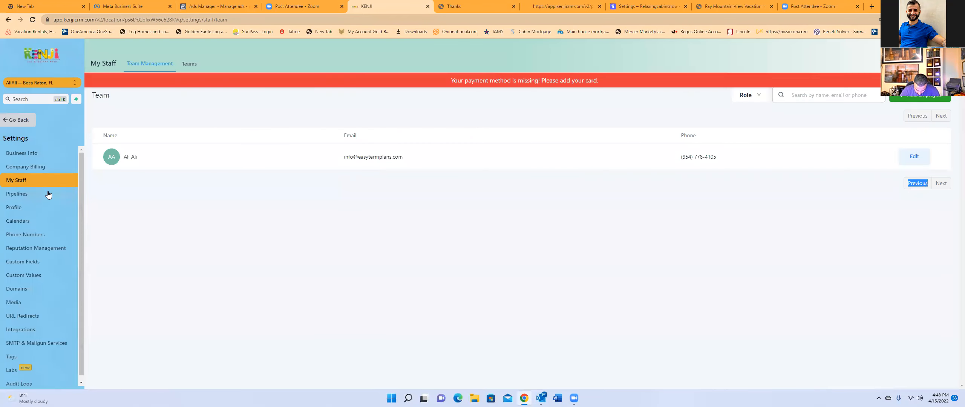
Check which linked calendars are offered for the Quotes and Benefits Walkthrough Conference calendar, and close its settings without changes.
{"action": "left_click", "coordinate": [31, 222]}
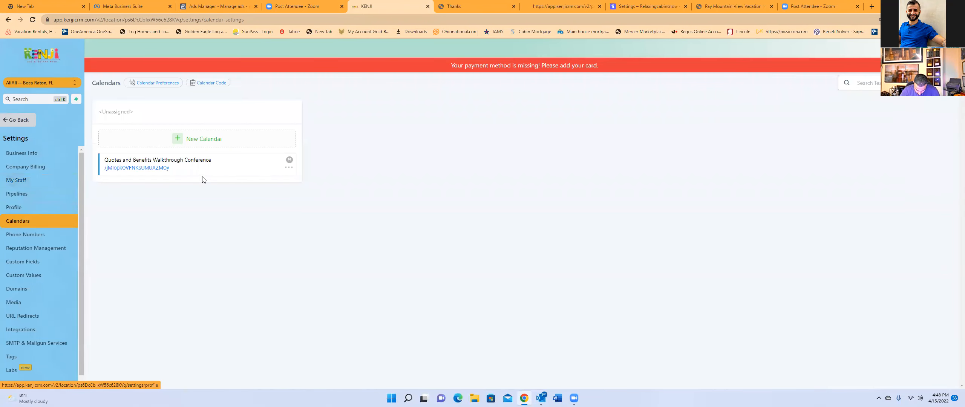
{"action": "left_click", "coordinate": [289, 168]}
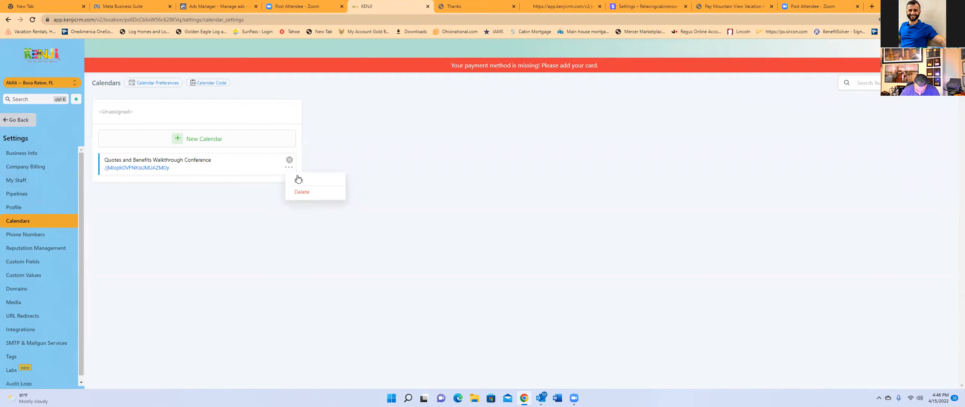
{"action": "left_click", "coordinate": [299, 180]}
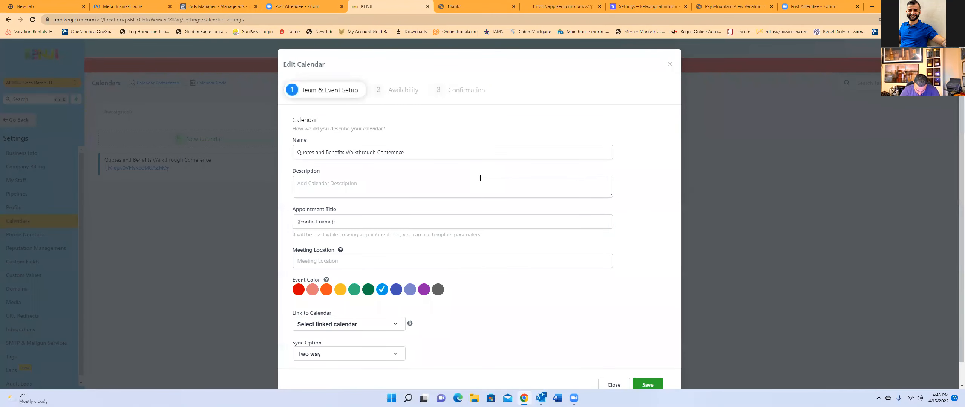
{"action": "scroll", "coordinate": [384, 230], "scroll_direction": "down", "scroll_amount": 1}
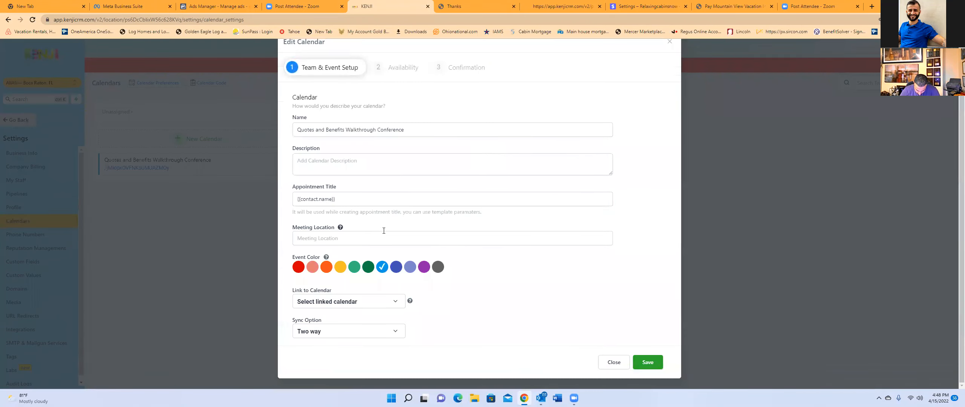
{"action": "right_click", "coordinate": [366, 294]}
{"action": "left_click", "coordinate": [364, 300]}
{"action": "left_click", "coordinate": [350, 304]}
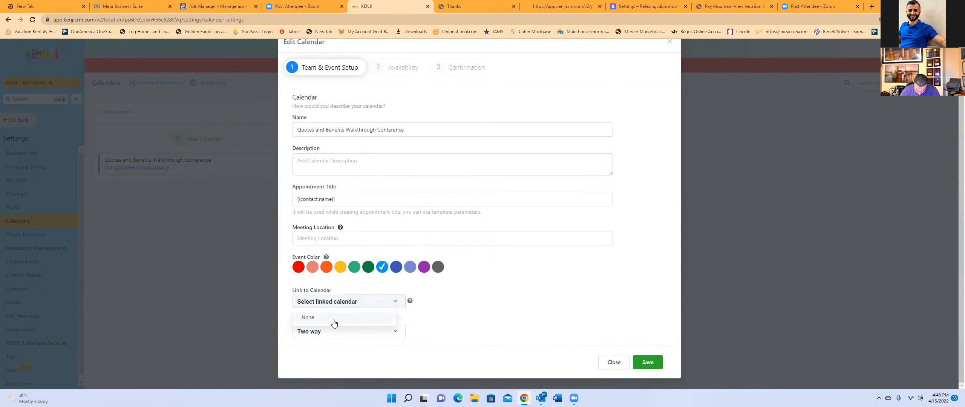
{"action": "right_click", "coordinate": [610, 364]}
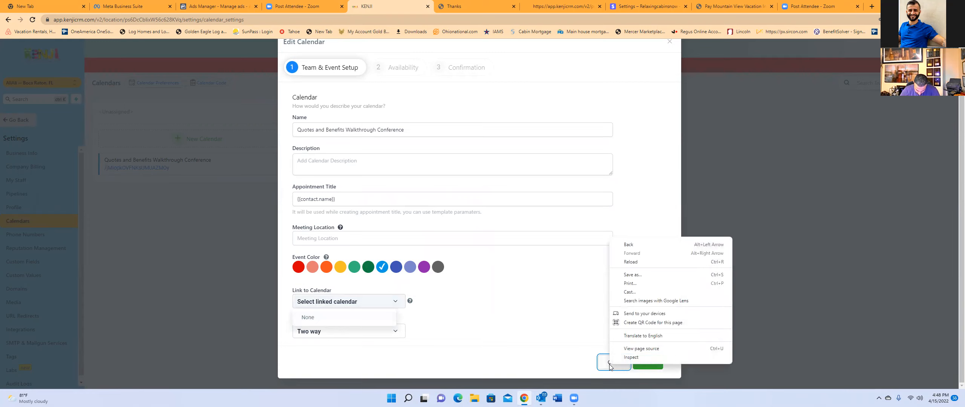
{"action": "left_click", "coordinate": [610, 364]}
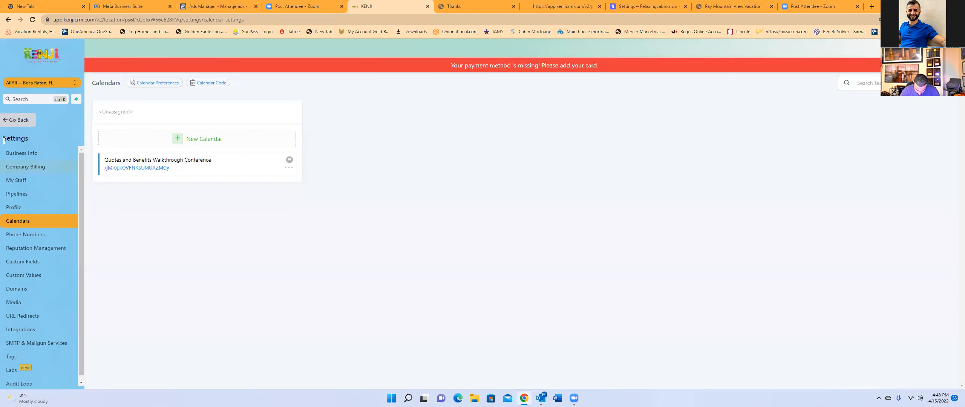
Look through the weekly calendar view for synced events in the weeks of April 17 and April 24.
{"action": "left_click", "coordinate": [18, 120]}
{"action": "left_click", "coordinate": [32, 161]}
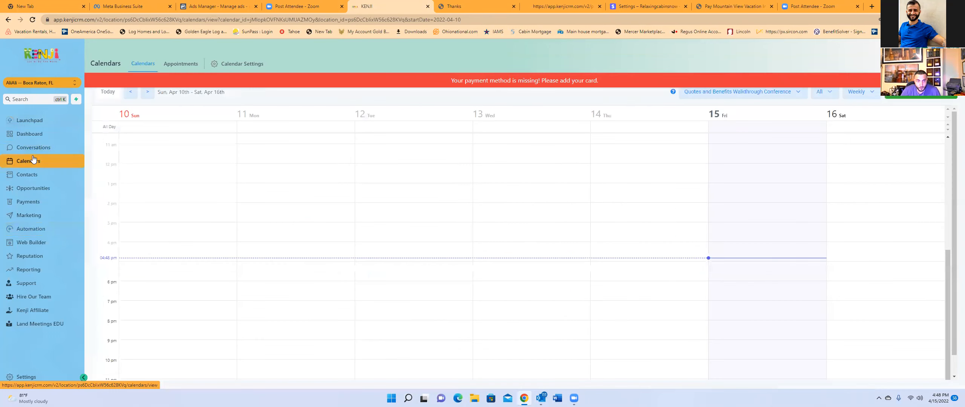
{"action": "left_click", "coordinate": [148, 93]}
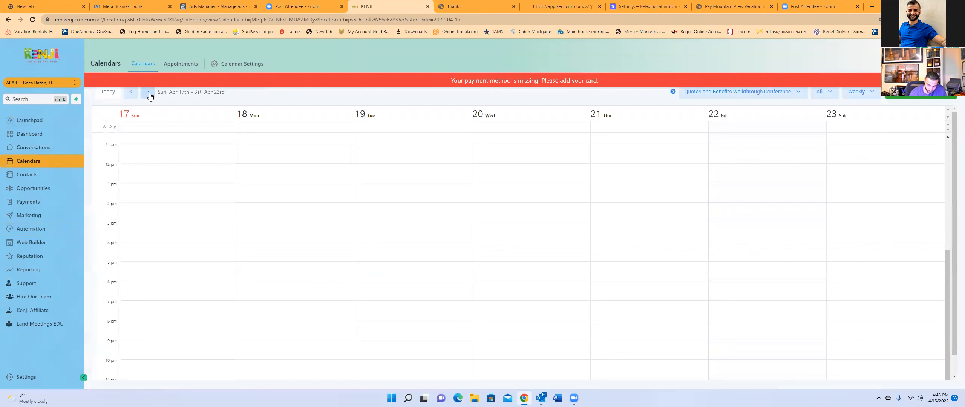
{"action": "left_click", "coordinate": [148, 93]}
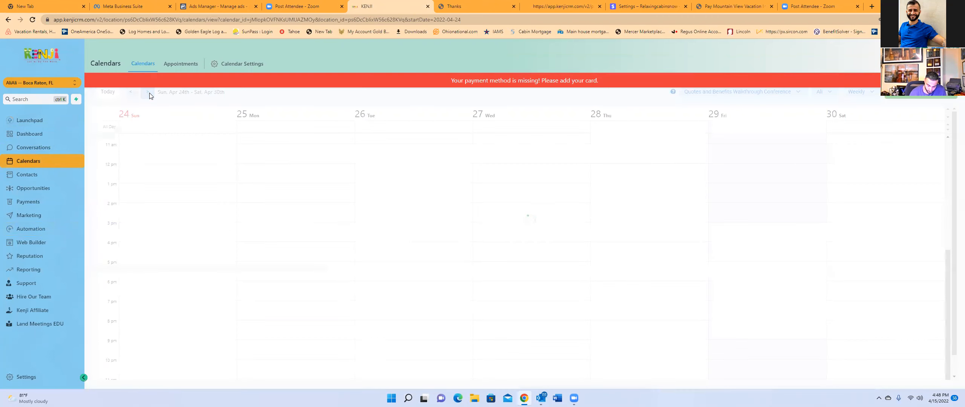
{"action": "left_click", "coordinate": [129, 94]}
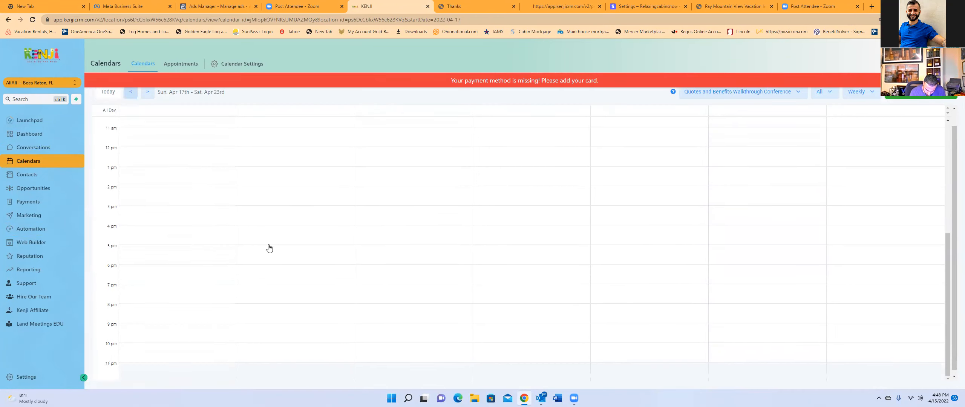
{"action": "scroll", "coordinate": [269, 248], "scroll_direction": "down", "scroll_amount": 1}
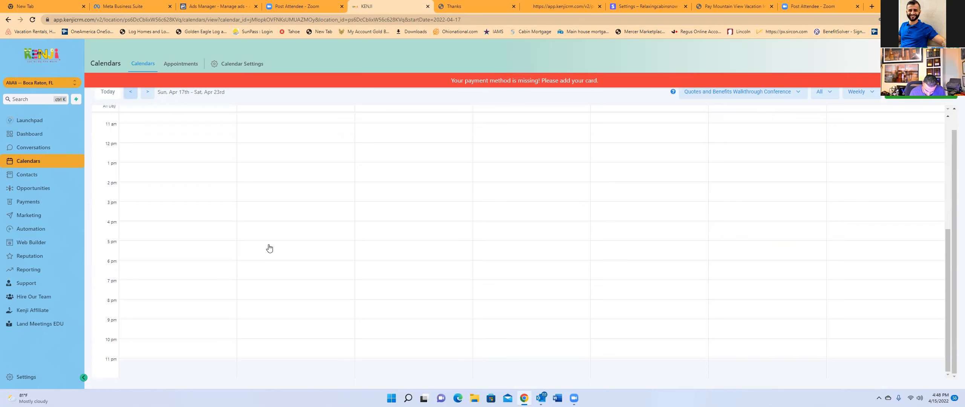
Start a new team in the staff settings with the calendar team name "Life insurance benefits" and the URL slug "benefits".
{"action": "left_click", "coordinate": [40, 377]}
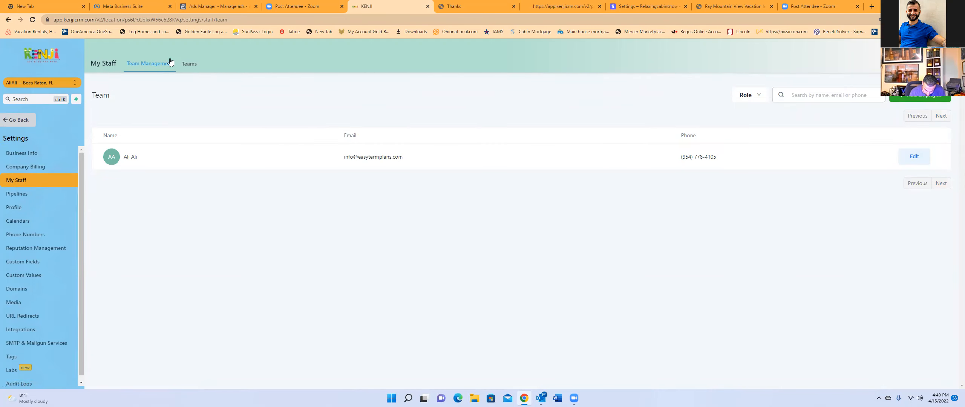
{"action": "left_click", "coordinate": [181, 70]}
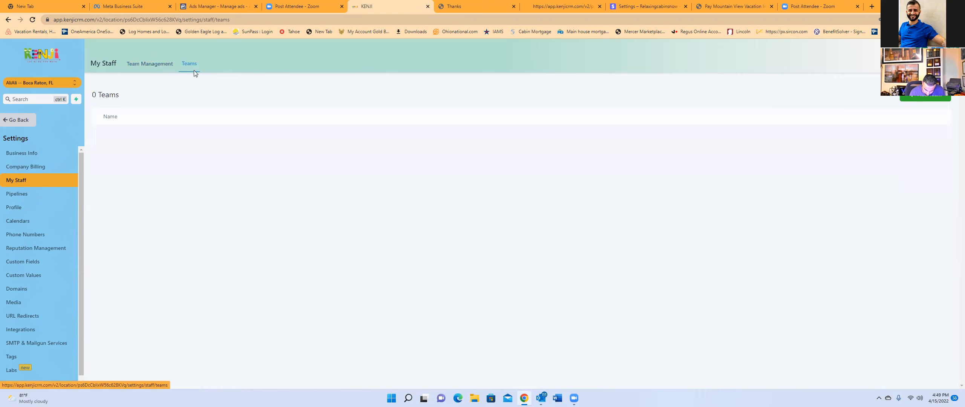
{"action": "left_click", "coordinate": [932, 99]}
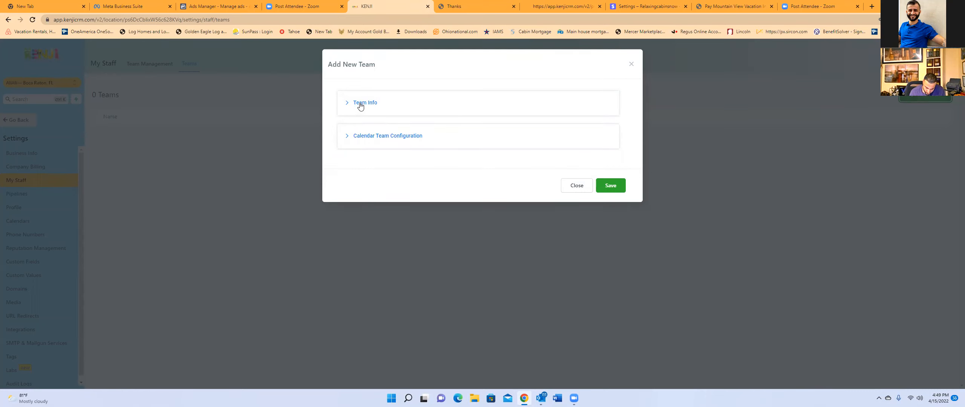
{"action": "left_click", "coordinate": [387, 138]}
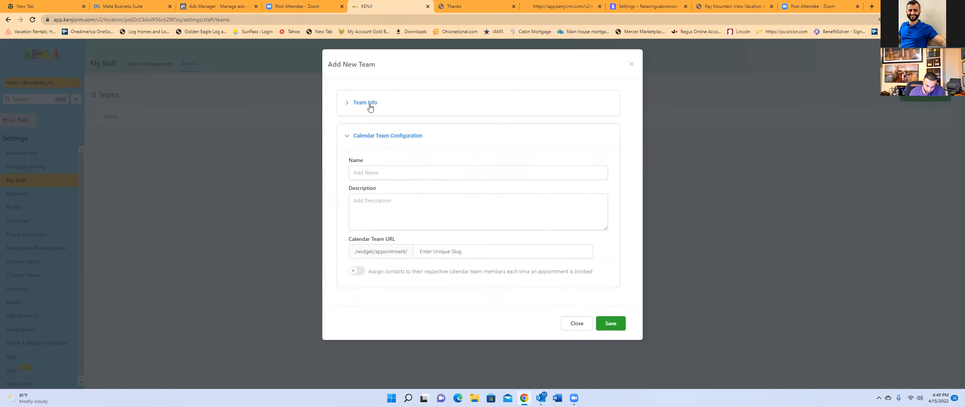
{"action": "left_click", "coordinate": [378, 173]}
{"action": "type", "text": "Life insur"}
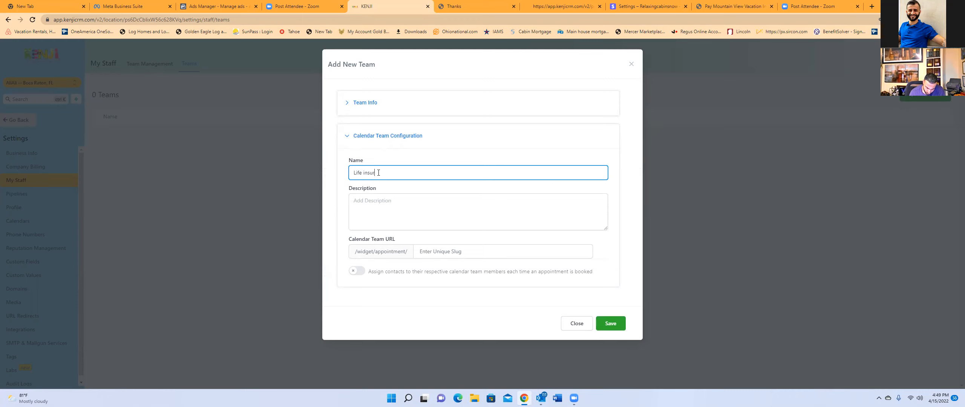
{"action": "type", "text": "ance benefits"}
{"action": "left_click", "coordinate": [482, 257]}
{"action": "type", "text": "benefits"}
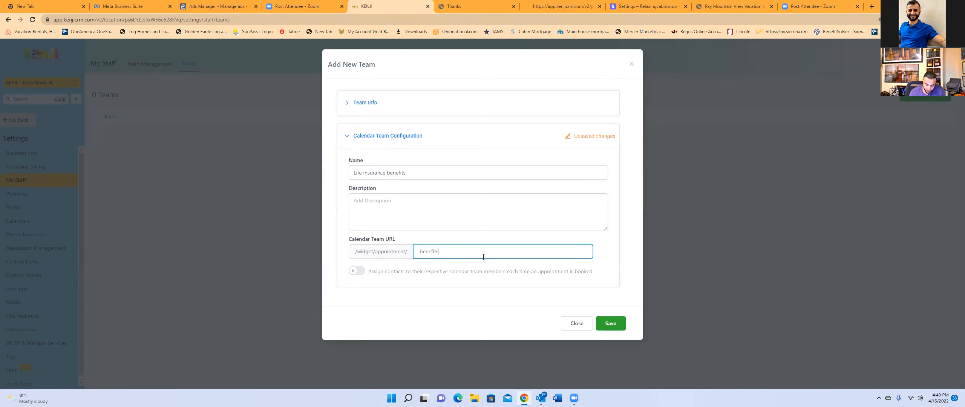
Add the staff member to the new team and name the team "Easy Term Plans".
{"action": "left_click", "coordinate": [372, 105]}
{"action": "left_click", "coordinate": [349, 169]}
{"action": "left_click", "coordinate": [379, 141]}
{"action": "type", "text": "Sales"}
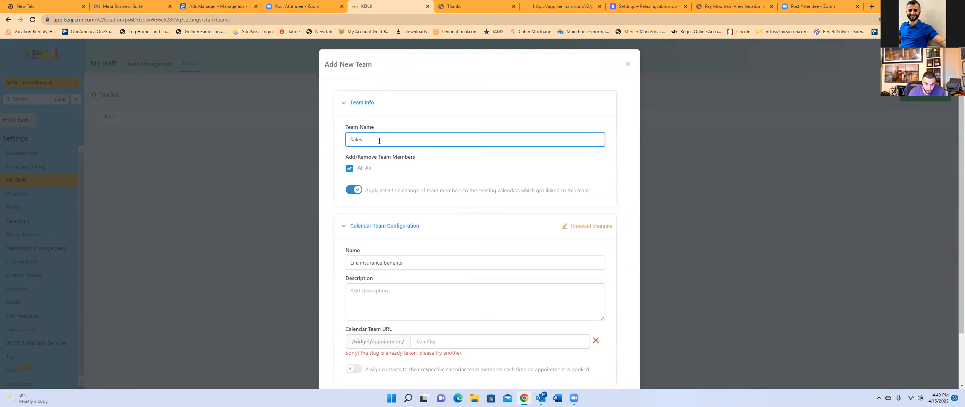
{"action": "key", "text": "BackSpace"}
{"action": "key", "text": "BackSpace"}
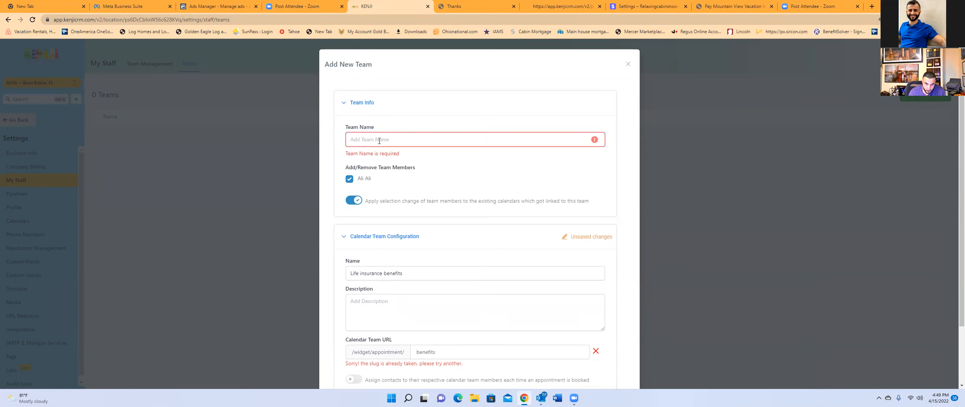
{"action": "type", "text": "Easy Term Plans"}
Change the calendar team URL slug to "easytermplans" and try to save the team.
{"action": "scroll", "coordinate": [426, 211], "scroll_direction": "down", "scroll_amount": 2}
{"action": "left_click", "coordinate": [481, 285]}
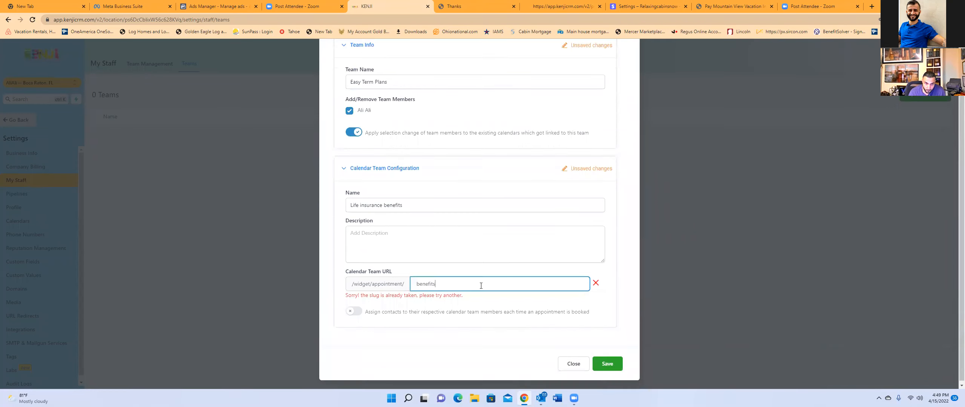
{"action": "double_click", "coordinate": [481, 285]}
{"action": "type", "text": "easytermplans"}
{"action": "left_click", "coordinate": [594, 362]}
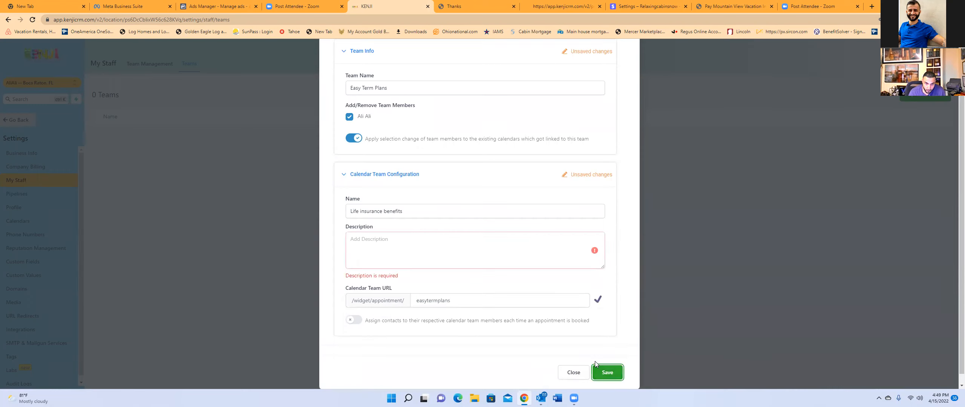
Enter the calendar team description "Schedule your benefits walkthrough." and save the new team.
{"action": "left_click", "coordinate": [481, 300]}
{"action": "left_click", "coordinate": [409, 256]}
{"action": "type", "text": "Sc"}
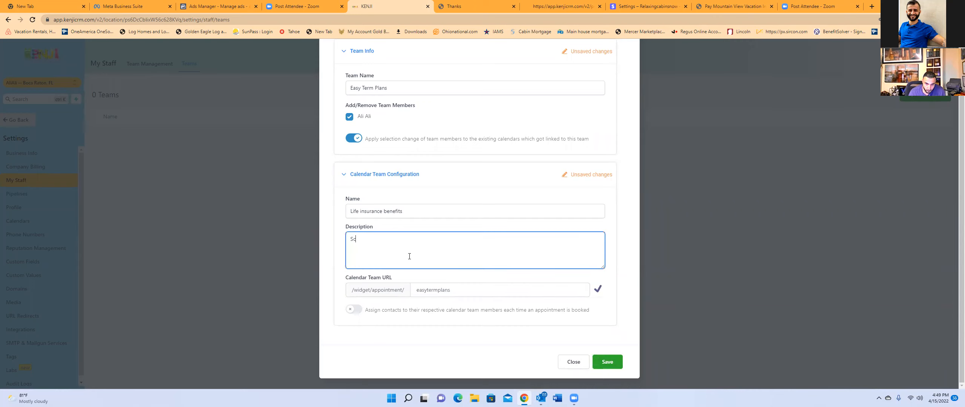
{"action": "type", "text": "hedule your benefits walkthrough."}
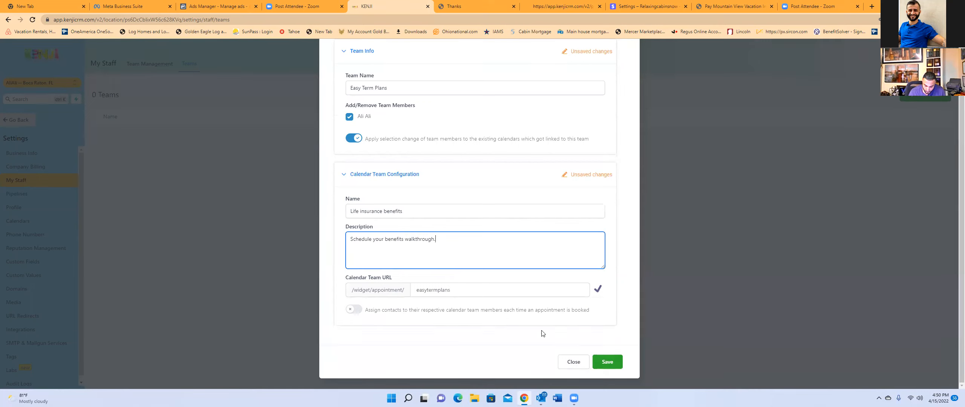
{"action": "left_click", "coordinate": [603, 358]}
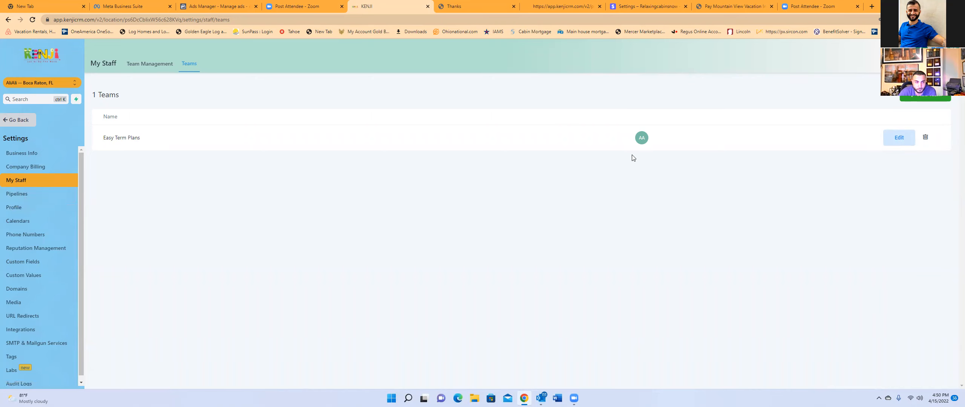
Examine the weekly calendar for April 10–16 and April 17–23, including the Quotes and Benefits Walkthrough Conference calendar and the staff member's calendar.
{"action": "left_click", "coordinate": [20, 123]}
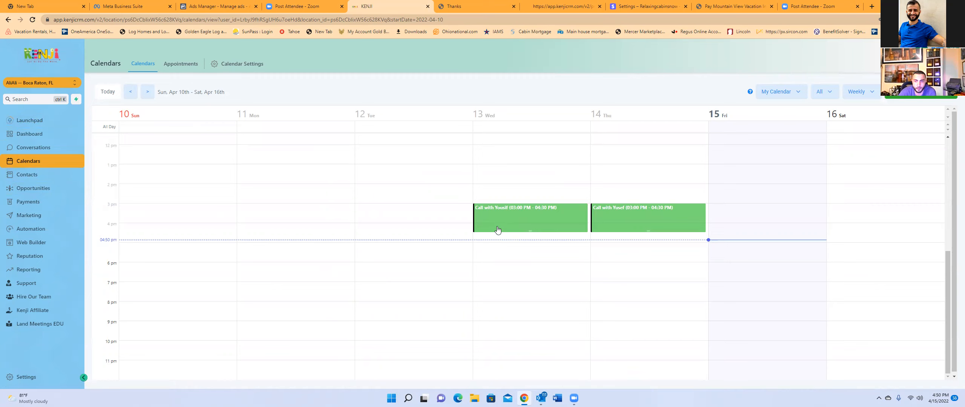
{"action": "left_click", "coordinate": [147, 92]}
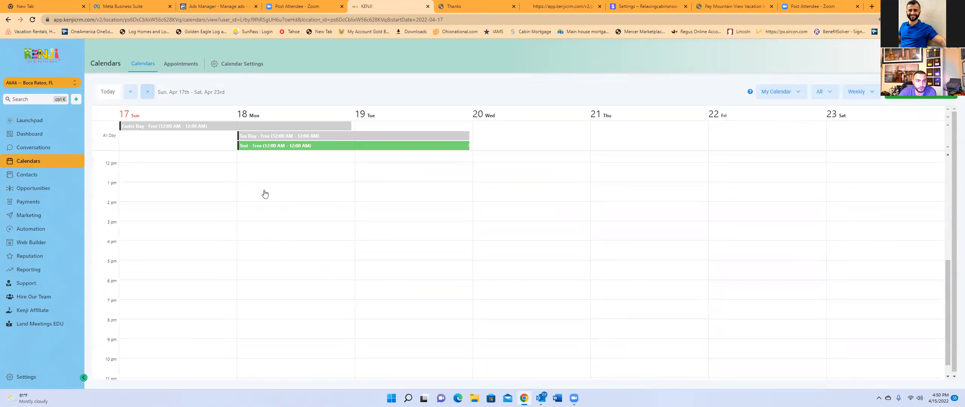
{"action": "left_click", "coordinate": [130, 92]}
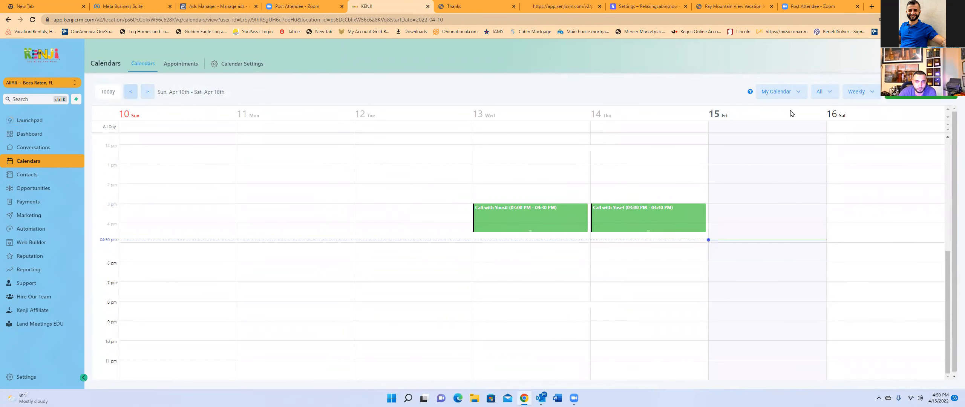
{"action": "left_click", "coordinate": [790, 97]}
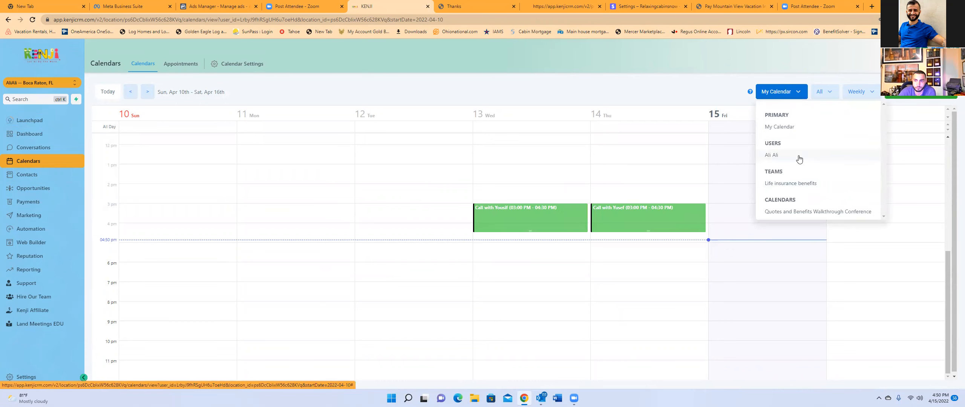
{"action": "left_click", "coordinate": [797, 212]}
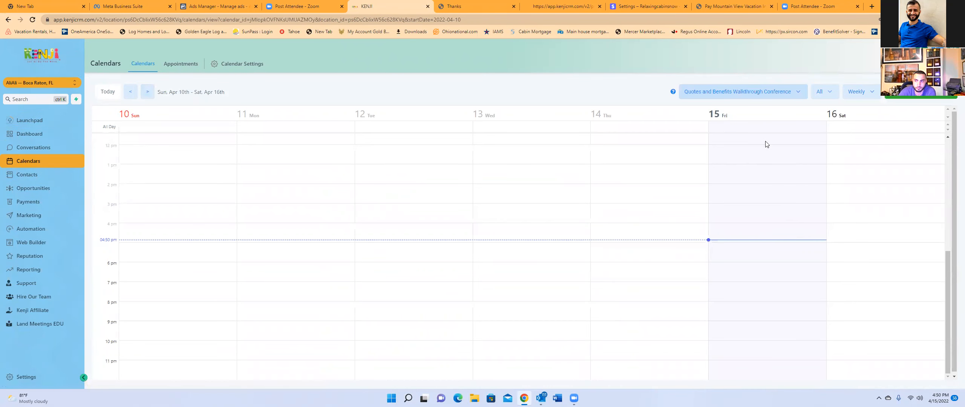
{"action": "left_click", "coordinate": [749, 92]}
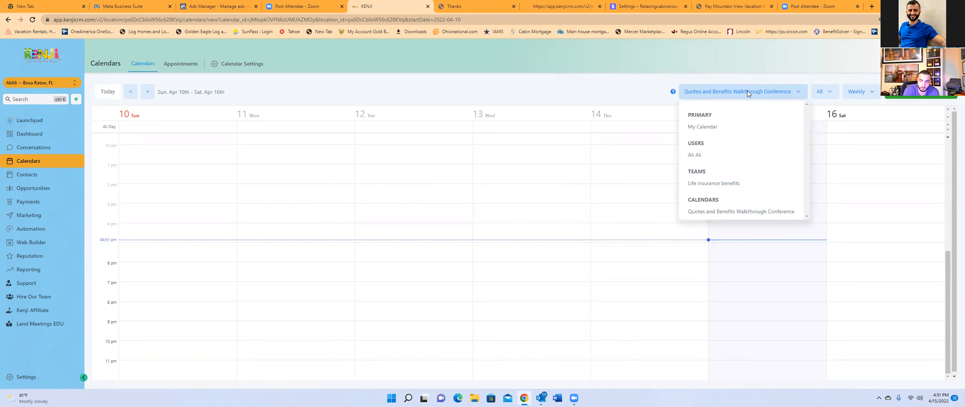
{"action": "left_click", "coordinate": [724, 156]}
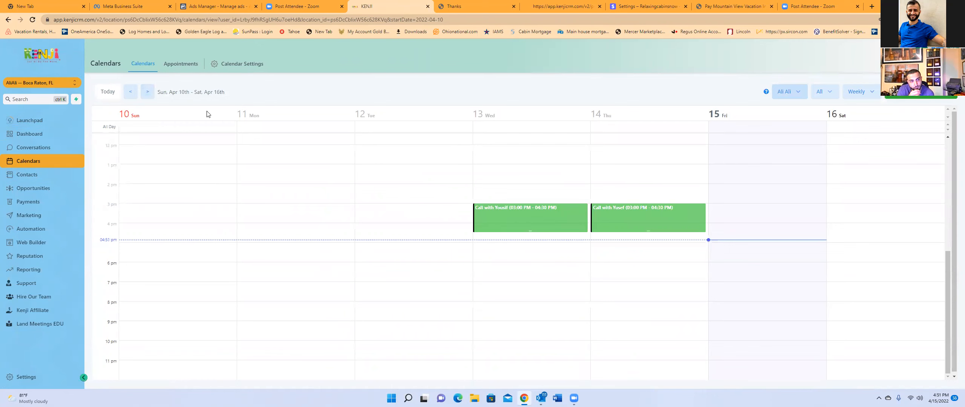
{"action": "left_click", "coordinate": [148, 91]}
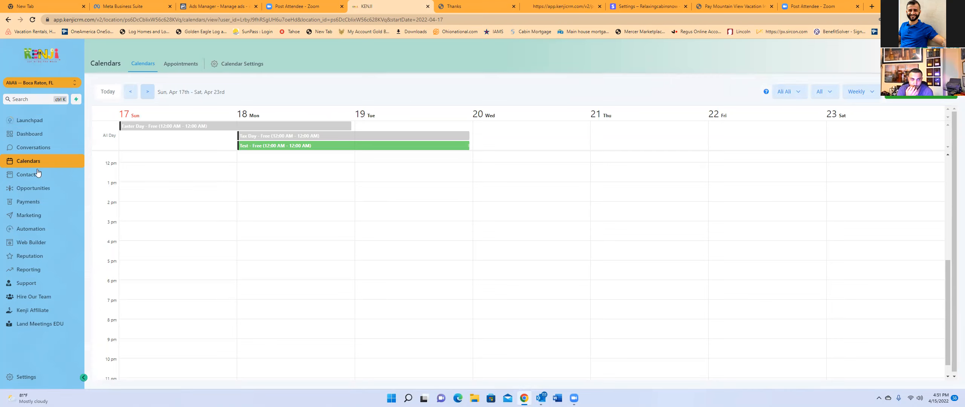
In the calendar settings, start a new calendar under the Life insurance benefits team and name it "Life Insurance Easy Term Plans".
{"action": "left_click", "coordinate": [26, 376]}
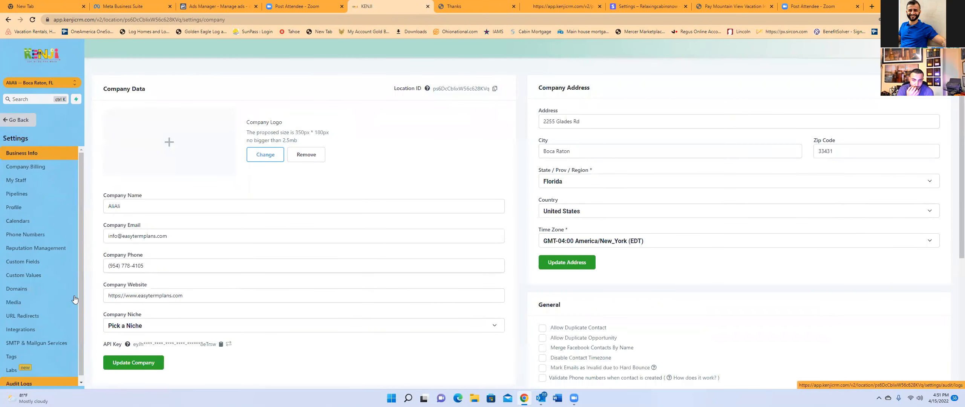
{"action": "left_click", "coordinate": [30, 185]}
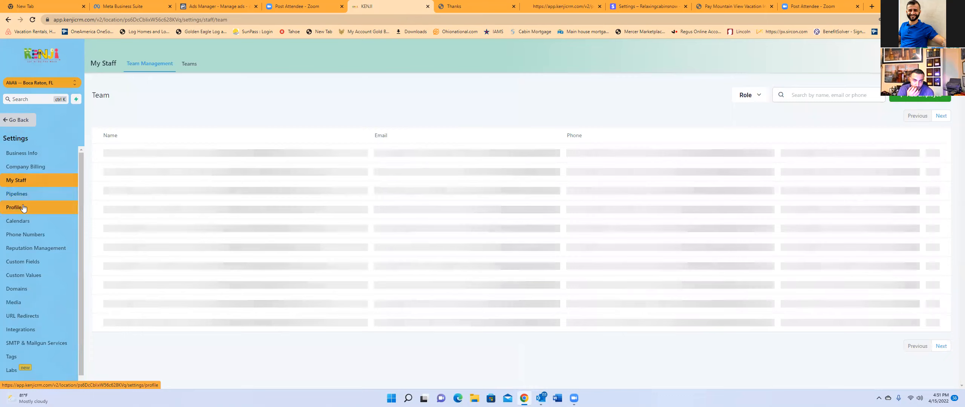
{"action": "left_click", "coordinate": [30, 222]}
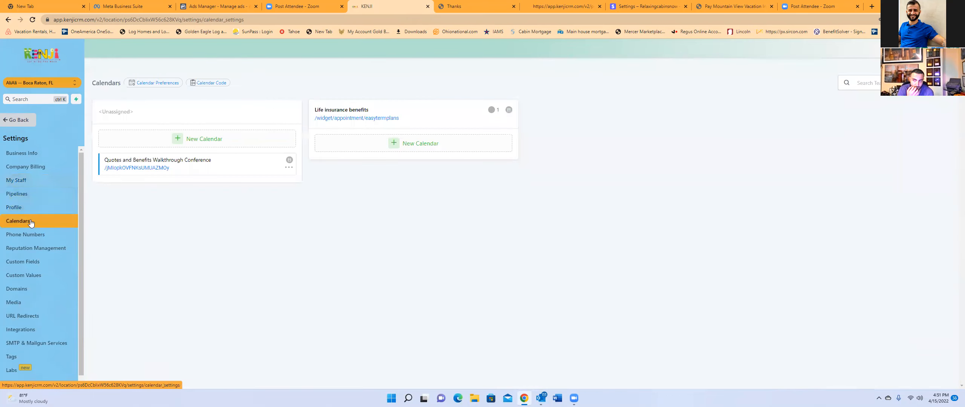
{"action": "left_click", "coordinate": [419, 146]}
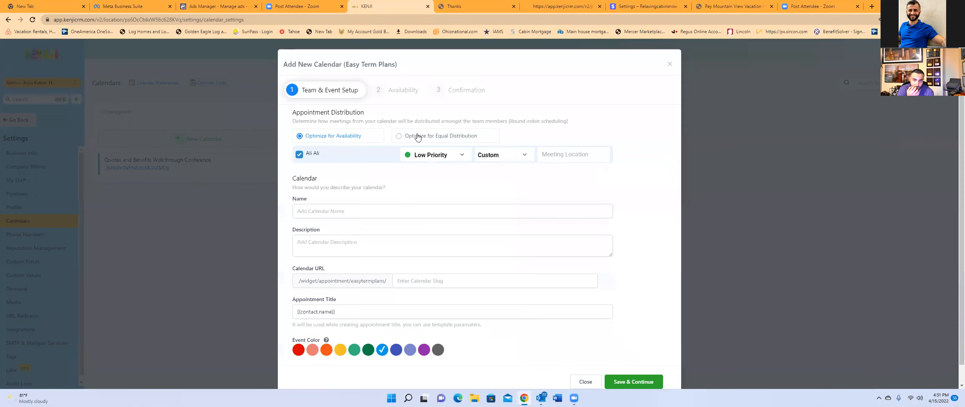
{"action": "left_click", "coordinate": [328, 211]}
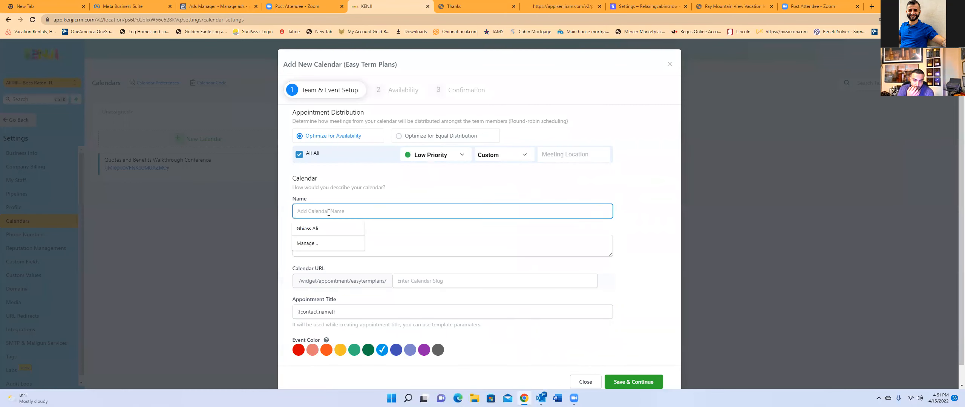
{"action": "type", "text": "Bene"}
{"action": "key", "text": "BackSpace"}
{"action": "key", "text": "BackSpace"}
{"action": "type", "text": "Life Insurance E"}
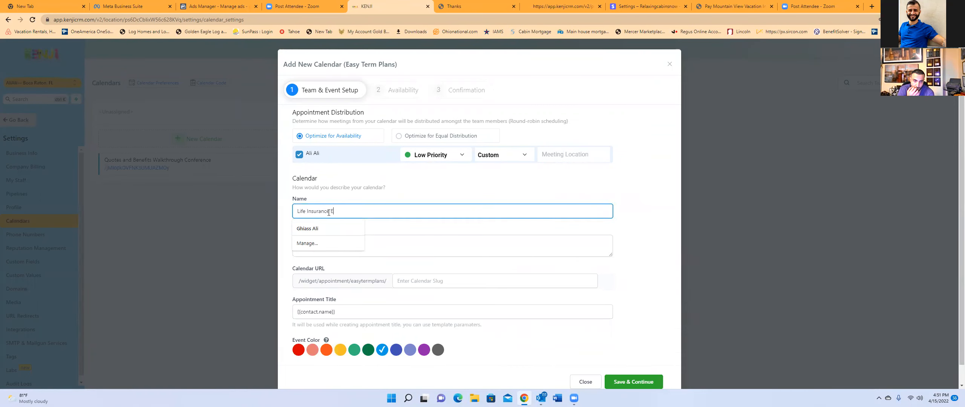
{"action": "type", "text": "asy Term"}
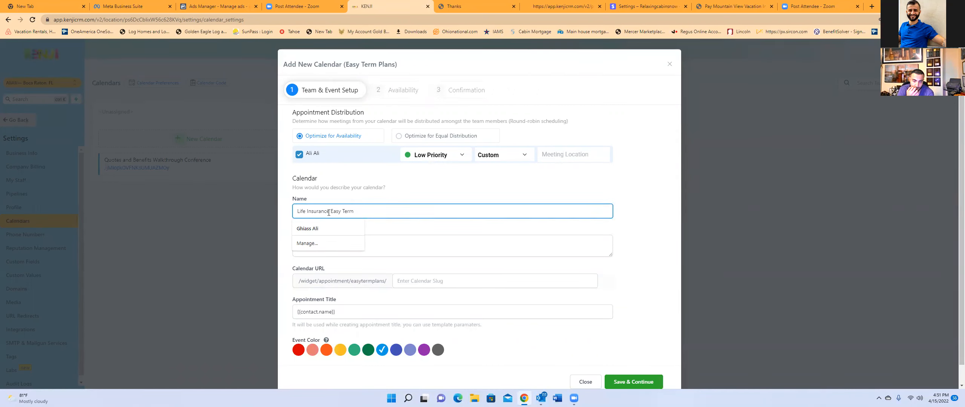
{"action": "type", "text": "Plamn"}
{"action": "type", "text": "ns"}
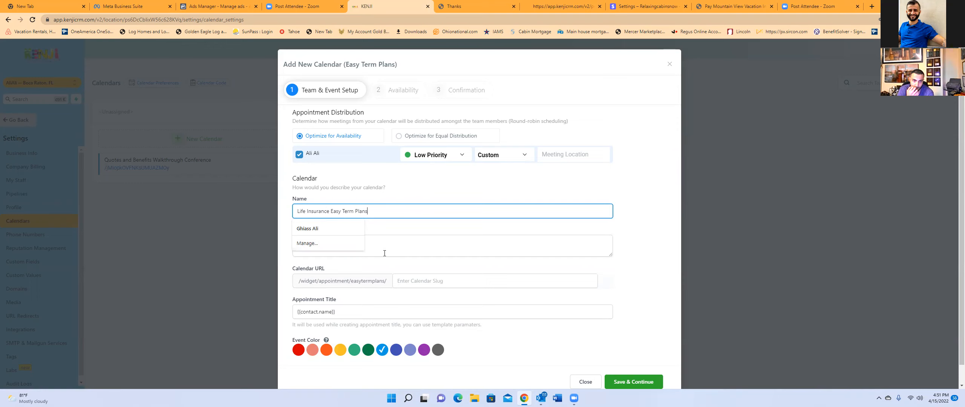
Set the new calendar's URL slug to "easy123321" and accept the default availability settings.
{"action": "left_click", "coordinate": [457, 282]}
{"action": "type", "text": "easy123321"}
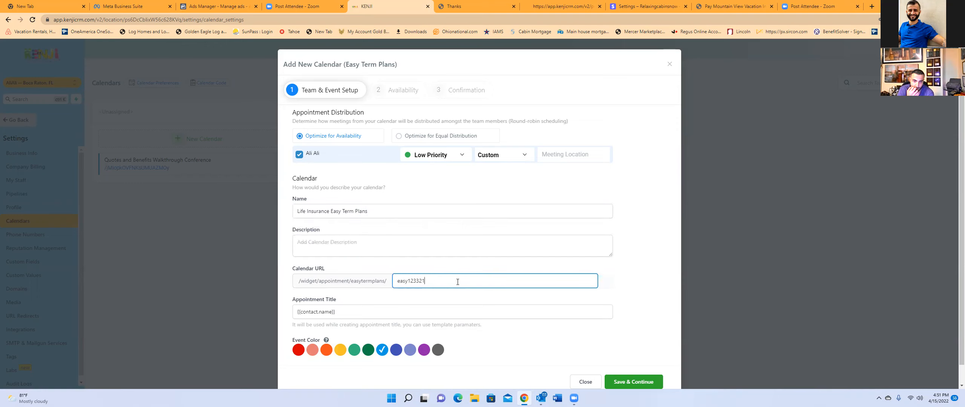
{"action": "left_click", "coordinate": [623, 381]}
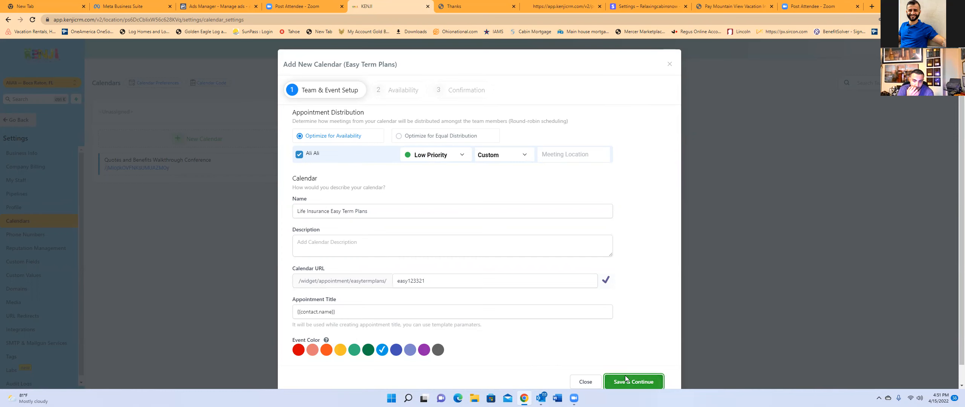
{"action": "scroll", "coordinate": [627, 380], "scroll_direction": "down", "scroll_amount": 1}
{"action": "left_click", "coordinate": [632, 363]}
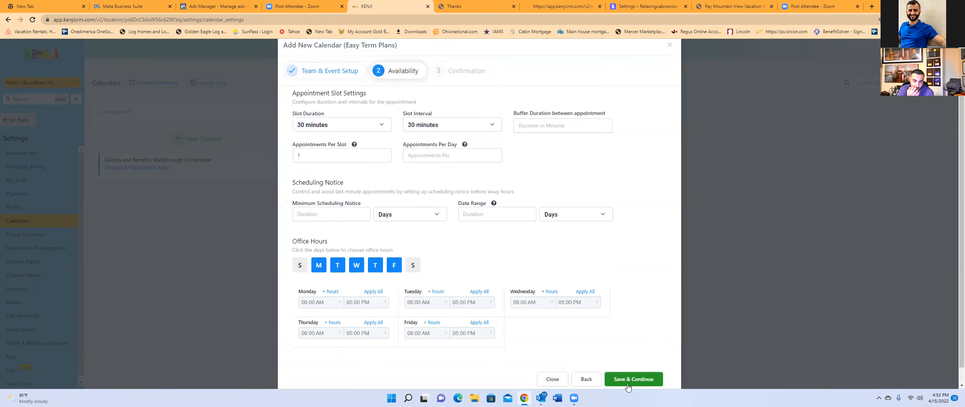
{"action": "left_click", "coordinate": [628, 385]}
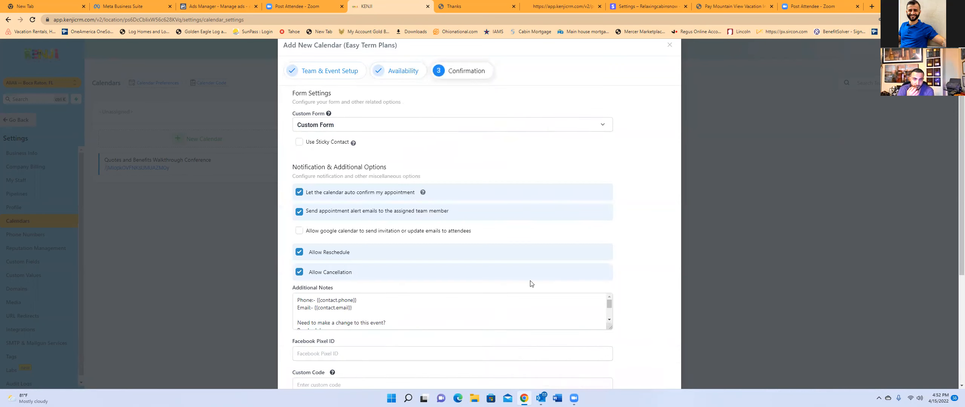
Allow Google Calendar to send invitation or update emails to attendees, keep the default form and thank-you message, and complete the calendar.
{"action": "left_click", "coordinate": [300, 230]}
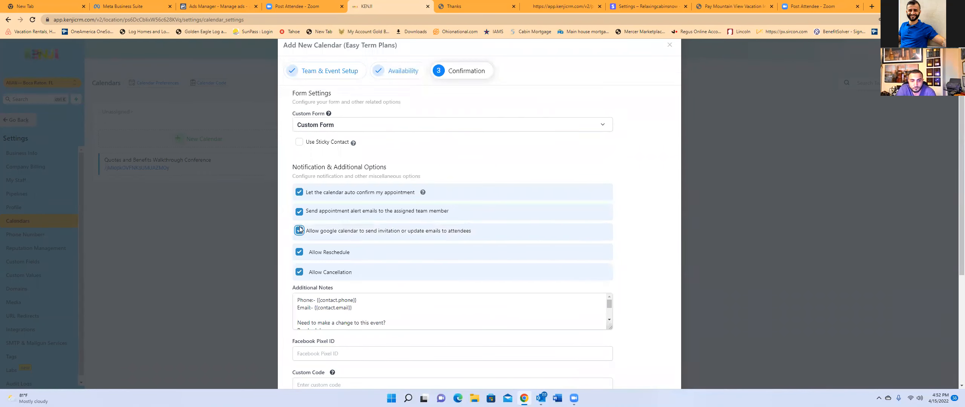
{"action": "left_click", "coordinate": [472, 130]}
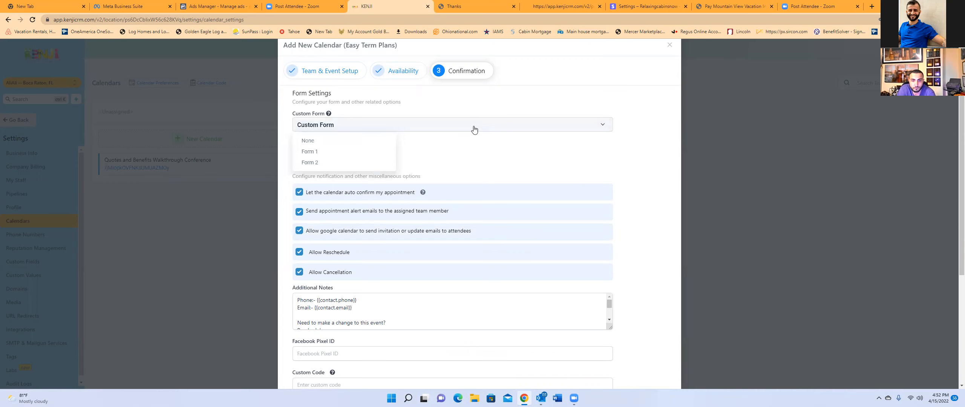
{"action": "left_click", "coordinate": [642, 80]}
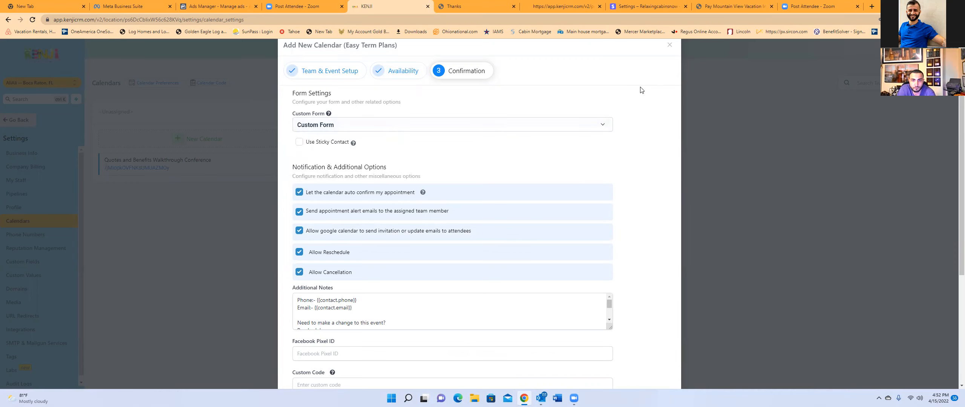
{"action": "scroll", "coordinate": [638, 166], "scroll_direction": "down", "scroll_amount": 5}
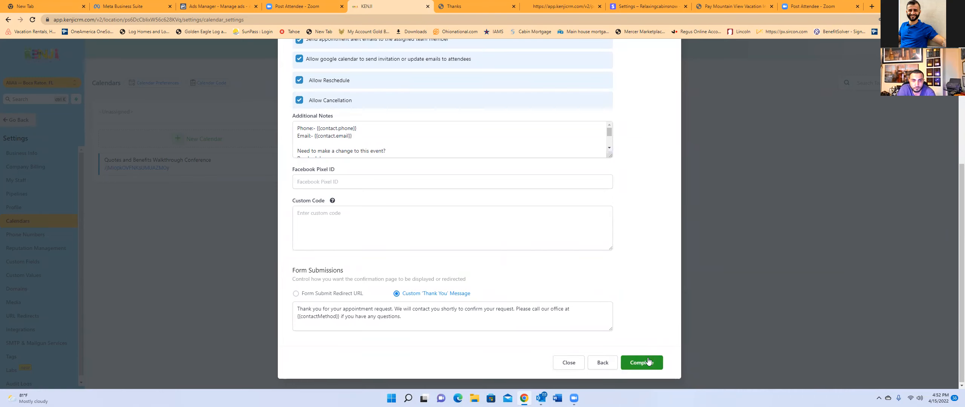
{"action": "left_click", "coordinate": [648, 361]}
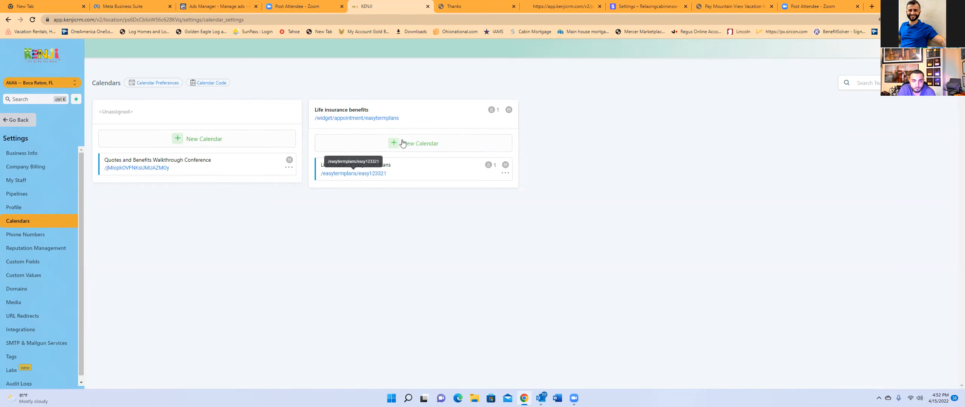
Compare the booking pages of the Life Insurance Easy Term Plans and Quotes and Benefits Walkthrough Conference calendars.
{"action": "left_click", "coordinate": [358, 173]}
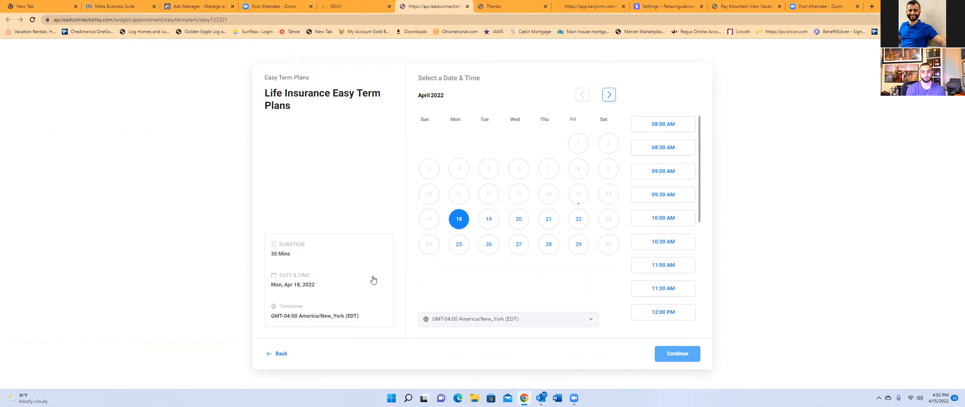
{"action": "left_click", "coordinate": [342, 5]}
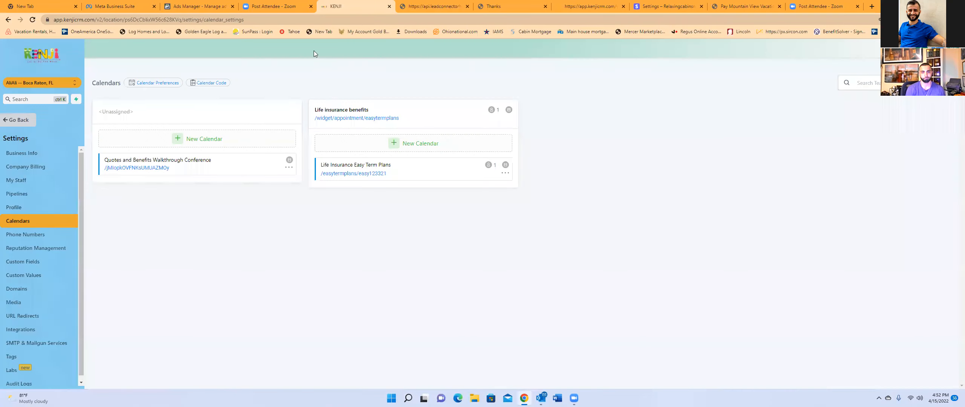
{"action": "left_click", "coordinate": [138, 169]}
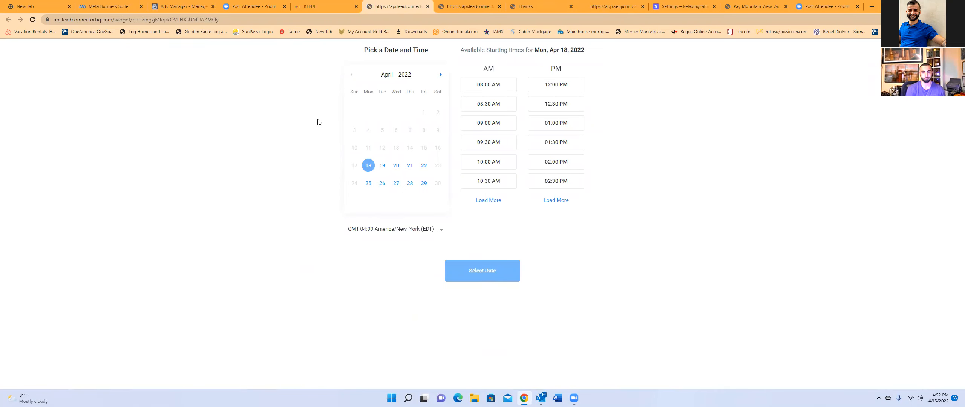
{"action": "left_click", "coordinate": [461, 7]}
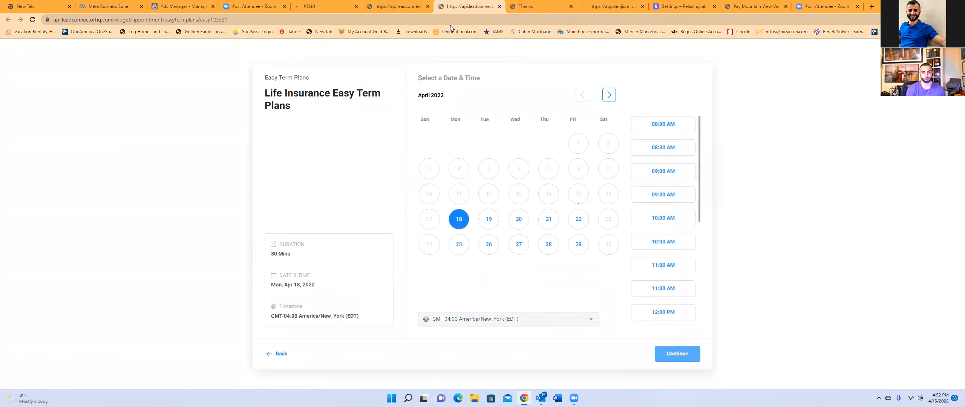
{"action": "left_click", "coordinate": [428, 24]}
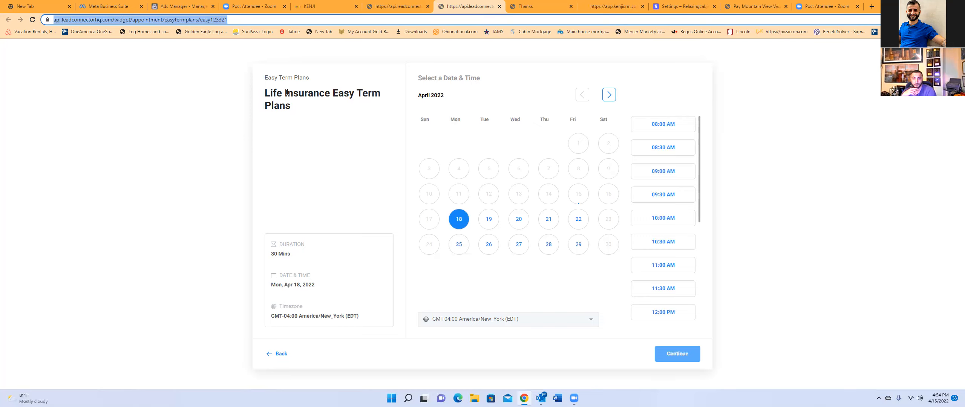
Return to the Easy Term Plans thank-you page and close its booking calendar popup.
{"action": "left_click", "coordinate": [556, 6]}
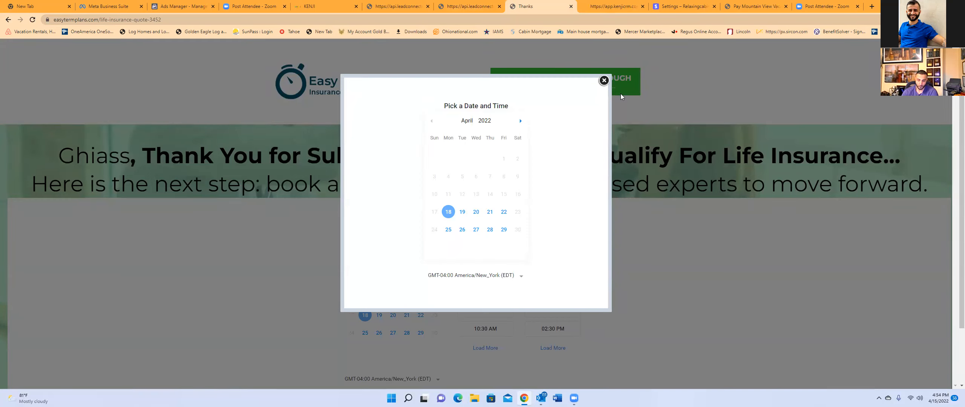
{"action": "left_click", "coordinate": [603, 81]}
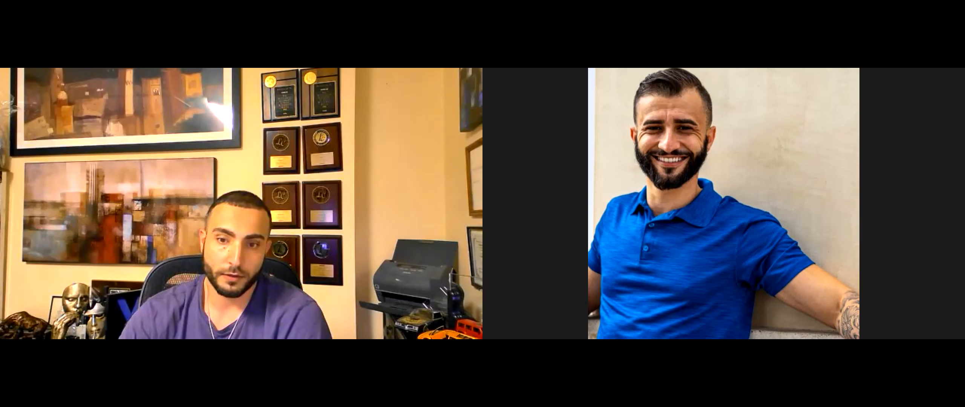